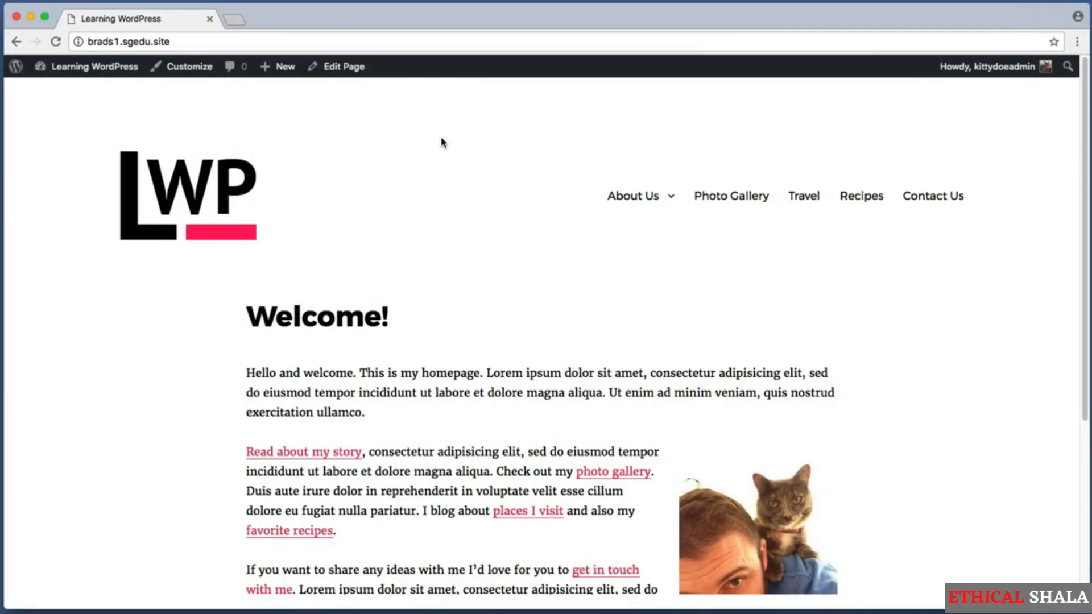
Open the Contact Us page from the site's navigation menu and view its placeholder sentence
key("super+shift+4")
left_click_drag(889, 145, 989, 233)
left_click(938, 203)
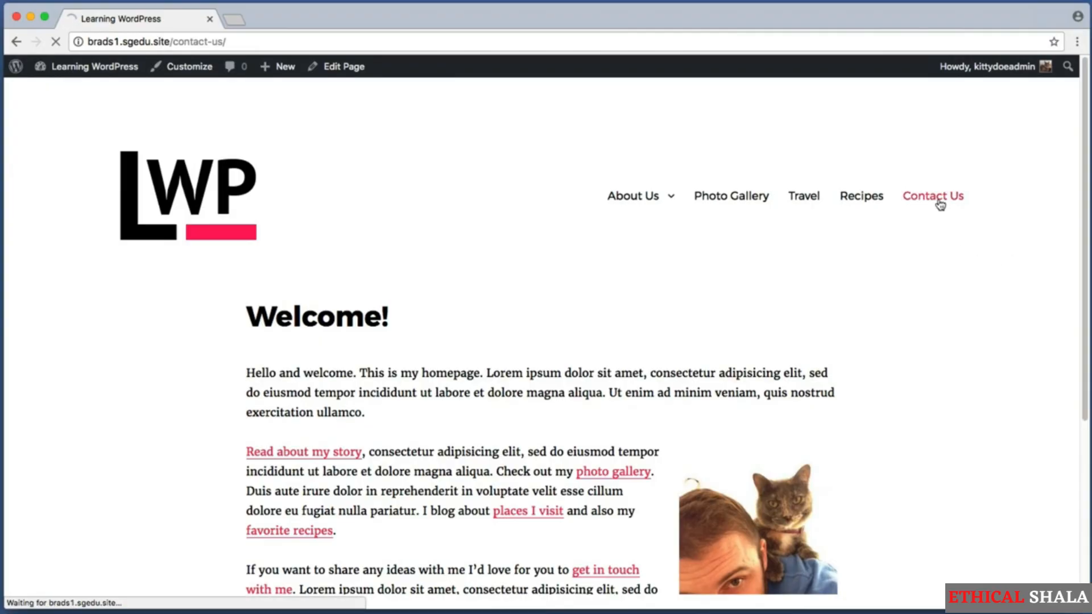
key("super+shift+4")
left_click_drag(211, 352, 687, 396)
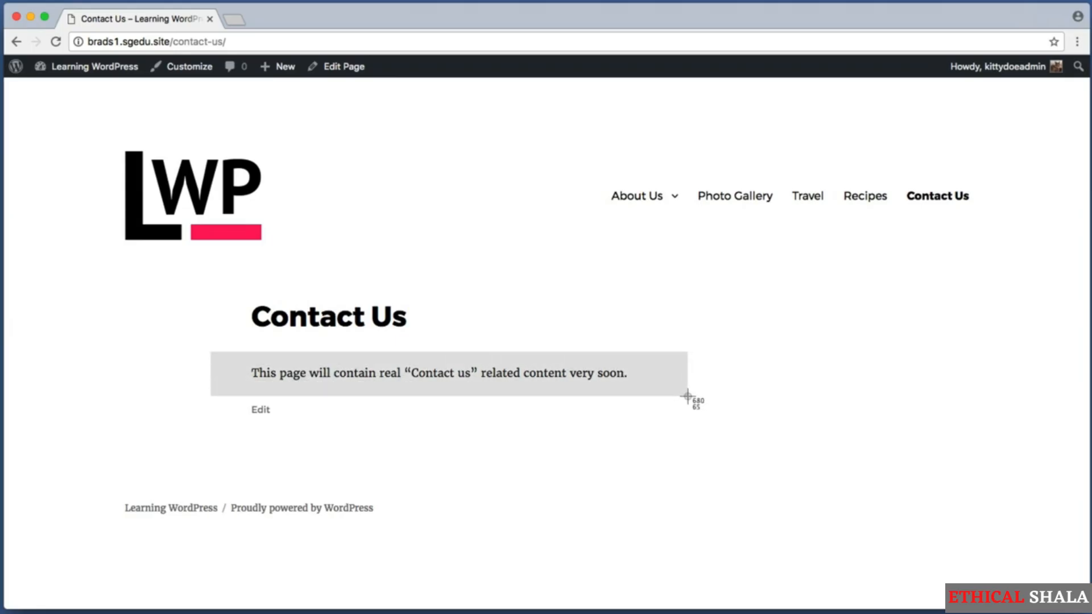
left_click_drag(688, 396, 688, 396)
key("super+shift+4")
left_click_drag(249, 359, 630, 387)
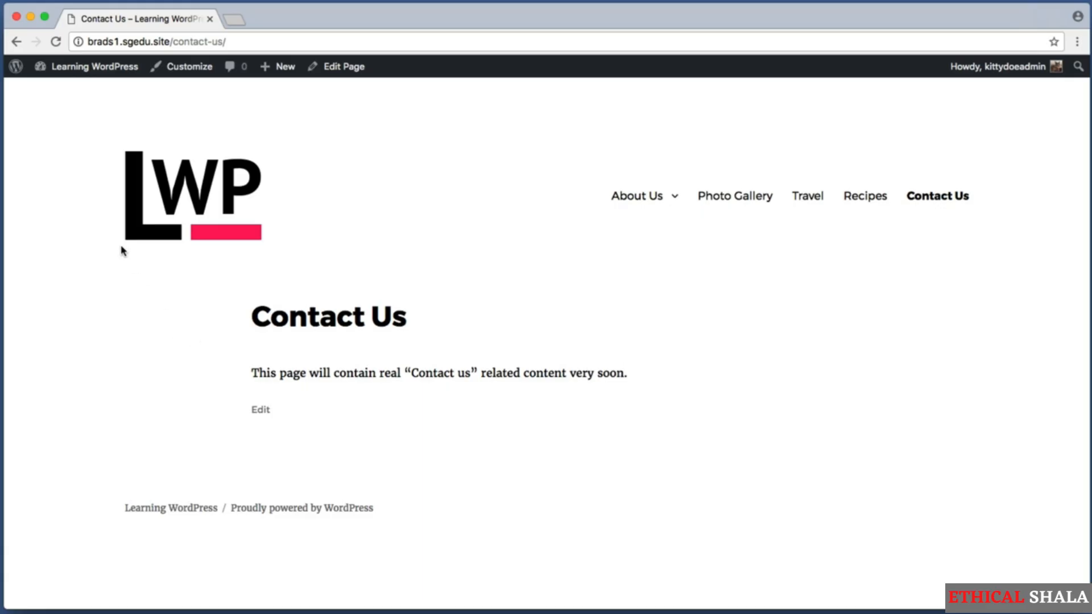
key("super+shift+4")
left_click_drag(141, 264, 719, 446)
left_click_drag(318, 90, 398, 48)
Open the Contact Us page in the WordPress page editor
left_click(359, 68)
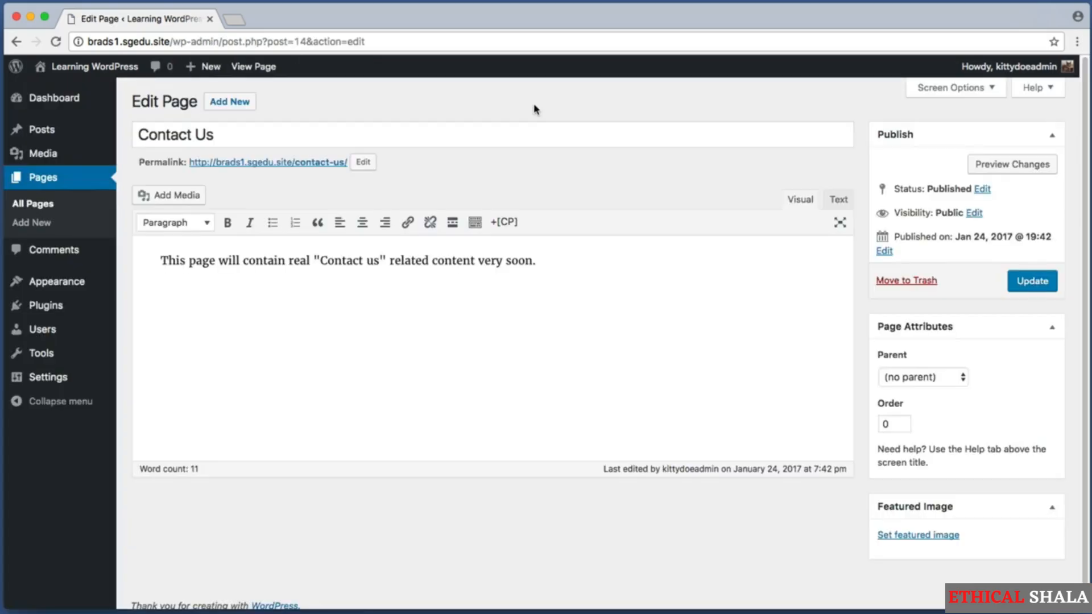
key("super+shift+4")
left_click_drag(127, 235, 637, 300)
Replace the placeholder with 'Our main corporate office is located in downtown New York City'
left_click_drag(480, 261, 140, 257)
key("BackSpace")
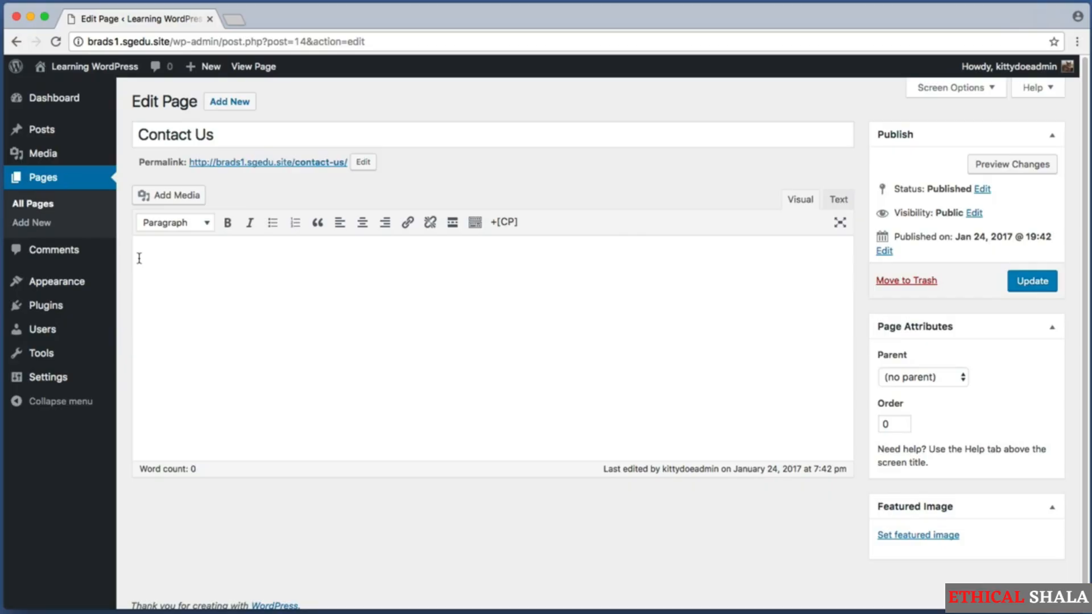
type("Our main cor")
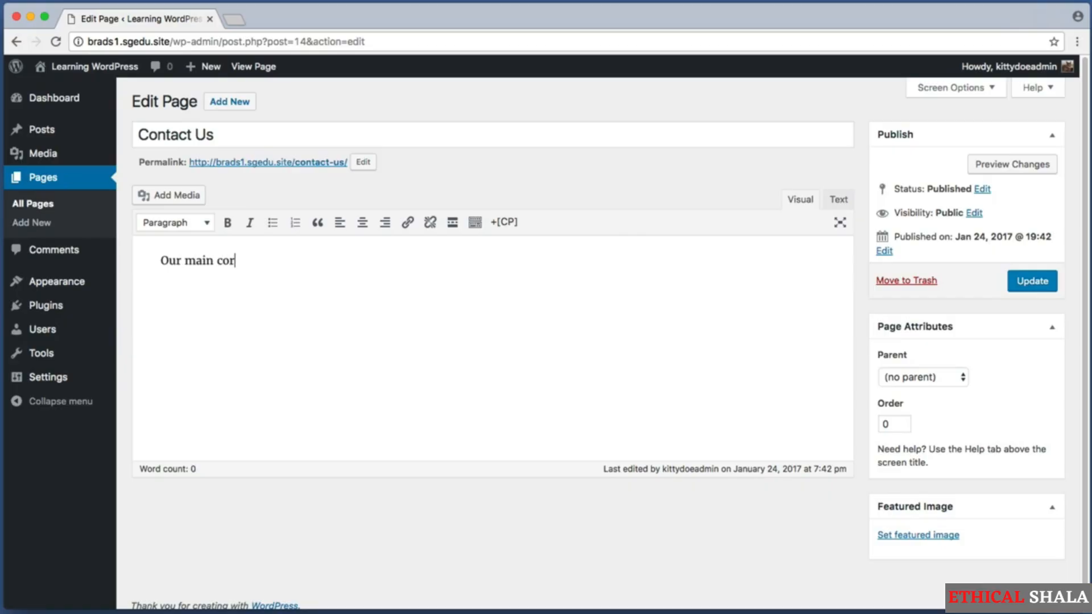
type("porate office i")
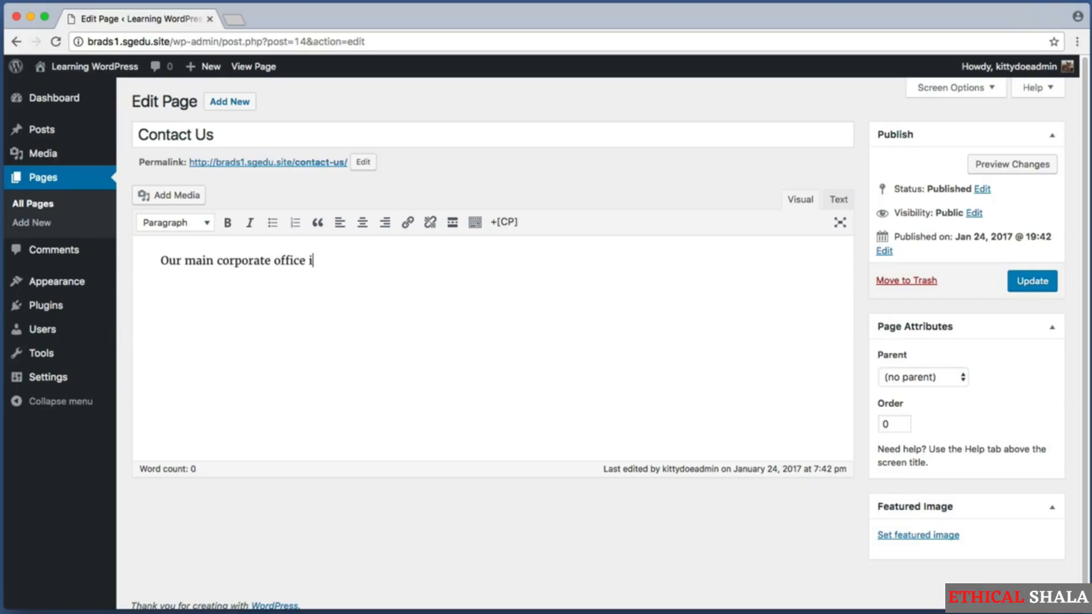
type("s located in downtown New York City.")
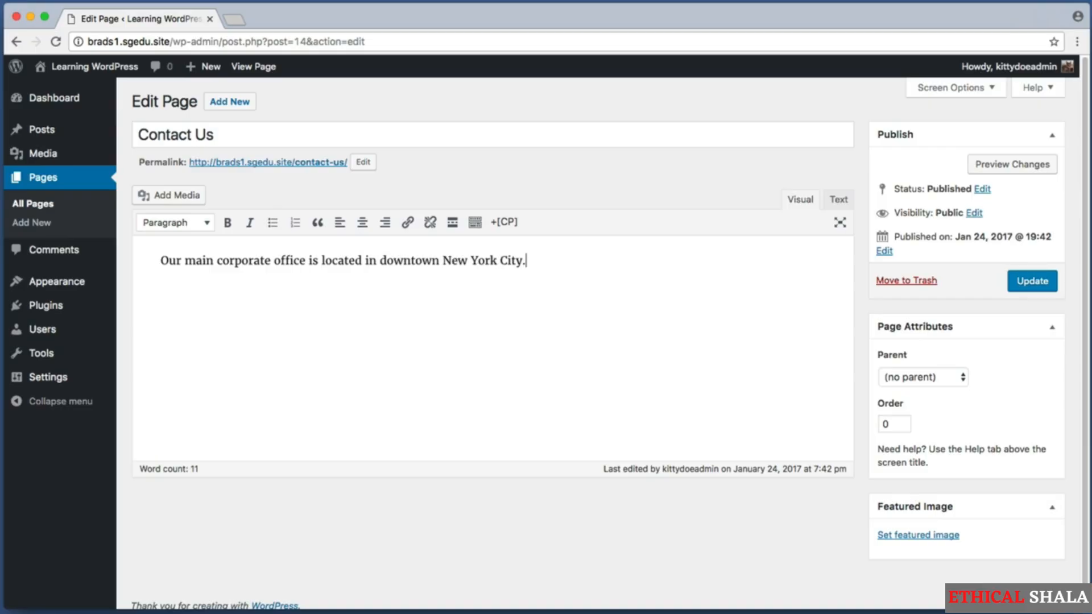
key("super+shift+4")
left_click_drag(157, 290, 556, 416)
Search Google for 'google maps' and open Google Maps from the results
left_click_drag(579, 68, 603, 79)
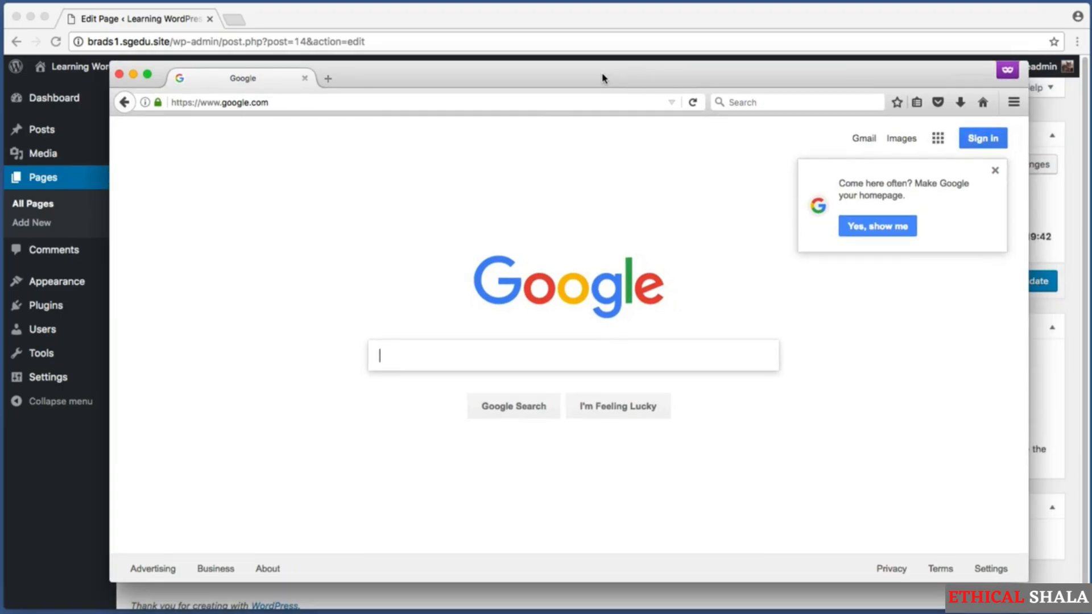
type("go")
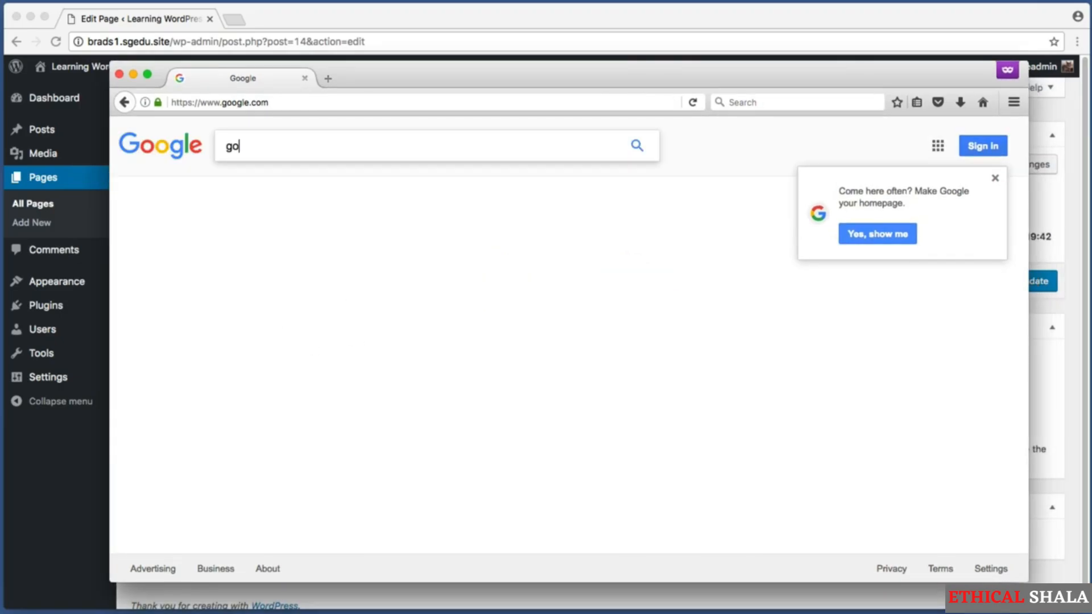
type("ogle maps")
key("Return")
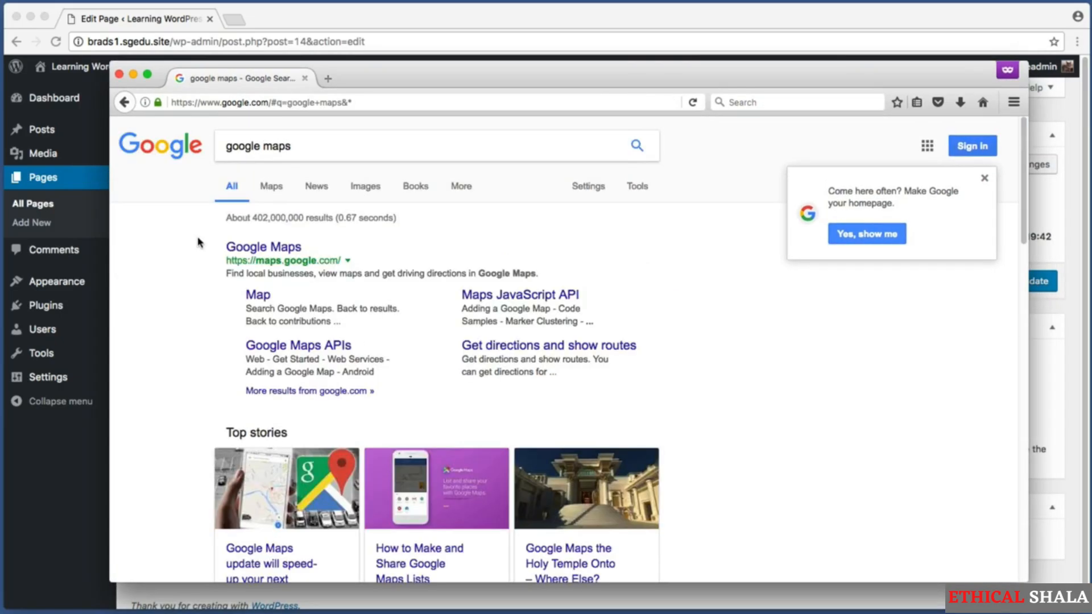
key("super+shift+4")
left_click_drag(218, 249, 383, 268)
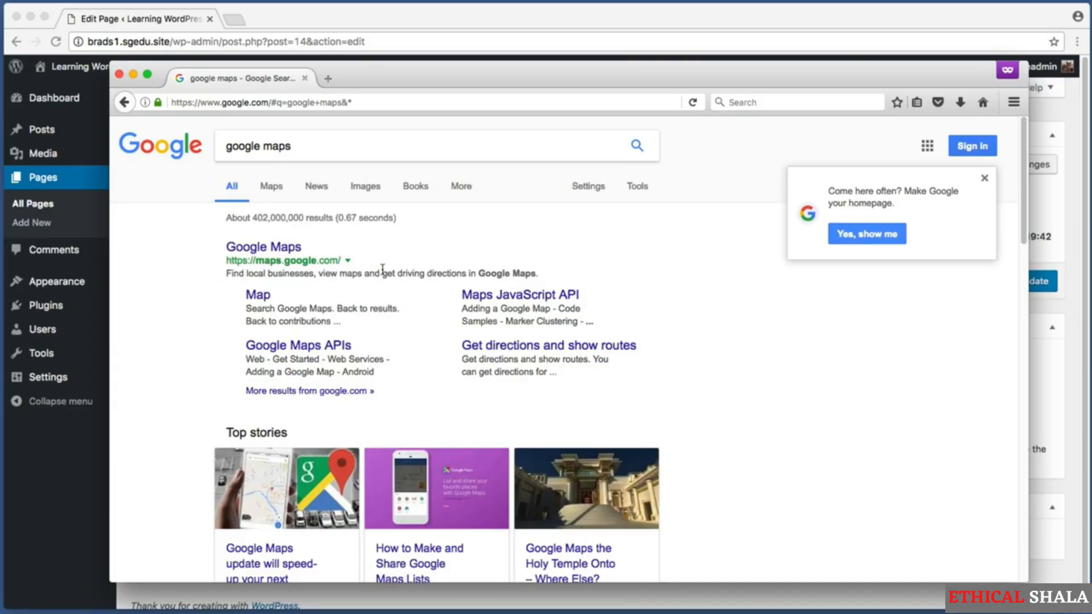
left_click(264, 250)
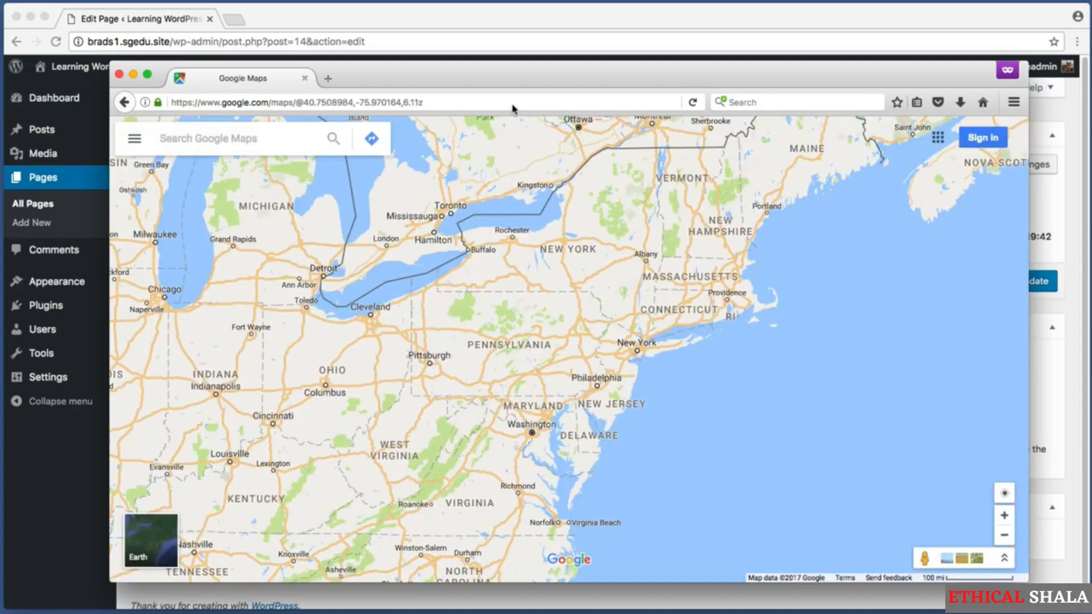
left_click_drag(394, 164, 107, 113)
key("super+shift+4")
left_click_drag(280, 165, 111, 106)
Search Google Maps for 'times square, new york city'
type("times squa")
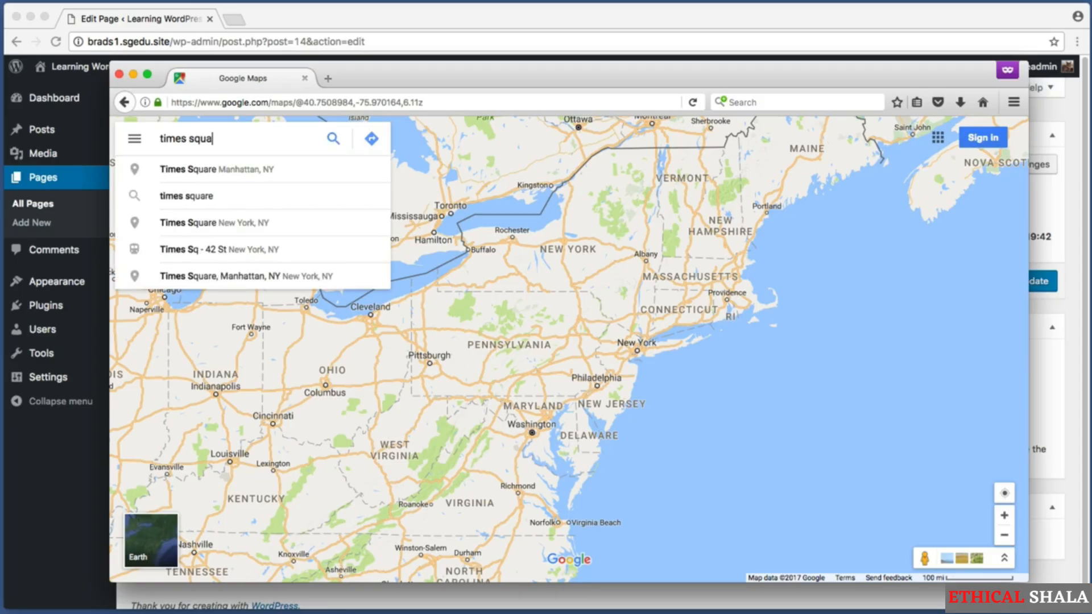
type("re, new york city")
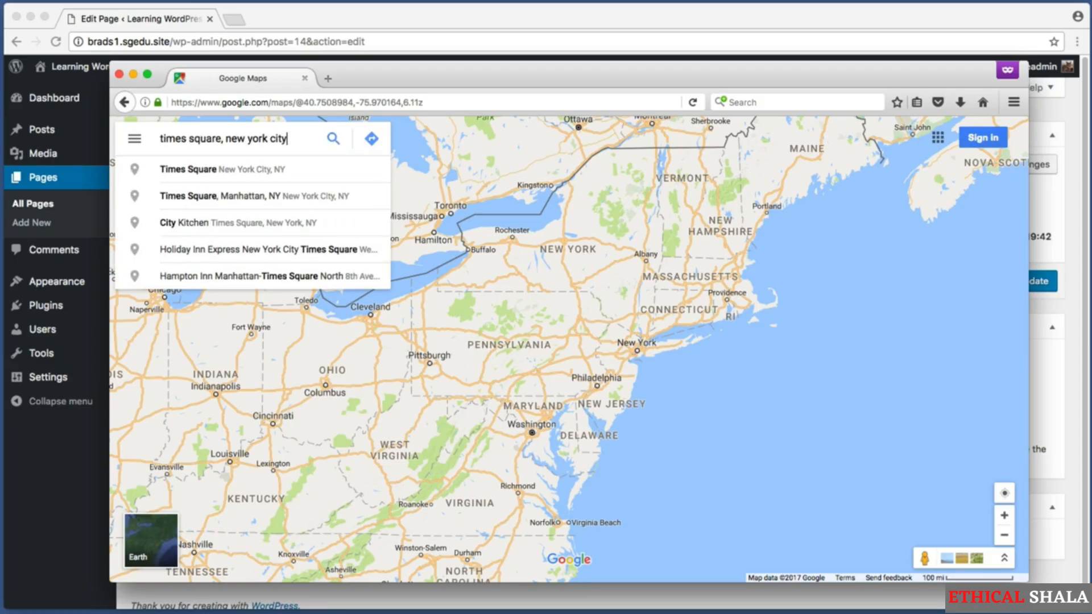
key("Return")
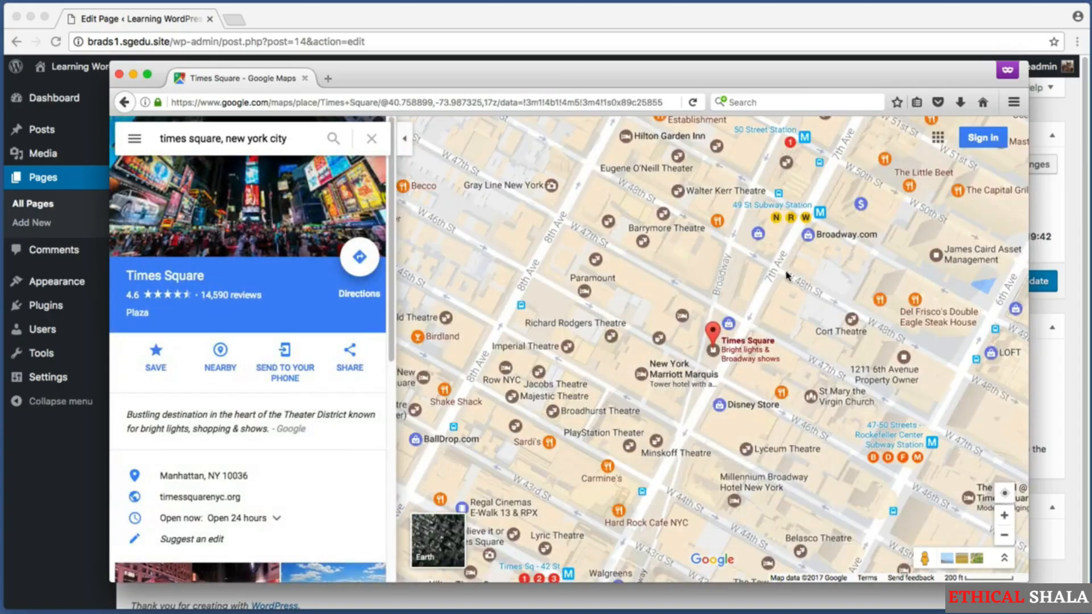
key("shift+super+4")
key("Escape")
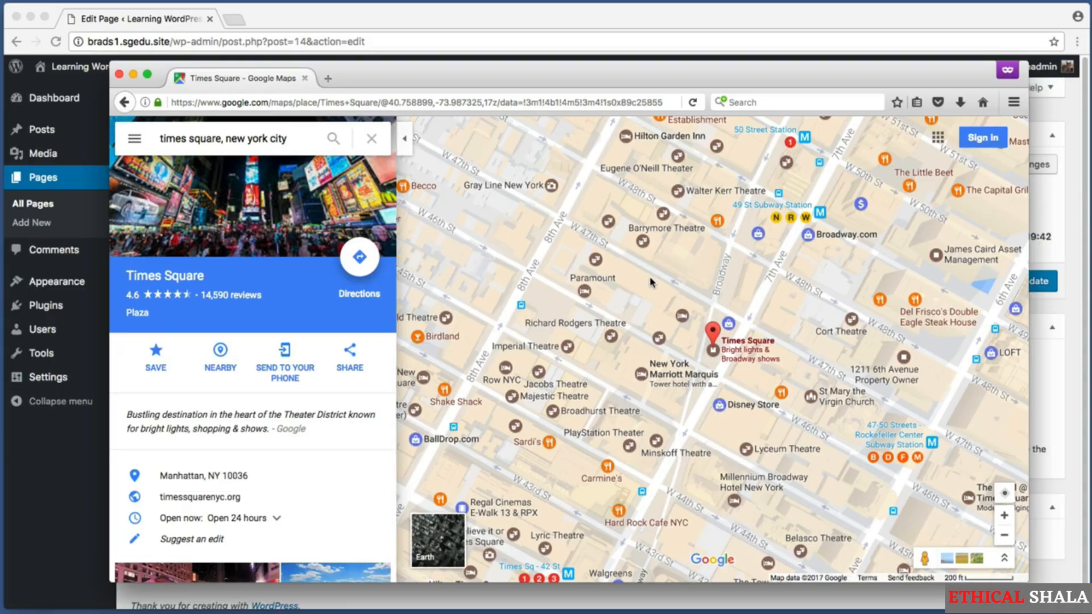
left_click(653, 281)
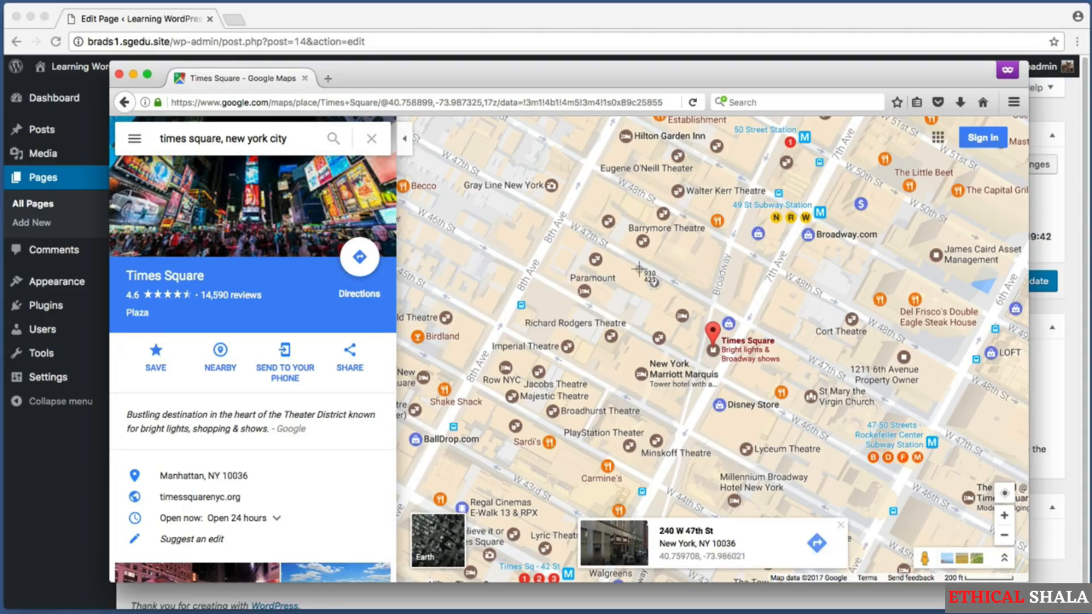
key("super+shift+4")
left_click_drag(561, 492, 851, 568)
left_click(697, 547)
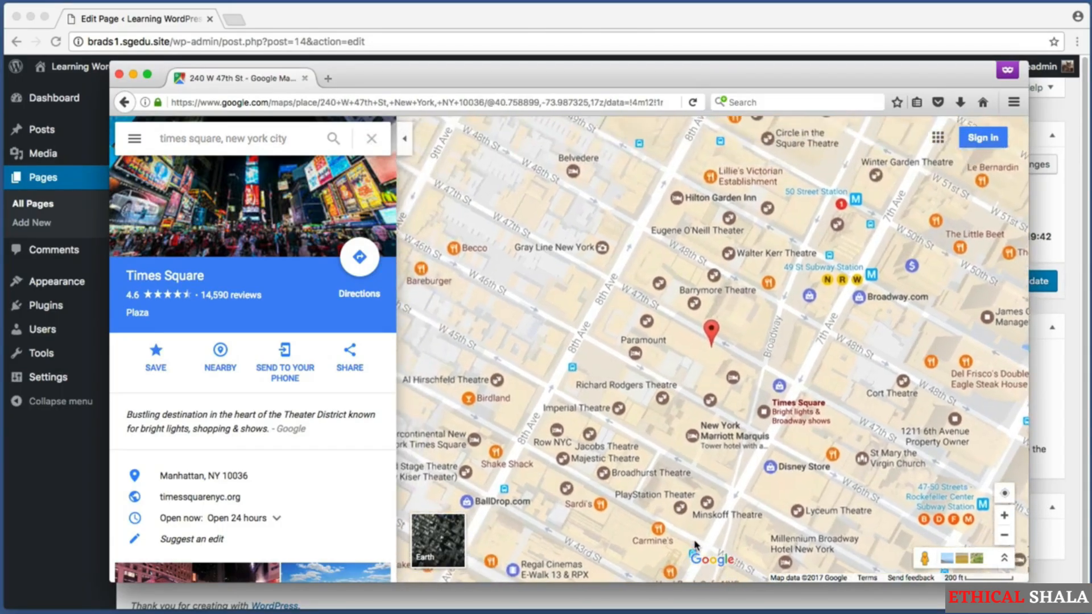
key("super+shift+4")
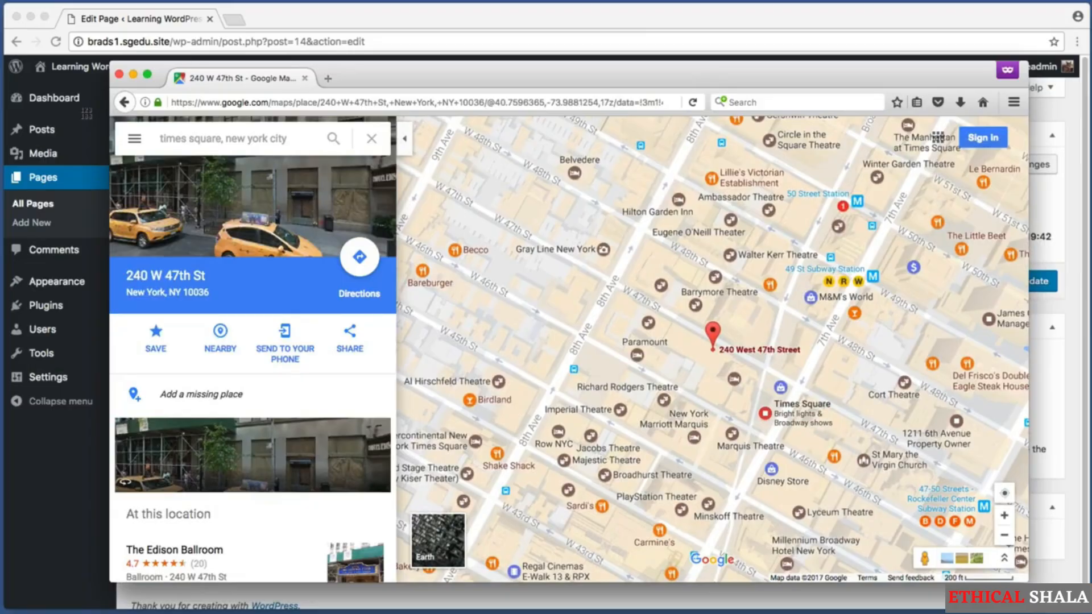
left_click_drag(102, 104, 411, 607)
key("super+shift+4")
left_click_drag(334, 316, 373, 368)
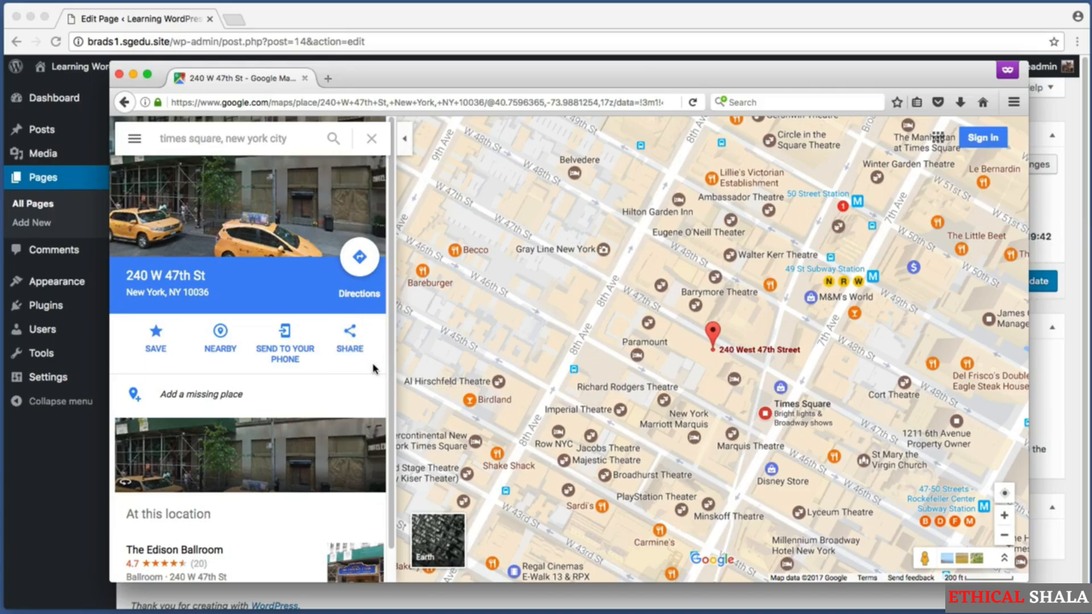
left_click(350, 348)
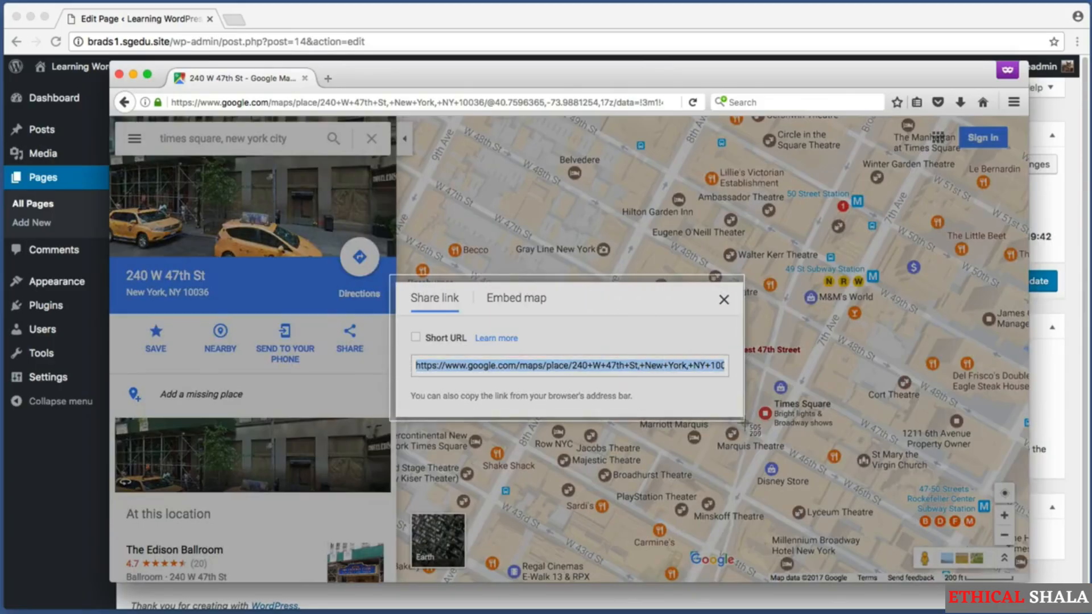
key("super+shift+4")
left_click_drag(482, 288, 555, 312)
left_click(517, 298)
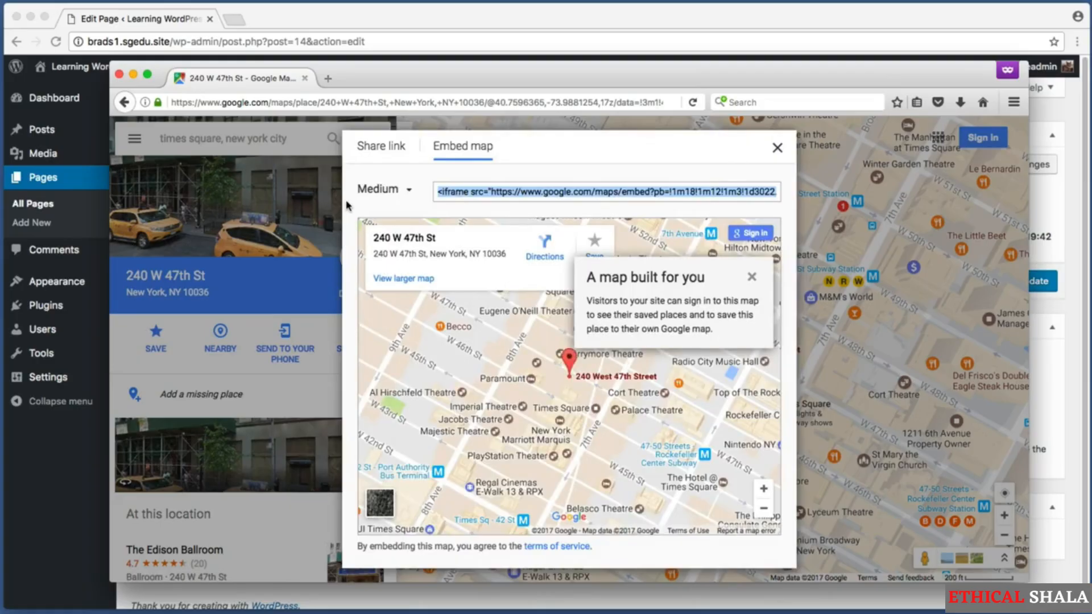
key("super+shift+4")
left_click_drag(427, 172, 790, 210)
right_click(485, 190)
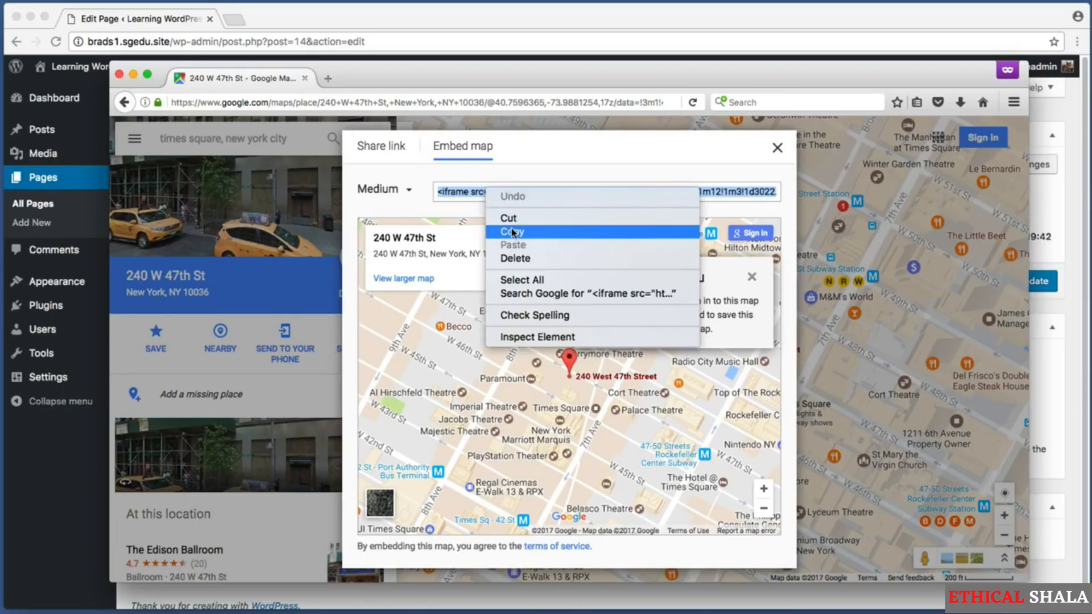
left_click(530, 233)
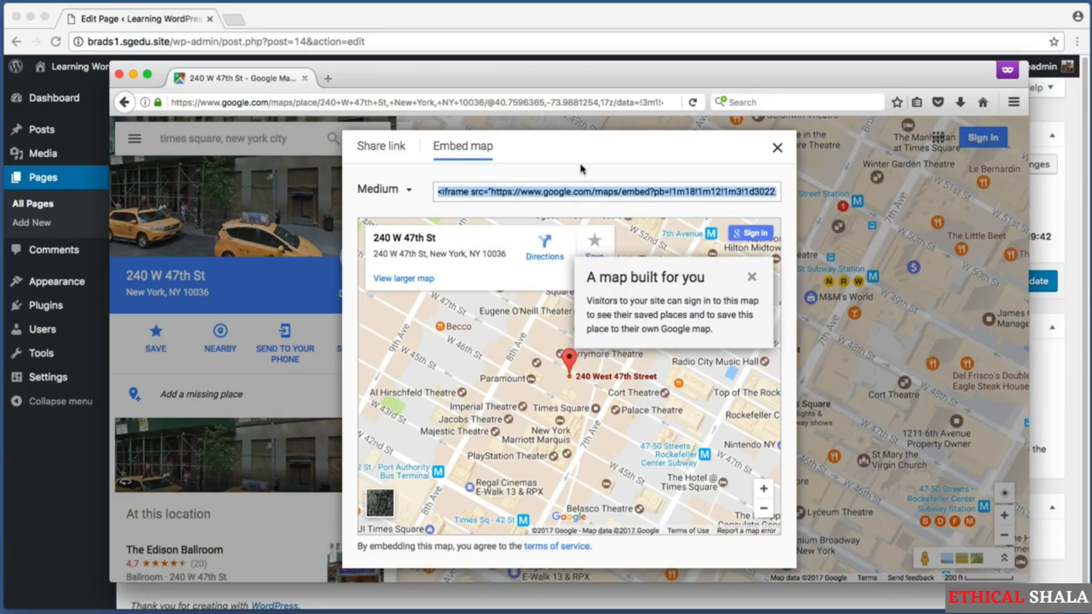
left_click(603, 21)
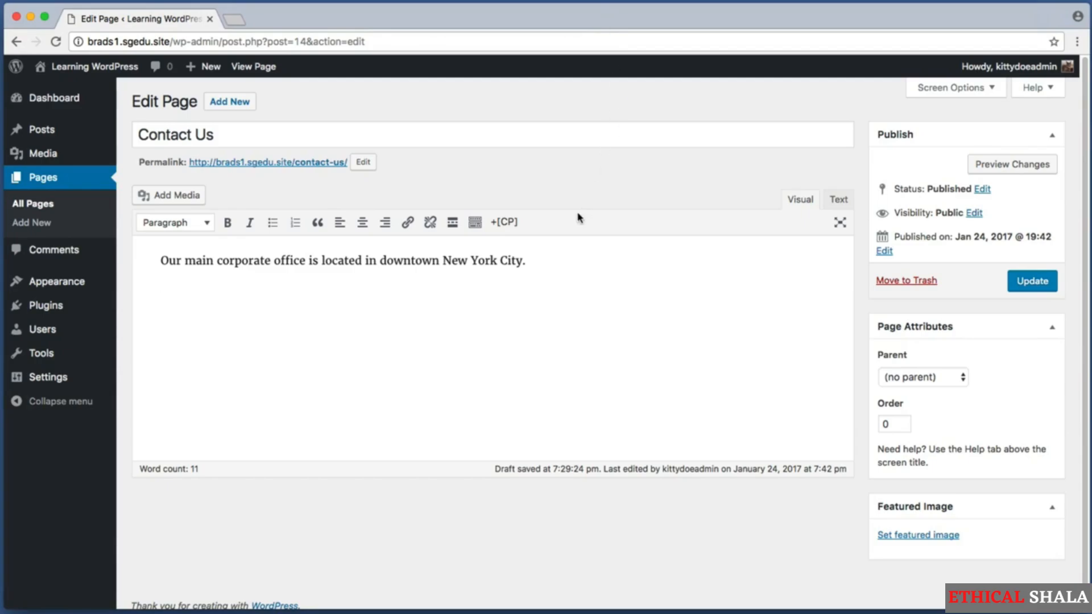
Switch the Contact Us editor to the Text tab to show the raw HTML
key("super+shift+4")
left_click_drag(138, 116, 273, 159)
key("super+shift+4")
left_click_drag(160, 286, 542, 402)
key("super+shift+4")
left_click_drag(767, 176, 860, 210)
key("super+shift+4")
key("super+shift+4")
left_click(838, 199)
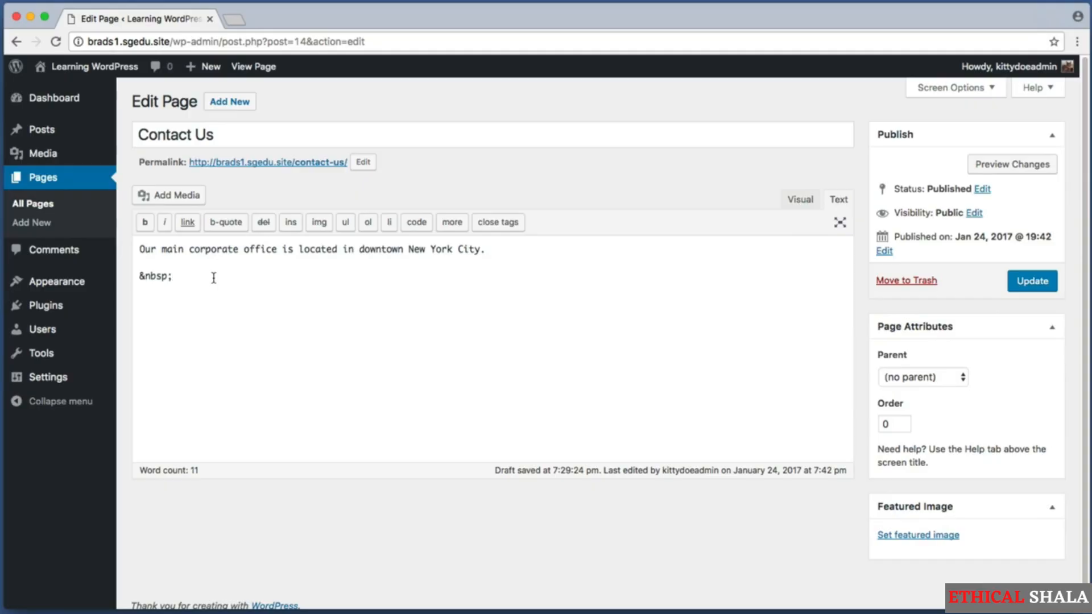
Replace the stray &nbsp; with the pasted Google Maps iframe on its own line
left_click_drag(173, 277, 144, 279)
key("BackSpace")
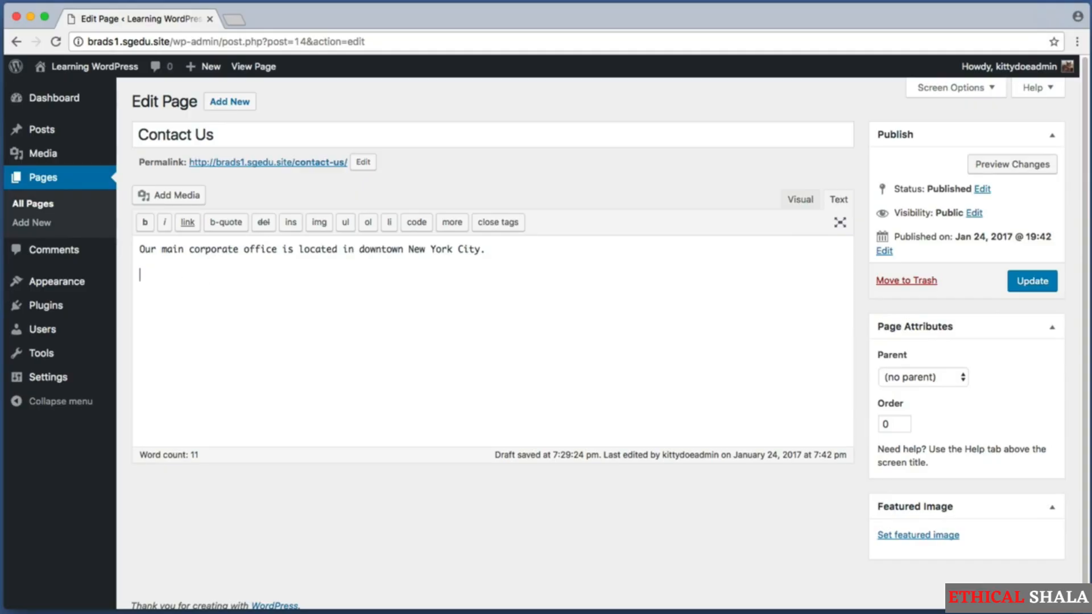
right_click(150, 275)
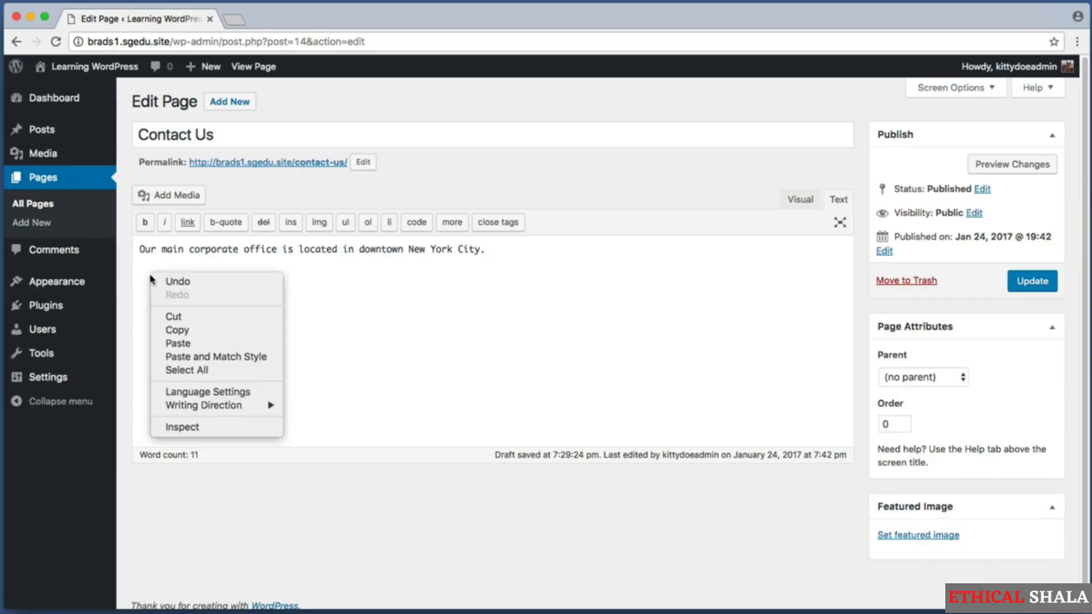
left_click(169, 344)
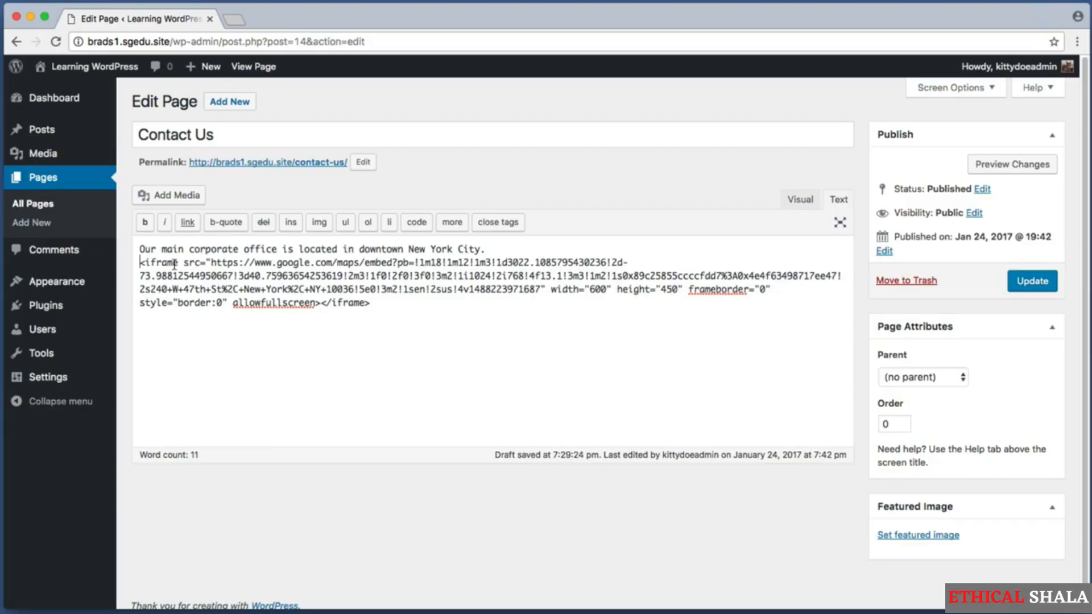
key("Return")
left_click_drag(157, 249, 467, 250)
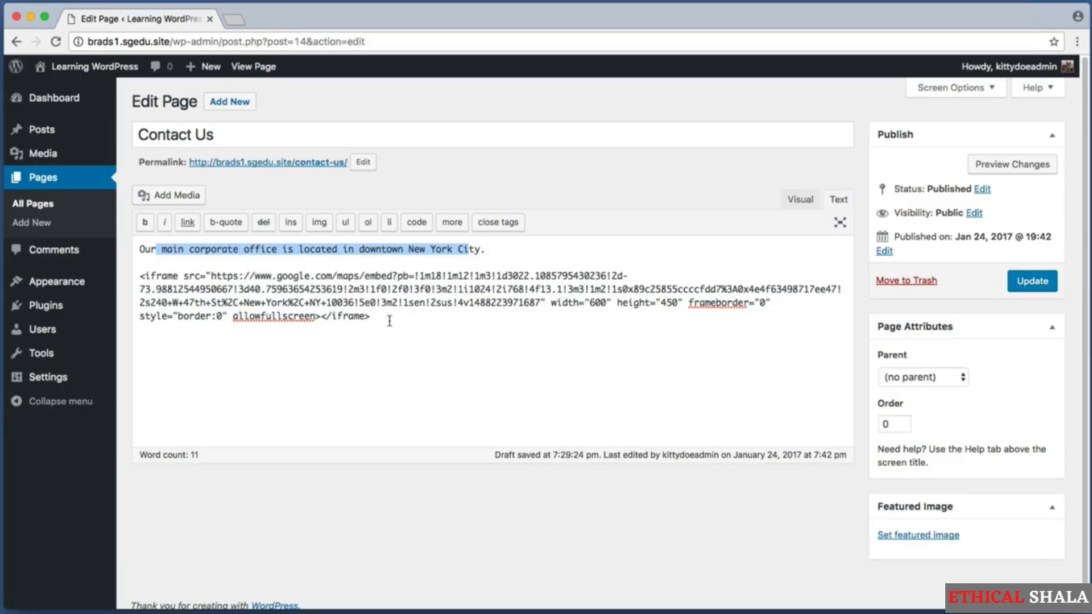
left_click_drag(390, 321, 137, 276)
left_click(458, 328)
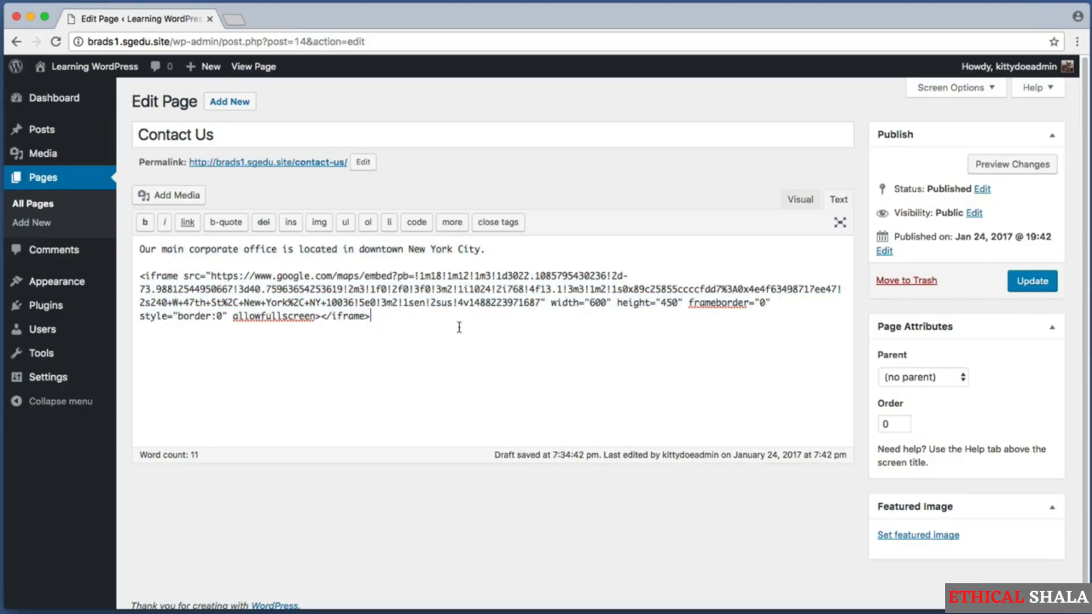
key("super+shift+4")
left_click_drag(765, 181, 852, 216)
Switch back to the Visual tab and Update the Contact Us page
left_click(792, 204)
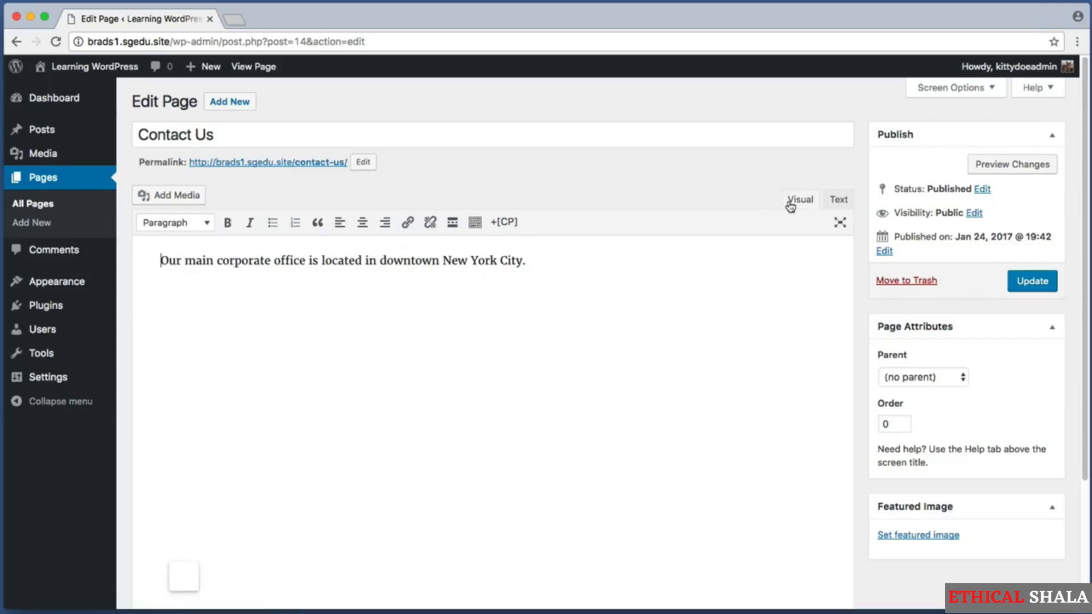
key("super+shift+4")
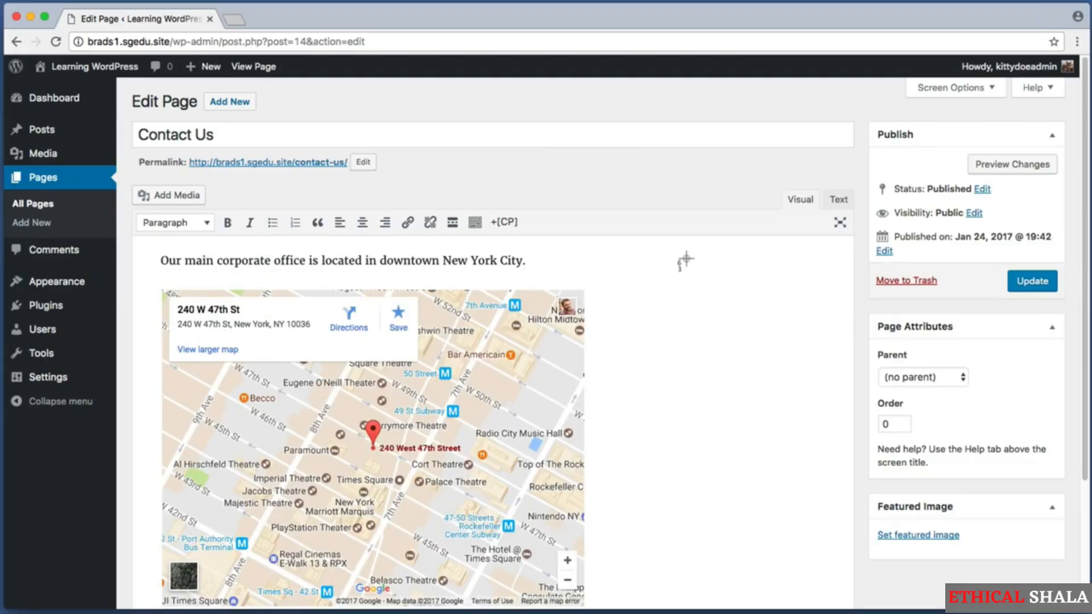
left_click_drag(691, 256, 141, 516)
key("super+shift+4")
left_click_drag(986, 257, 1065, 297)
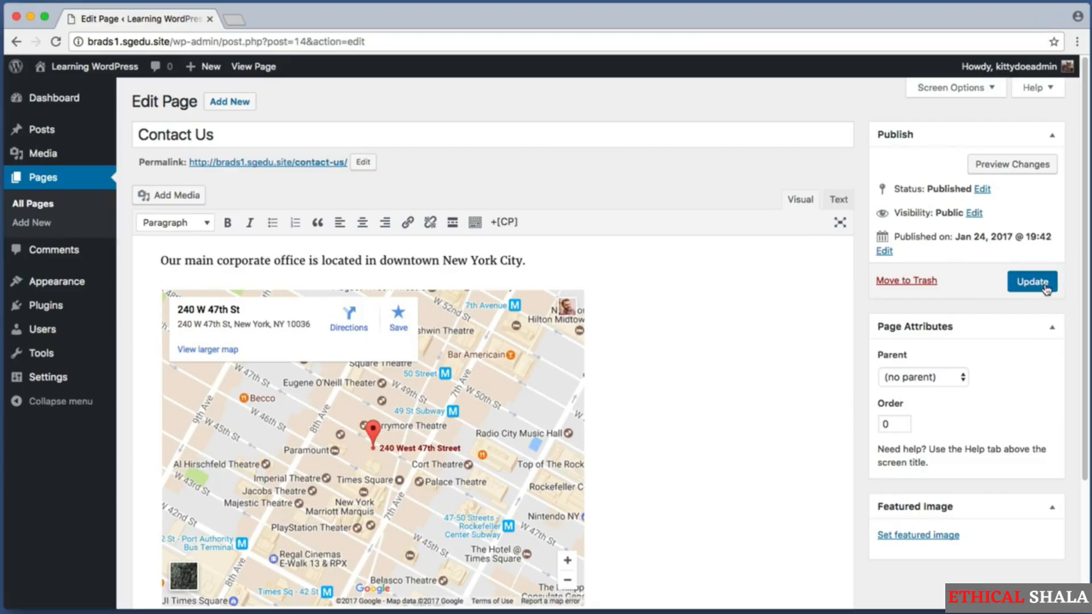
left_click(1045, 288)
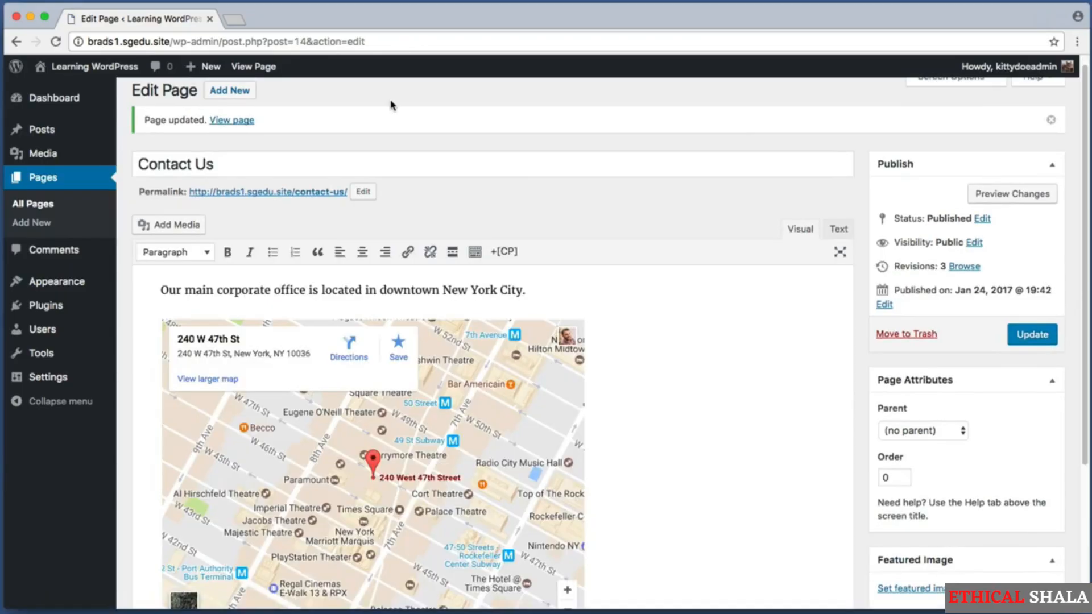
key("super+shift+4")
left_click_drag(130, 103, 284, 141)
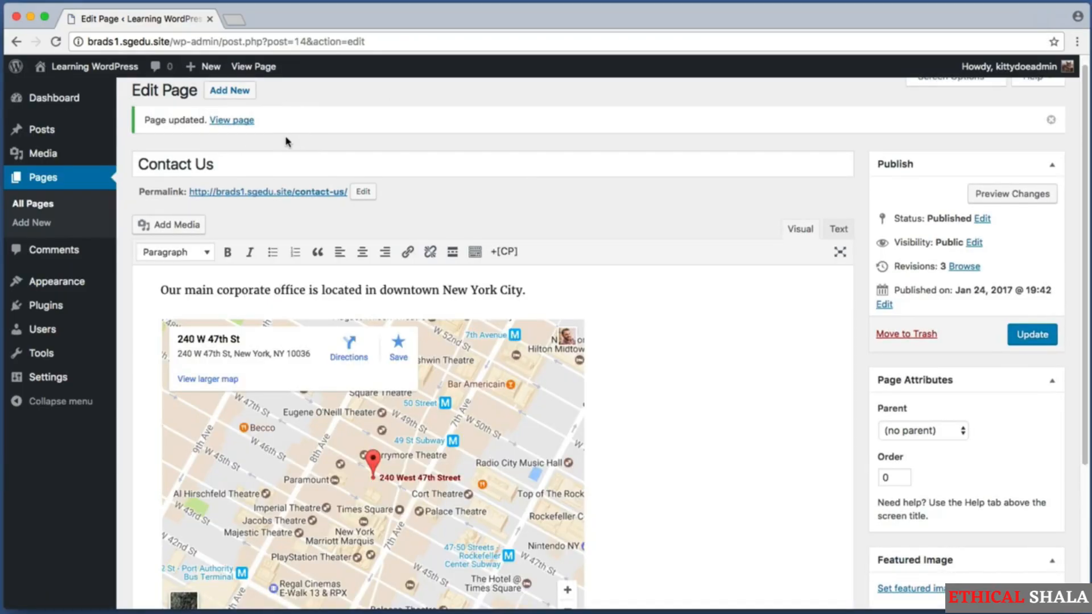
left_click(245, 121, "super")
left_click(287, 20)
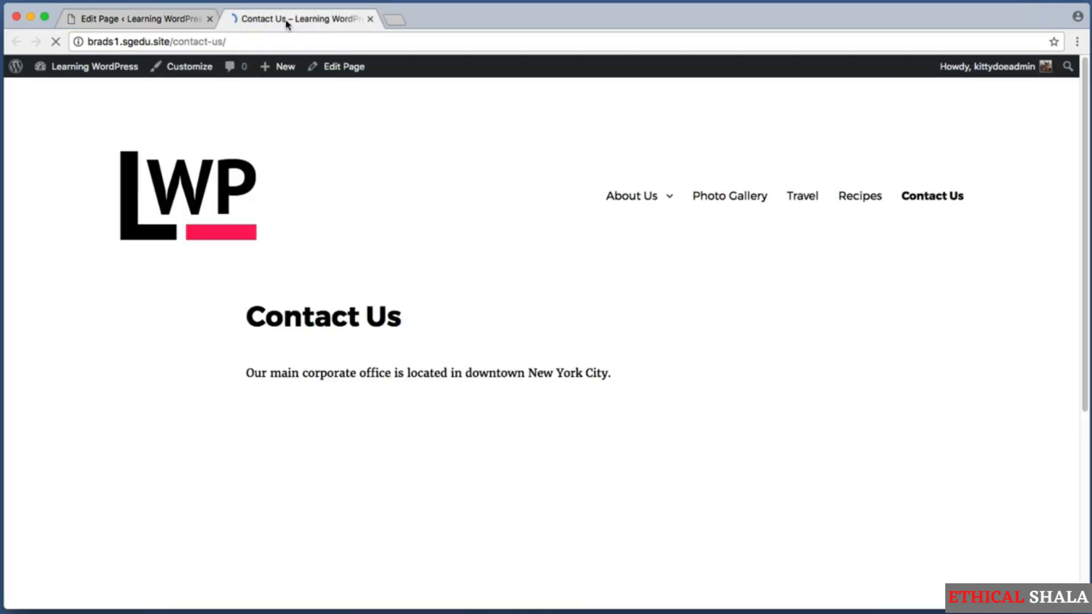
scroll(74, 230, "down", 1)
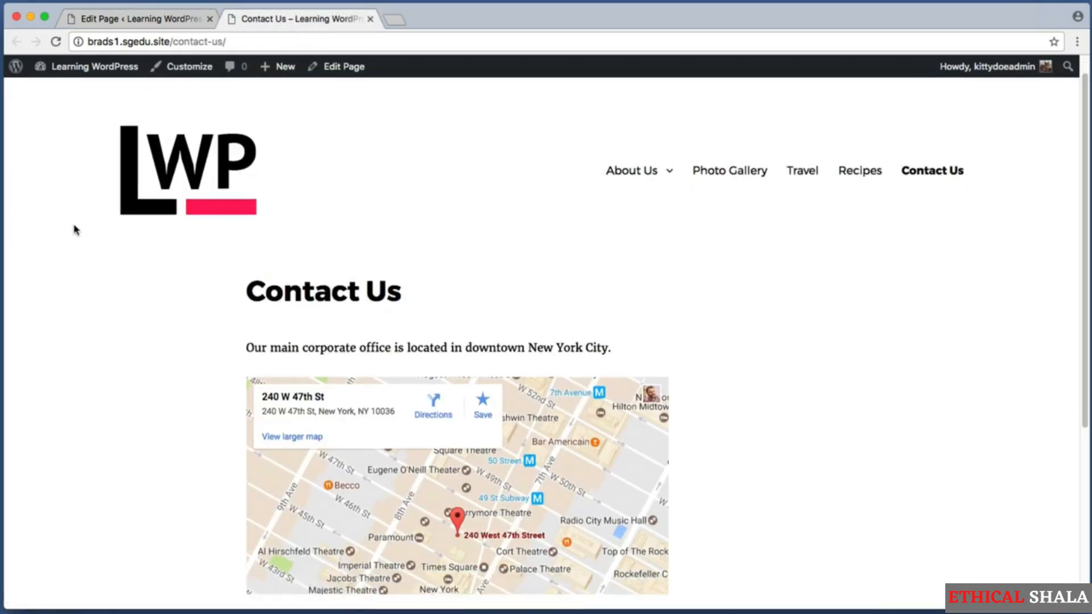
scroll(75, 230, "down", 4)
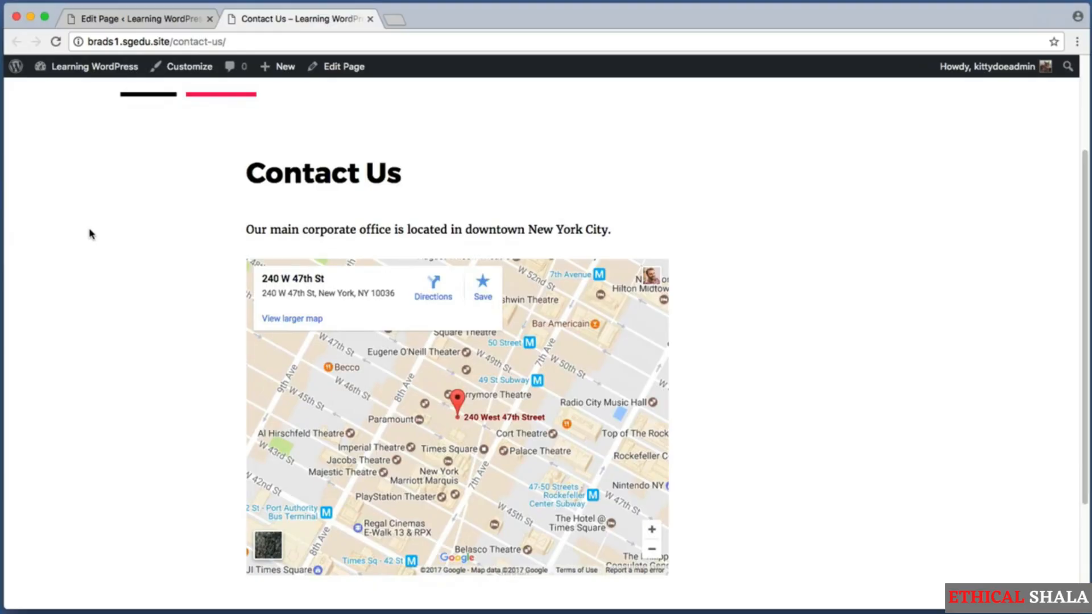
mouse_move(410, 379)
left_mouse_down()
mouse_move(380, 431)
mouse_move(414, 388)
left_mouse_up()
scroll(569, 389, "down", 3)
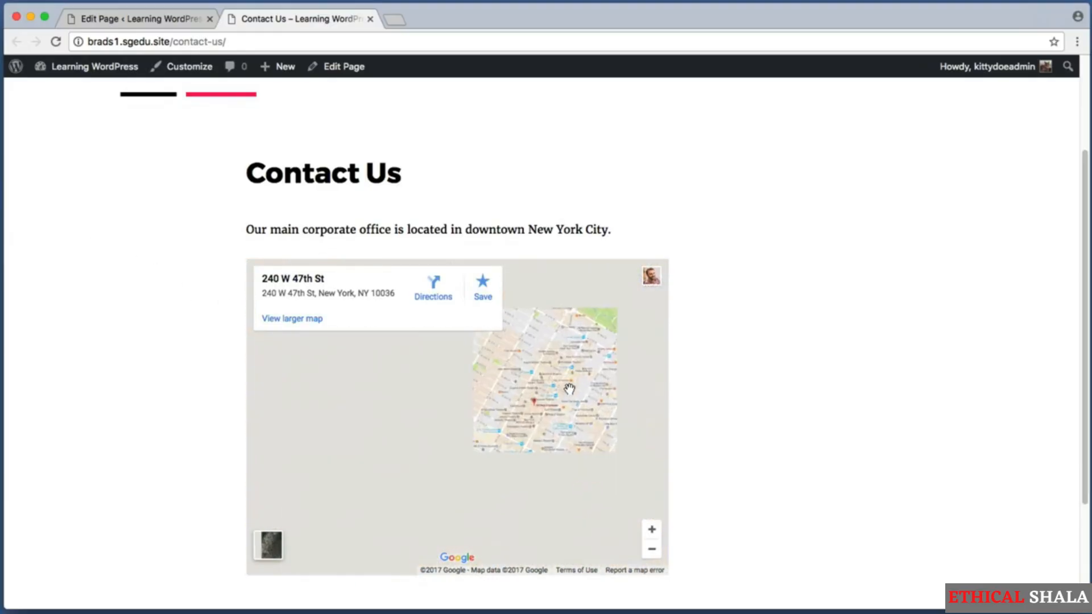
scroll(569, 389, "up", 4)
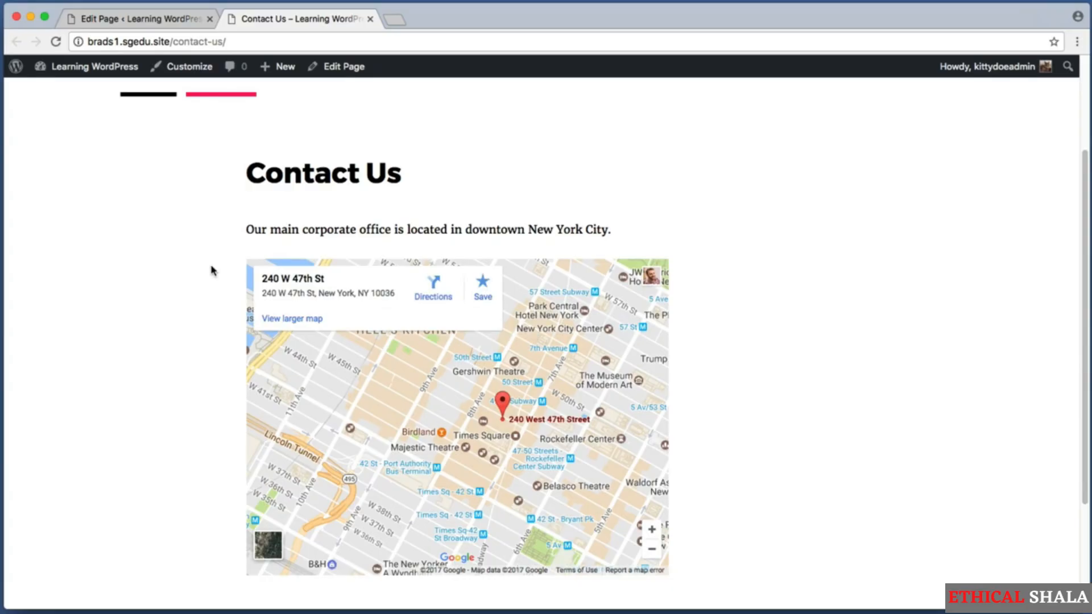
key("super+shift+4")
left_click_drag(206, 239, 700, 603)
key("super+shift+4")
left_click_drag(206, 142, 733, 262)
scroll(735, 265, "down", 5)
key("super+shift+4")
left_click_drag(239, 427, 685, 501)
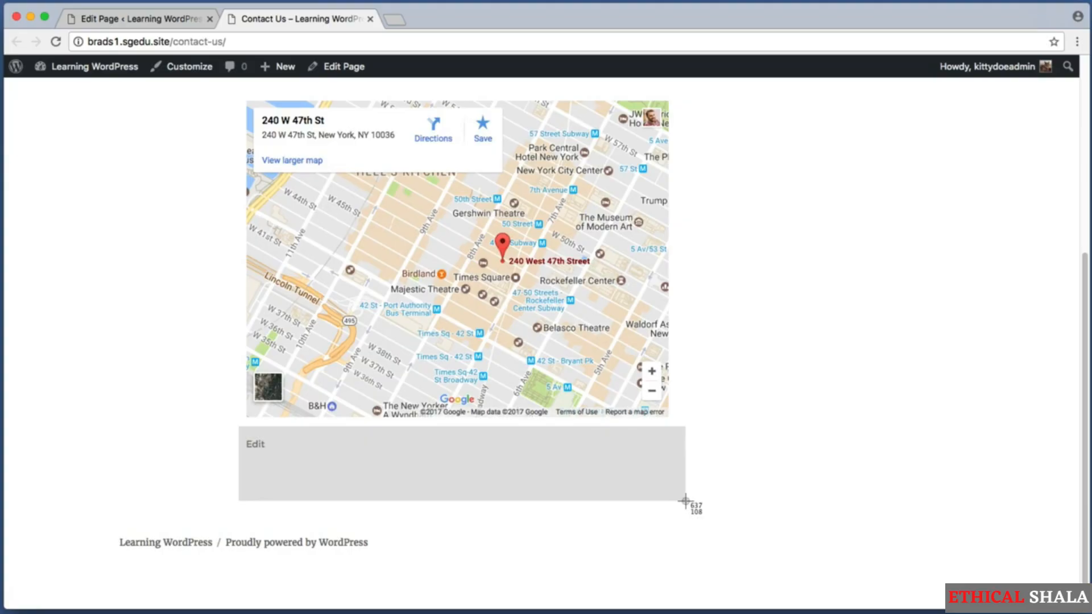
left_click_drag(685, 500, 685, 501)
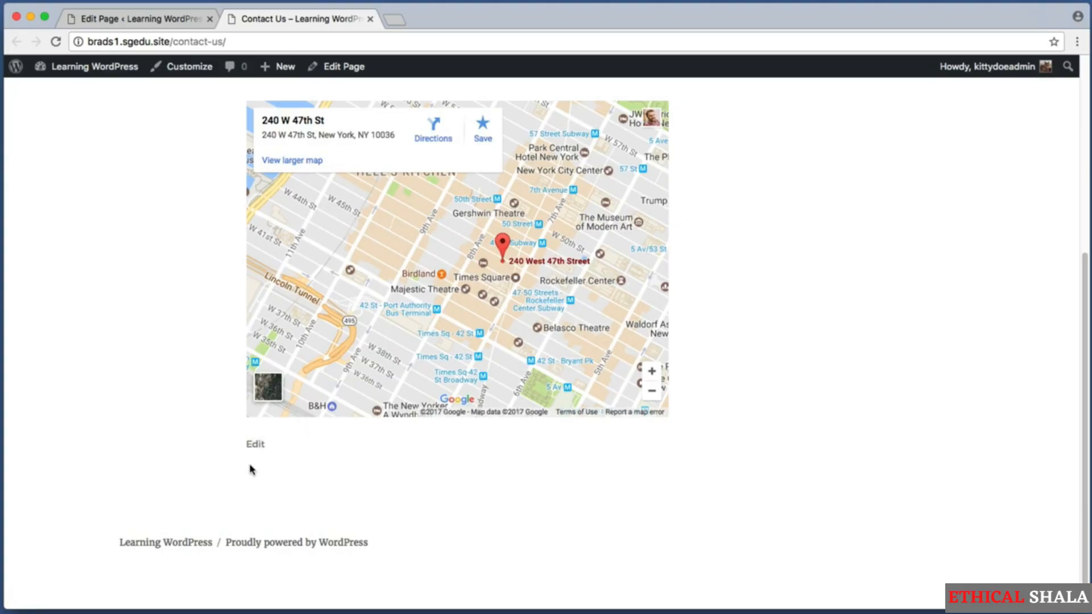
key("super+shift+4")
mouse_move(249, 462)
left_mouse_down()
mouse_move(446, 483)
mouse_move(956, 490)
left_mouse_up()
key("super+shift+4")
key("super+shift+4")
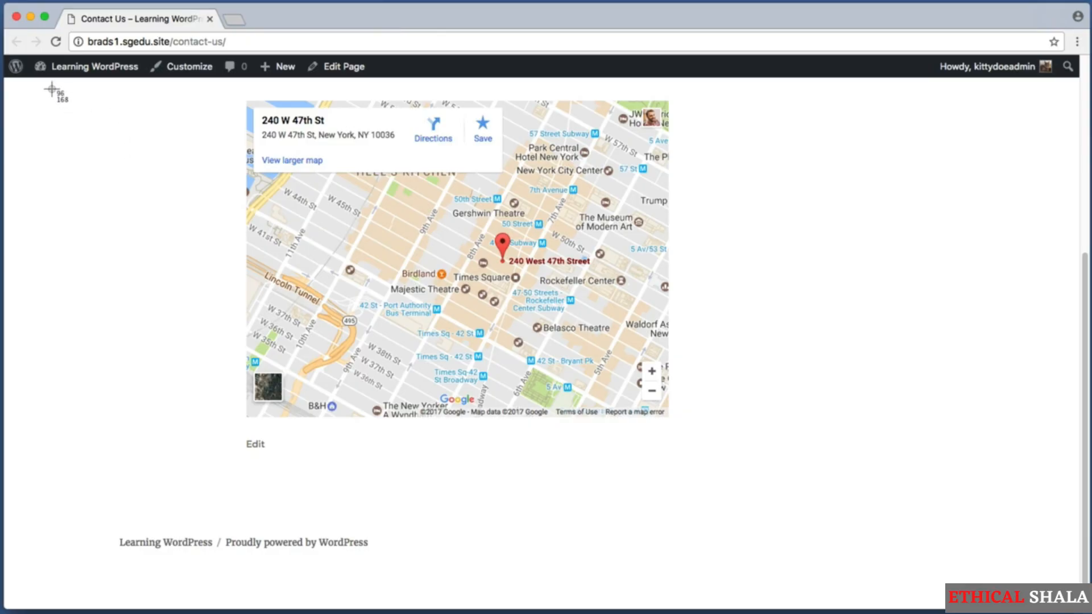
Go from the Dashboard to Plugins and open the Add New plugins screen
left_click(137, 63)
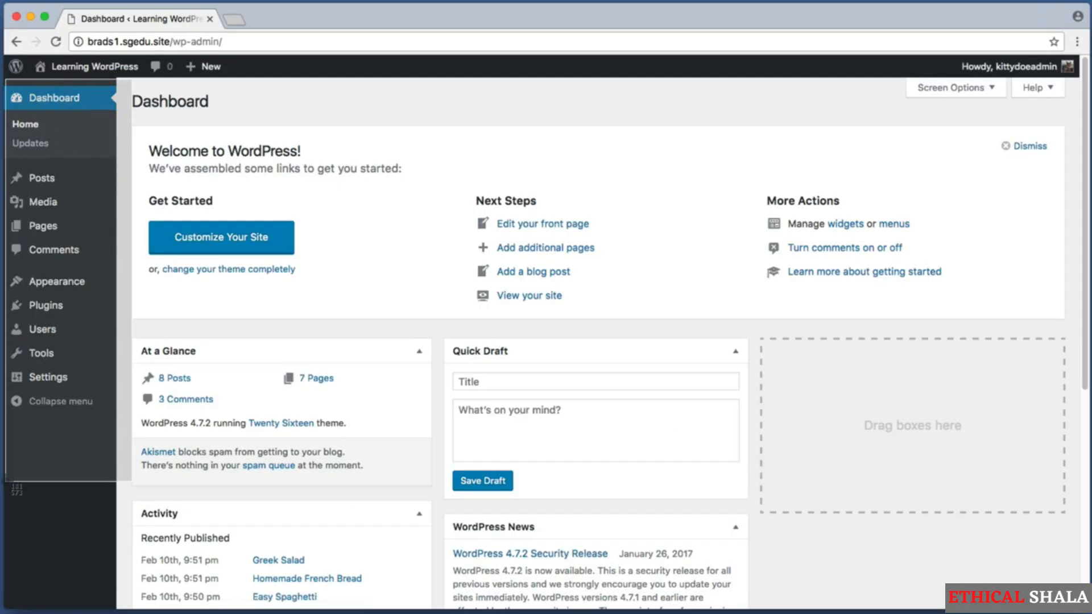
left_click(70, 306)
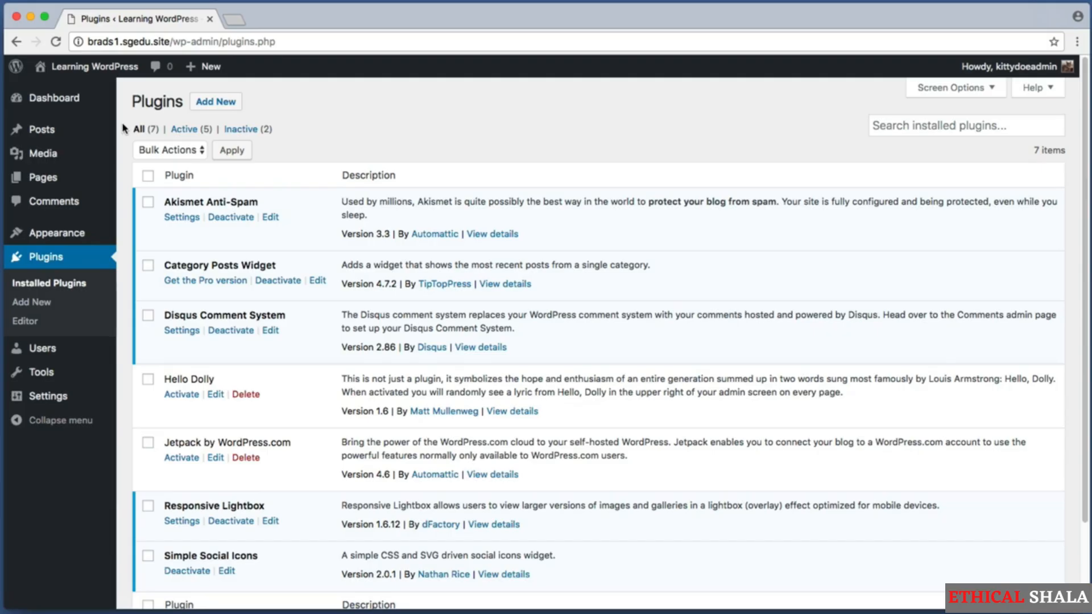
key("super+shift+4")
left_click_drag(190, 84, 279, 113)
left_click(217, 103)
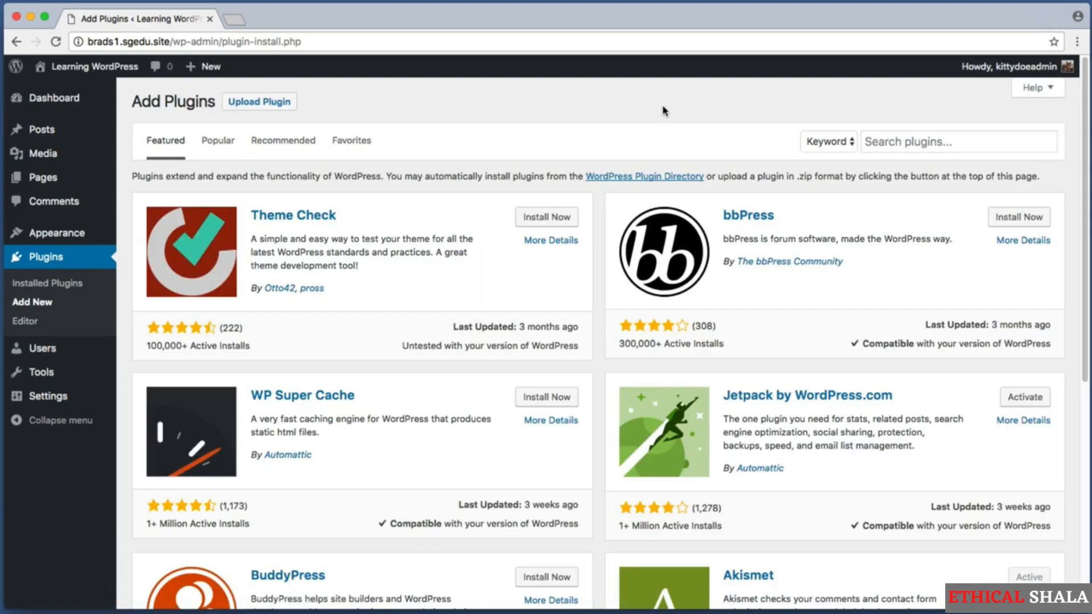
key("super+shift+4")
left_click_drag(834, 111, 1074, 164)
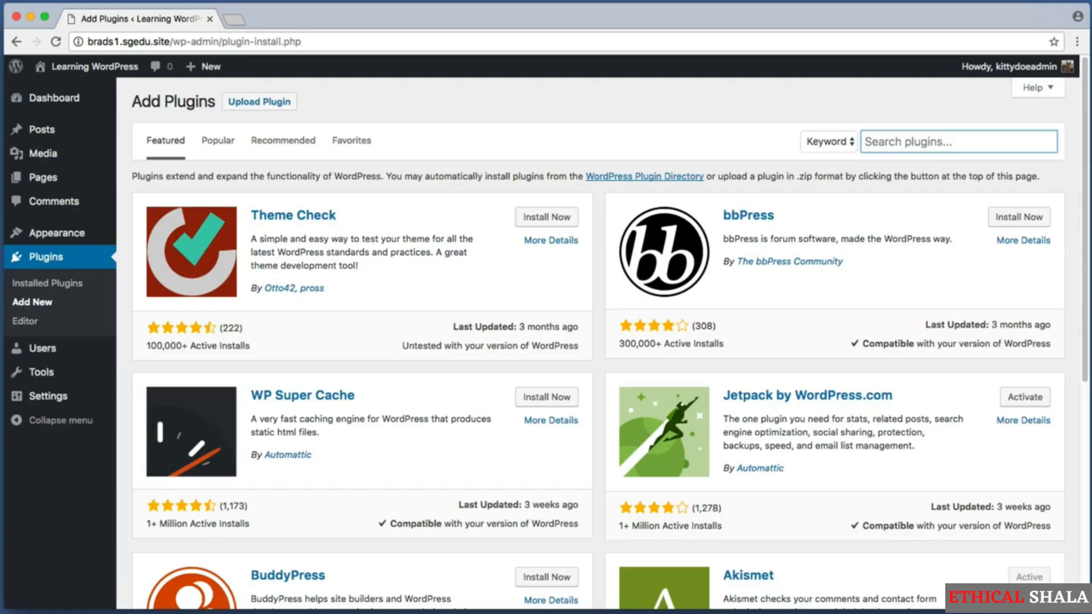
Search the plugin directory for 'contact form' and locate Contact Form 7
type("contac")
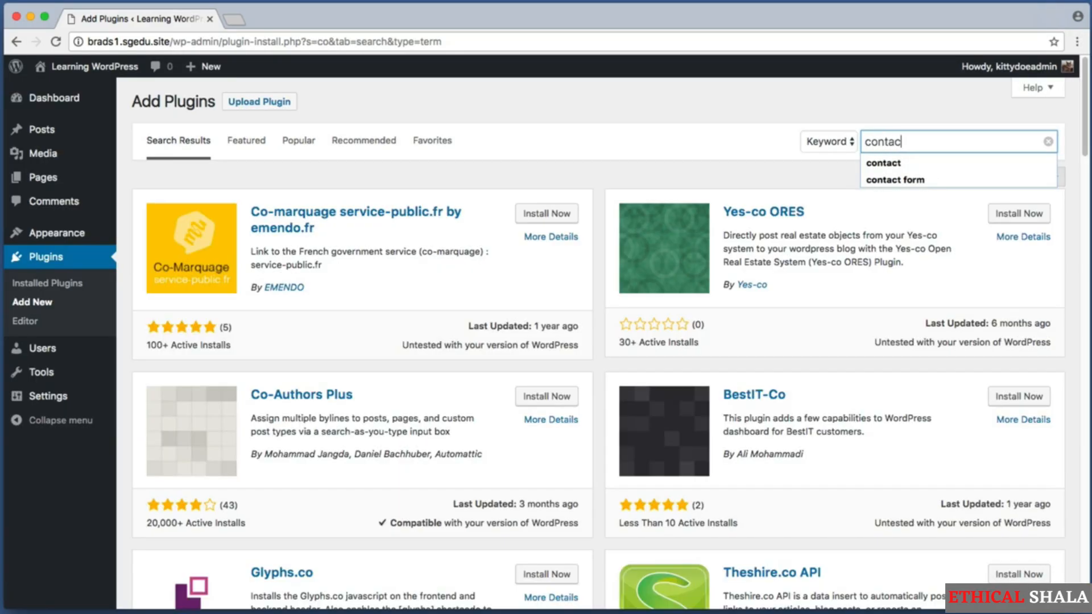
type("t form 7")
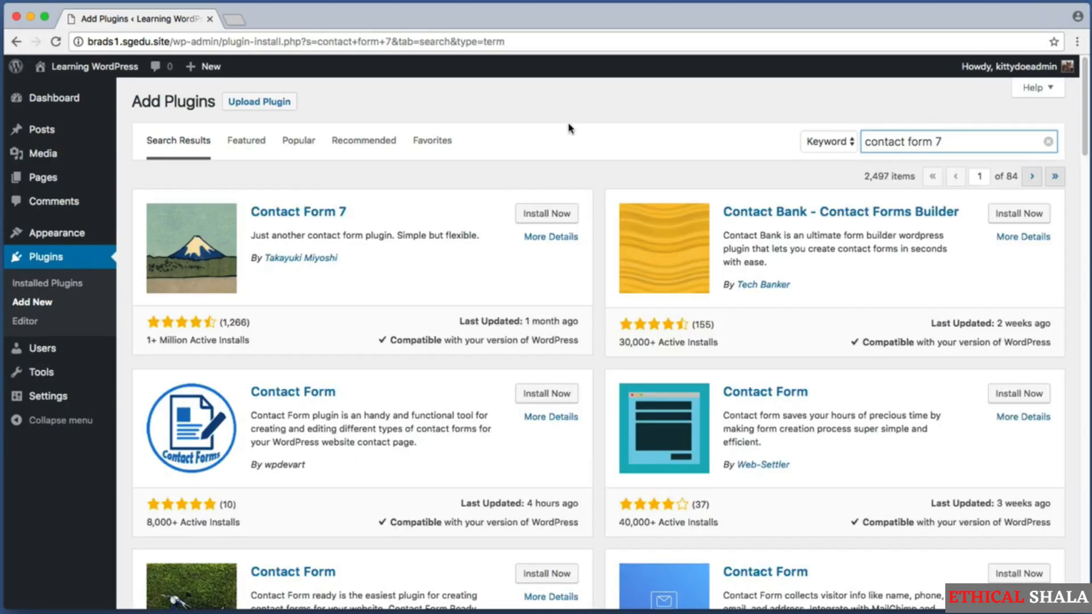
key("super+shift+4")
left_click_drag(131, 183, 397, 299)
key("super+shift+4")
left_click_drag(136, 330, 288, 356)
key("super+shift+4")
left_click_drag(137, 303, 265, 336)
key("super+shift+4")
left_click_drag(505, 194, 581, 223)
Install and activate the Contact Form 7 plugin
left_click(545, 214)
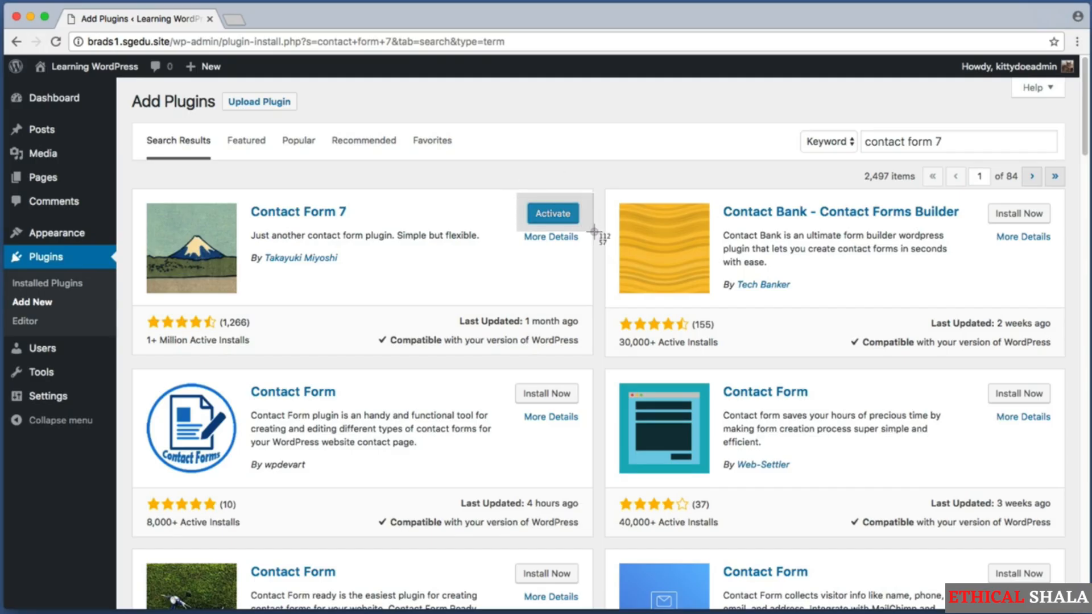
left_click(552, 213)
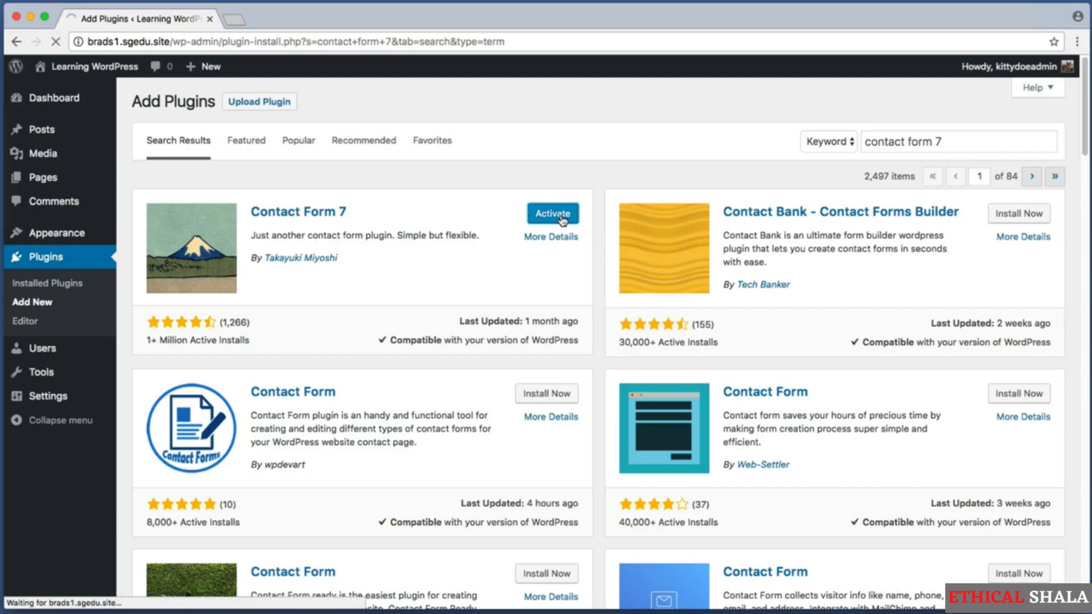
key("super+shift+4")
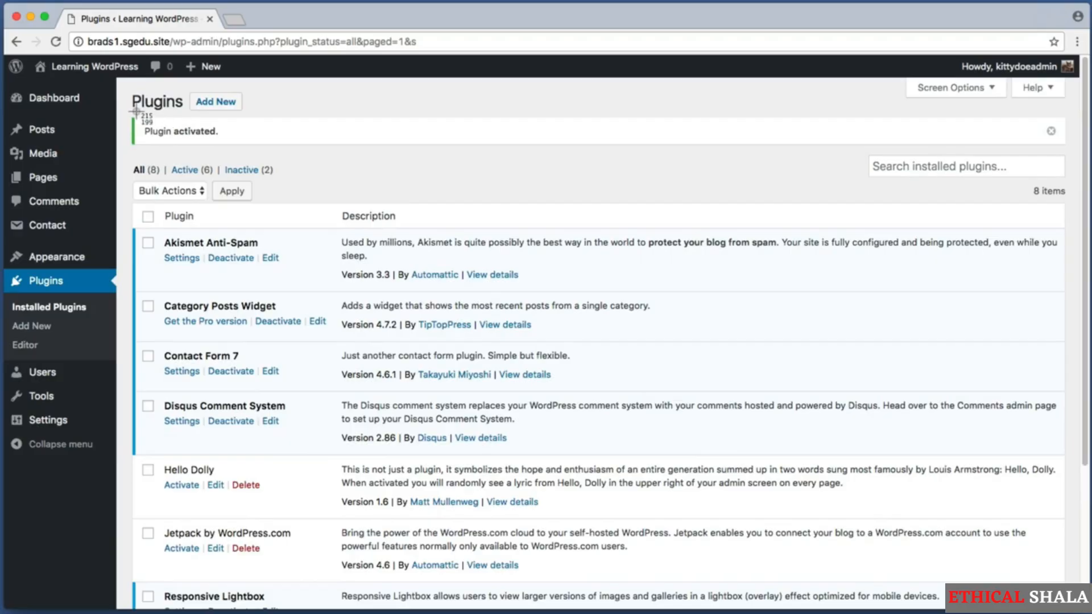
left_click_drag(137, 113, 238, 151)
key("super+shift+4")
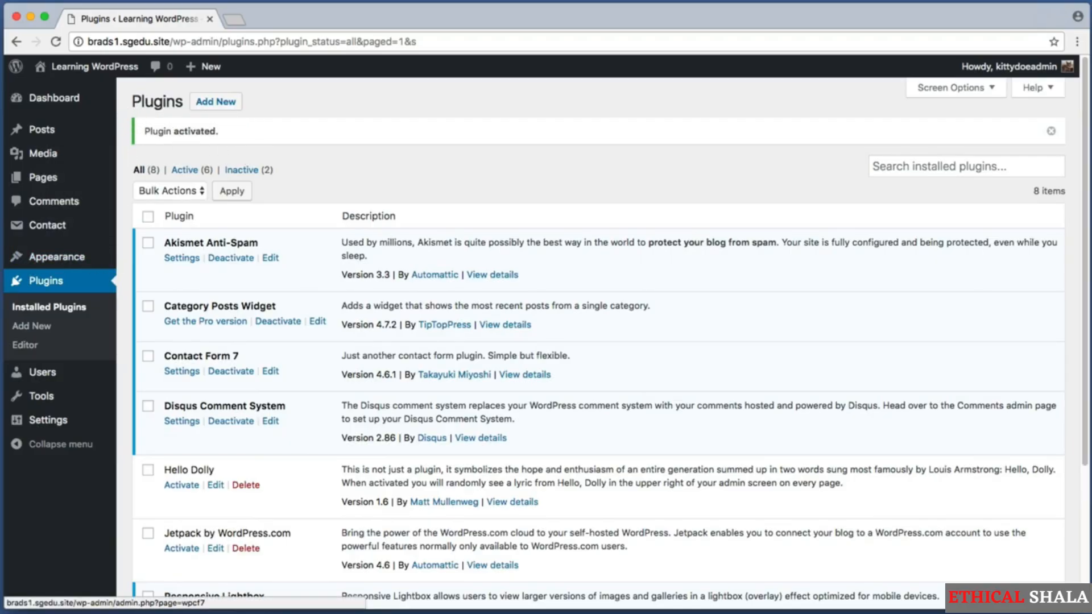
left_click_drag(3, 211, 85, 235)
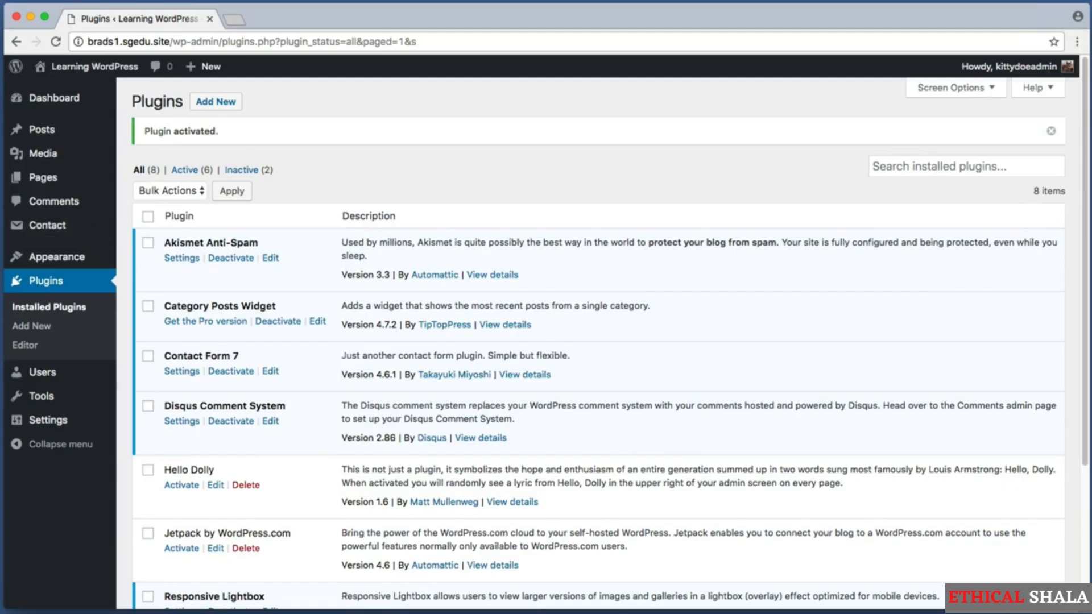
Open the Contact Form 7 forms list showing Contact form 1
left_click(77, 227)
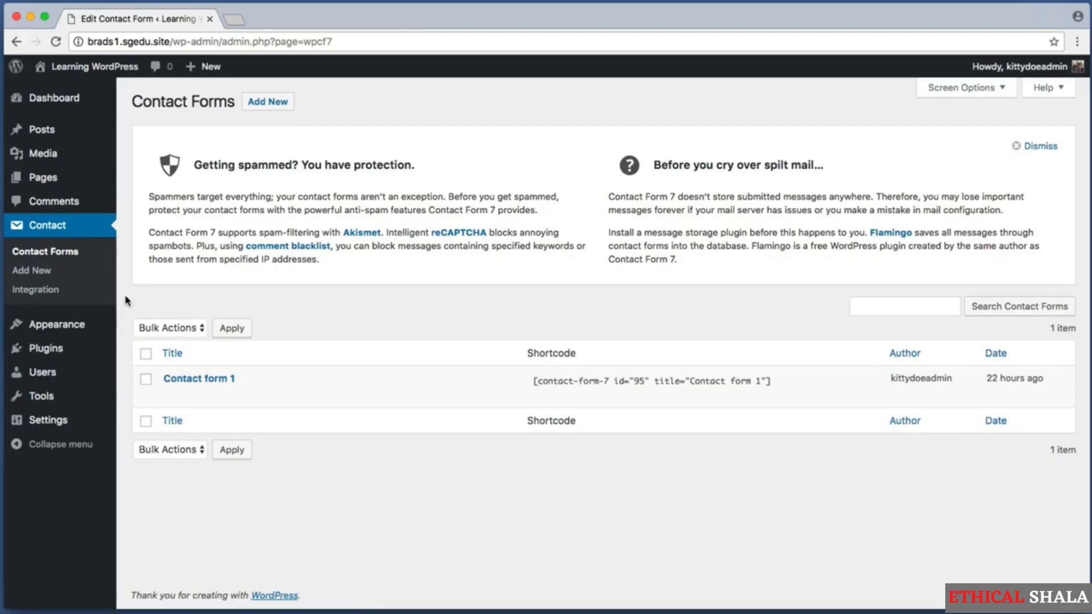
key("super+shift+4")
left_click_drag(130, 309, 884, 485)
key("super+shift+4")
left_click_drag(138, 355, 302, 413)
key("super+shift+4")
left_click_drag(132, 353, 258, 400)
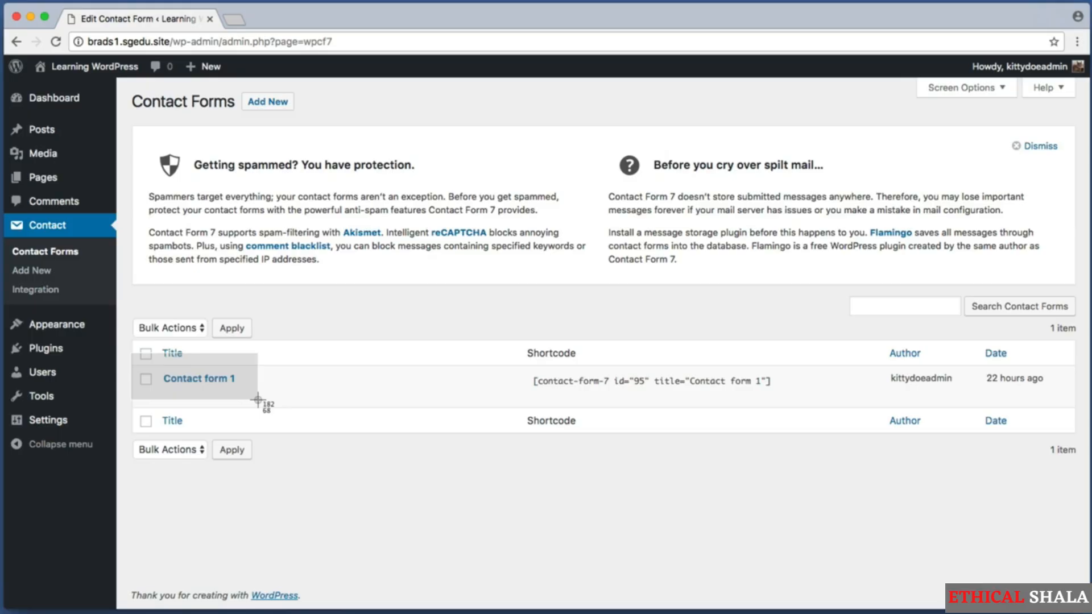
left_click_drag(258, 399, 258, 399)
left_click_drag(258, 399, 258, 400)
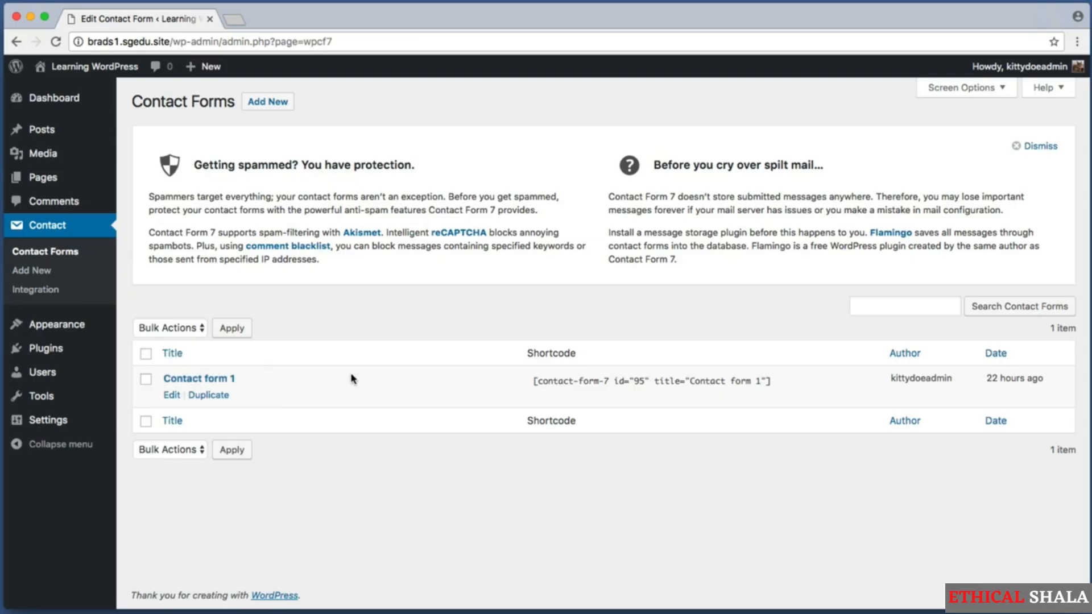
key("super+shift+4")
left_click_drag(160, 368, 280, 388)
key("super+shift+4")
left_click_drag(524, 371, 751, 391)
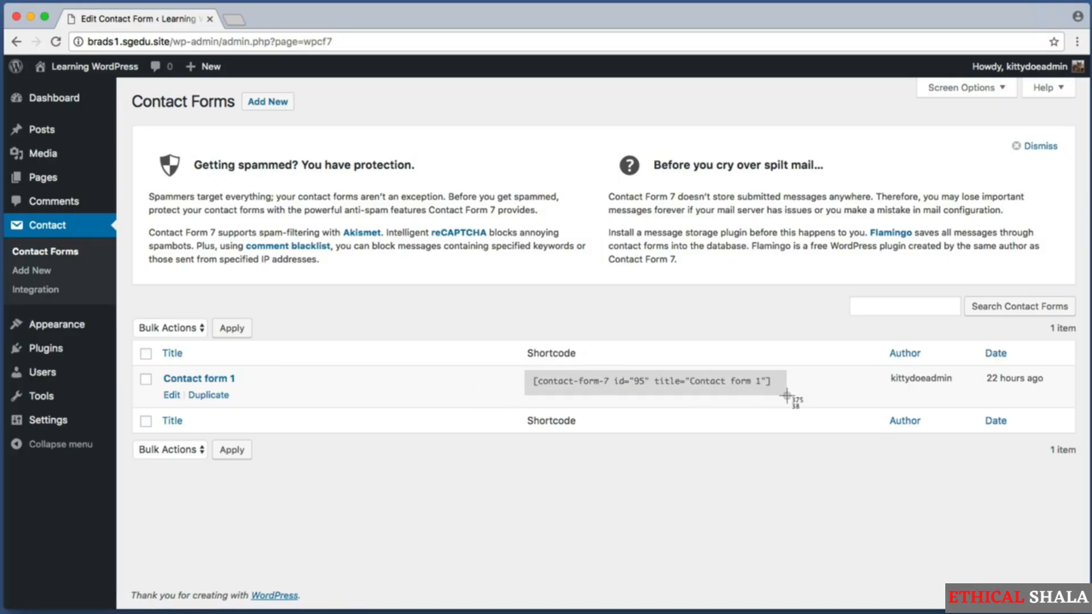
mouse_move(787, 397)
left_mouse_down()
mouse_move(705, 392)
mouse_move(775, 410)
mouse_move(727, 394)
mouse_move(826, 390)
mouse_move(784, 395)
left_mouse_up()
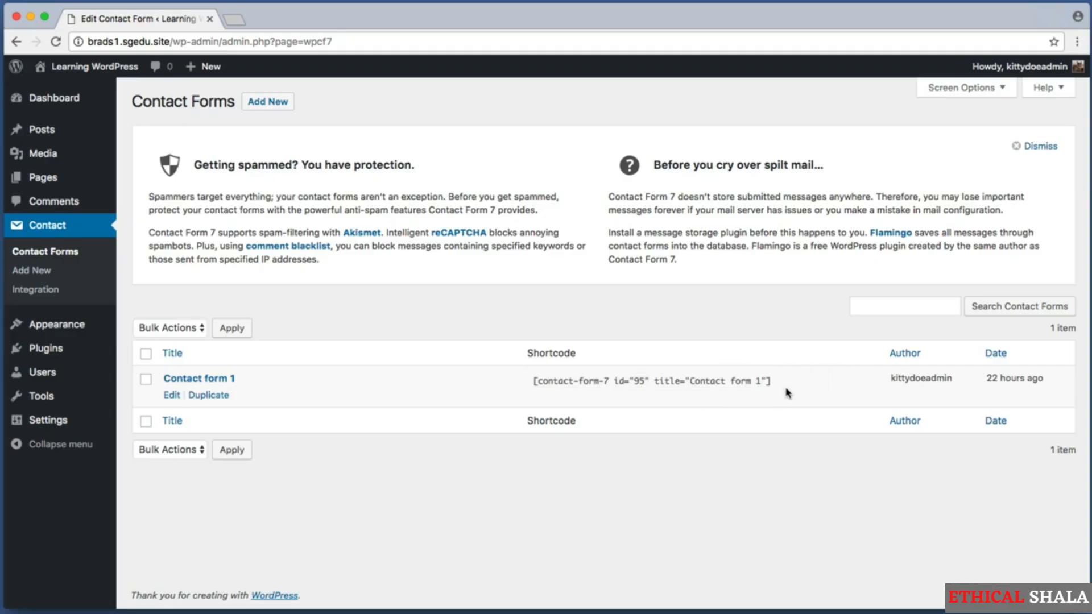
key("super+shift+4")
left_click_drag(518, 342, 789, 396)
key("super+shift+4")
left_click_drag(528, 367, 797, 402)
Copy the shortcode [contact-form-7 id="95" title="Contact form 1"]
left_click_drag(534, 381, 784, 383)
key("super+c")
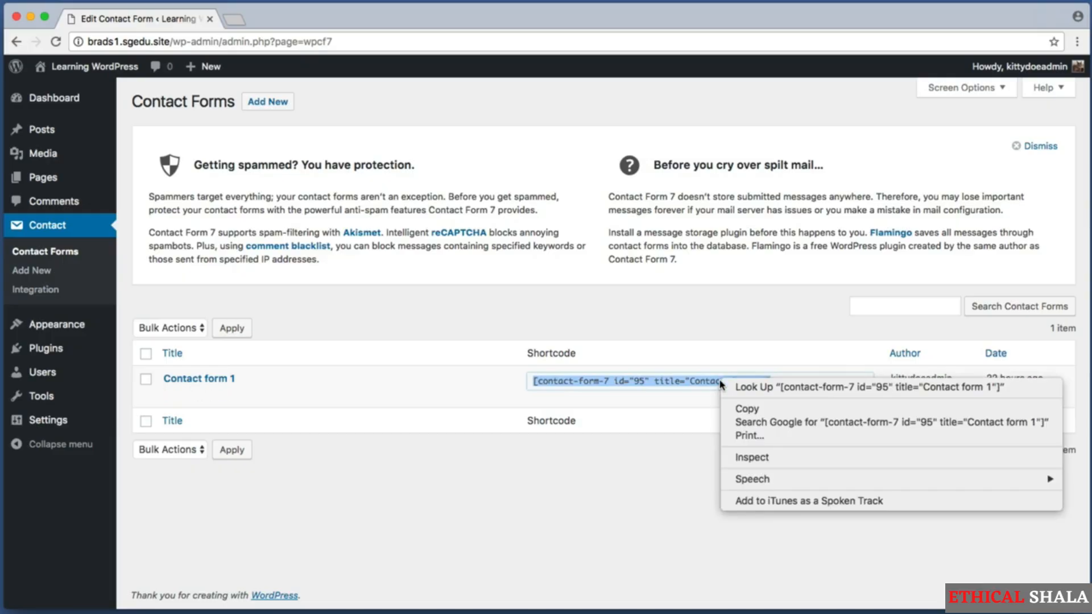
right_click(721, 381)
left_click(771, 411)
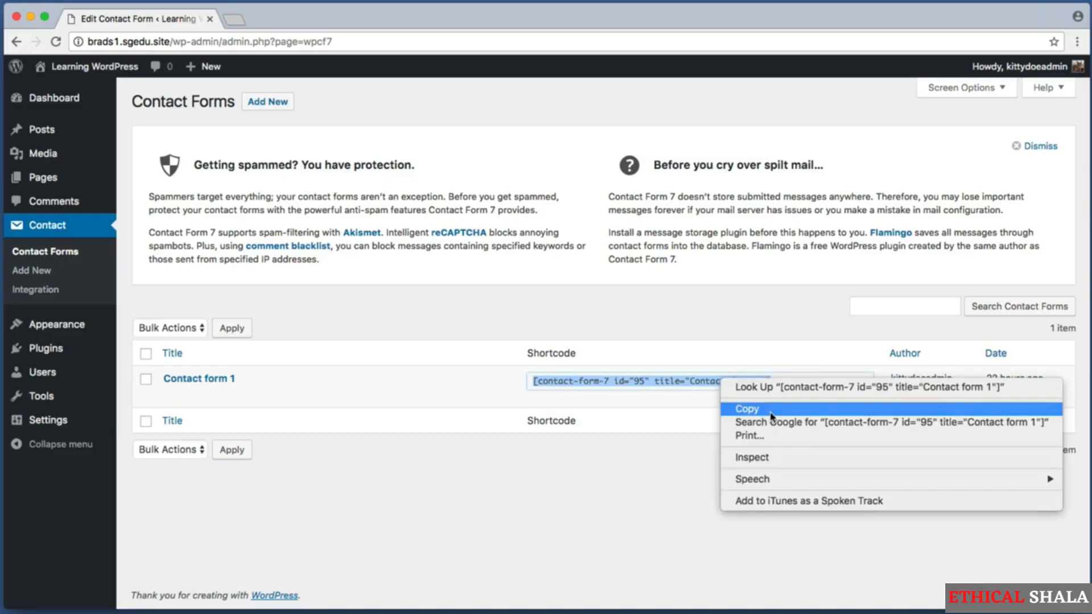
left_click(776, 455)
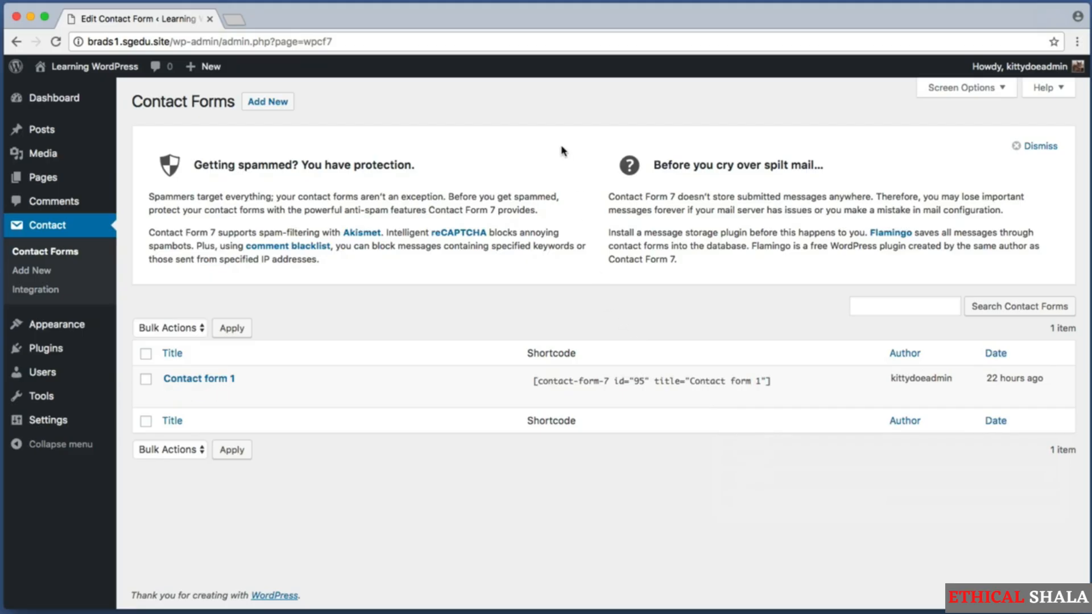
Open the Contact Us page in the editor and scroll down to the embedded map
left_click(60, 186)
key("super+shift+4")
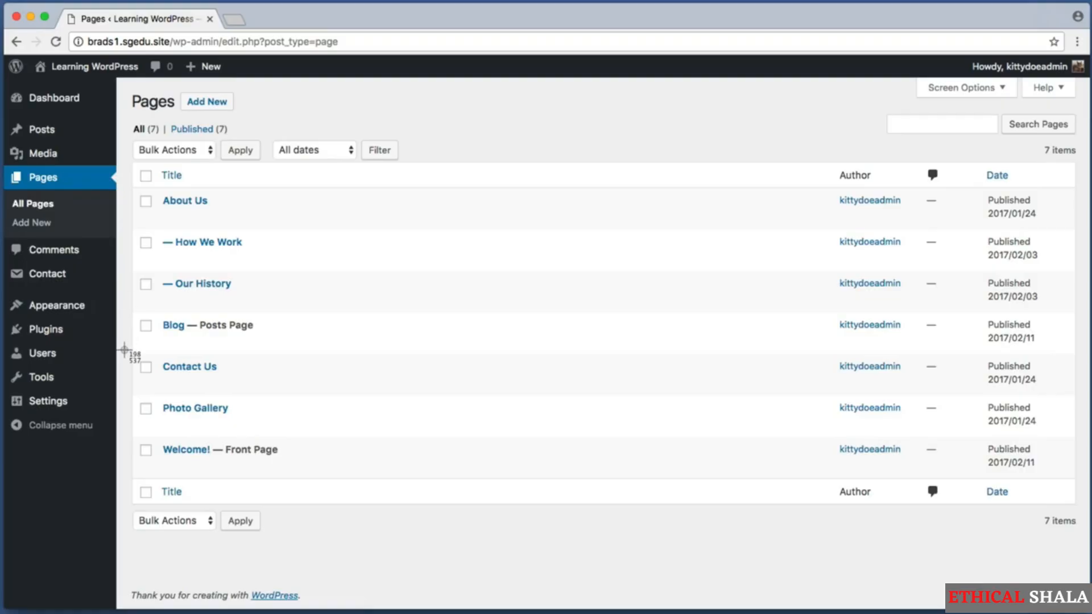
left_click_drag(135, 351, 257, 375)
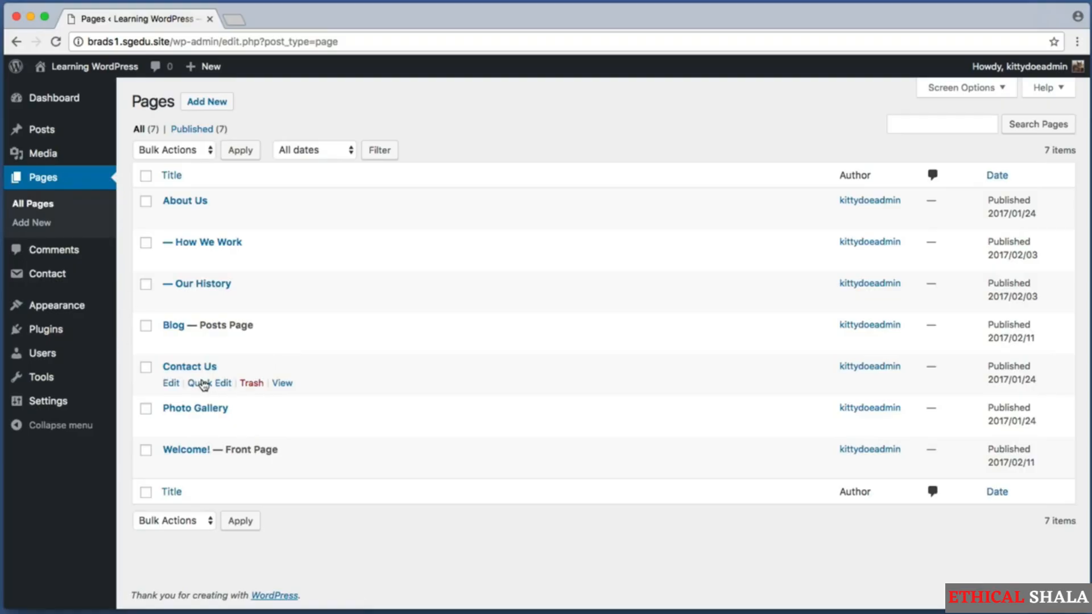
left_click(199, 368)
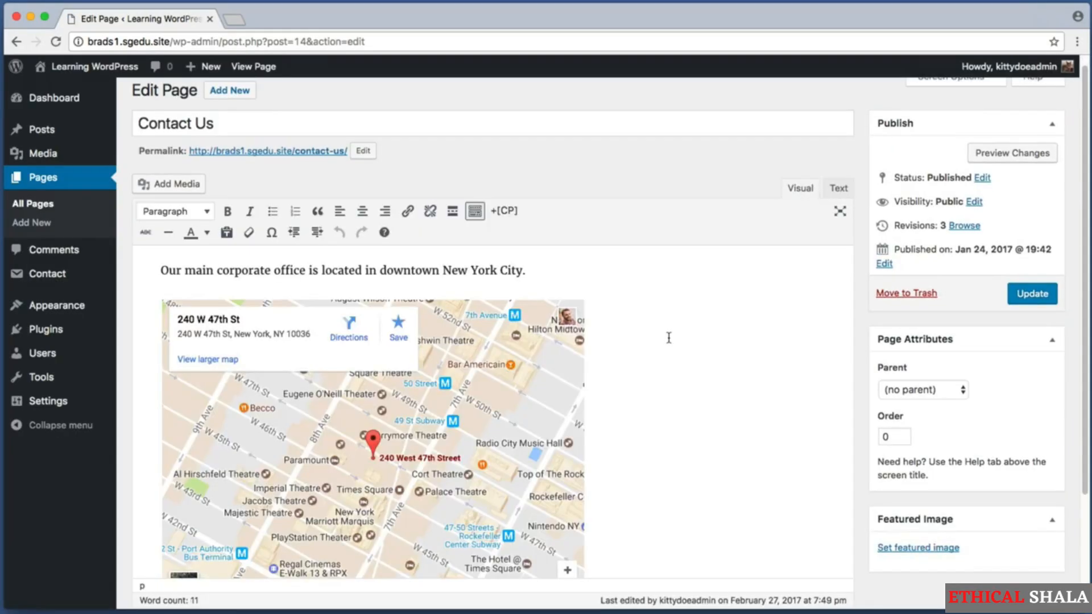
scroll(668, 338, "down", 5)
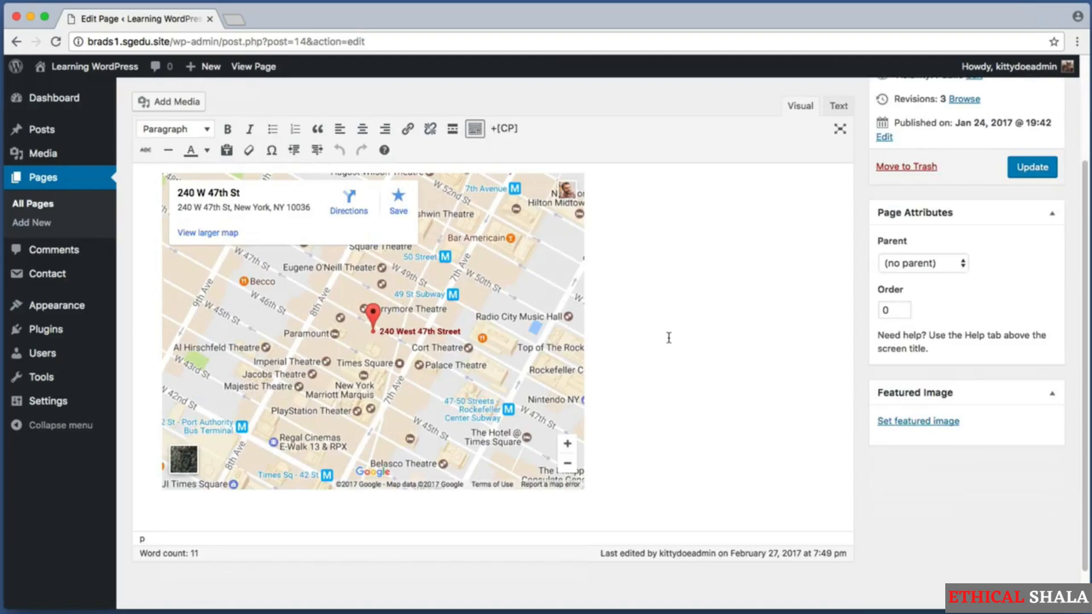
key("super+shift+4")
left_click_drag(603, 510, 111, 339)
Paste the Contact form 1 shortcode into a new paragraph below the map
key("Return")
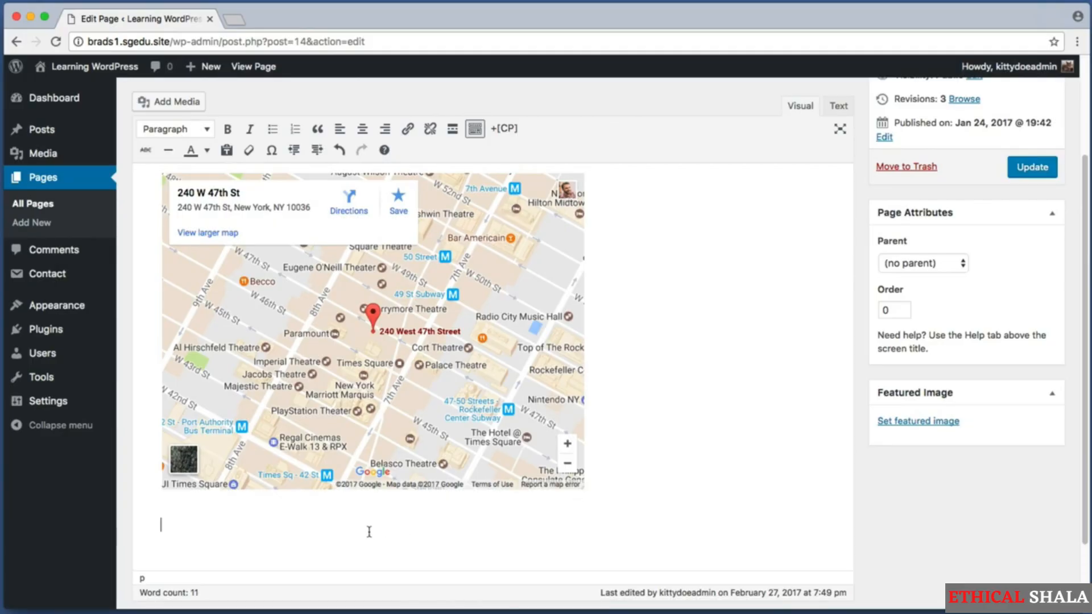
right_click(187, 531)
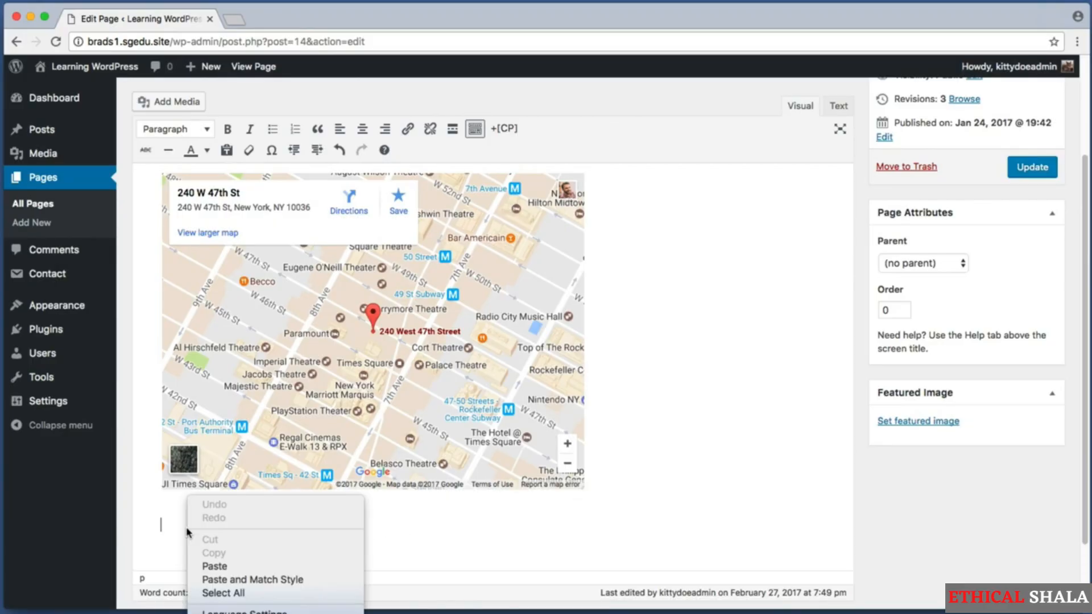
left_click(215, 566)
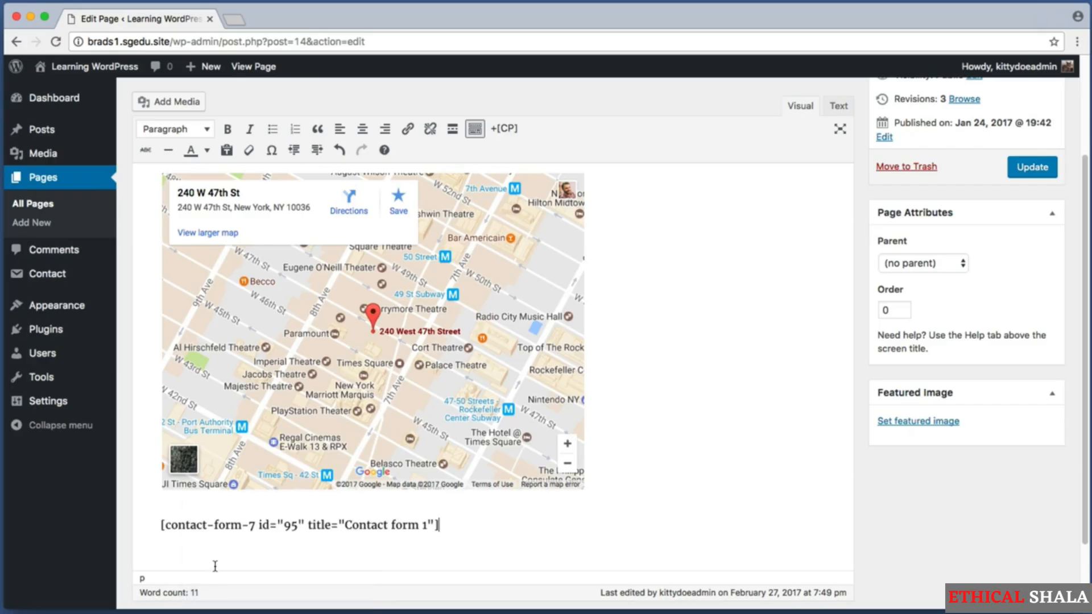
mouse_move(453, 525)
left_mouse_down()
mouse_move(160, 525)
mouse_move(453, 526)
left_mouse_up()
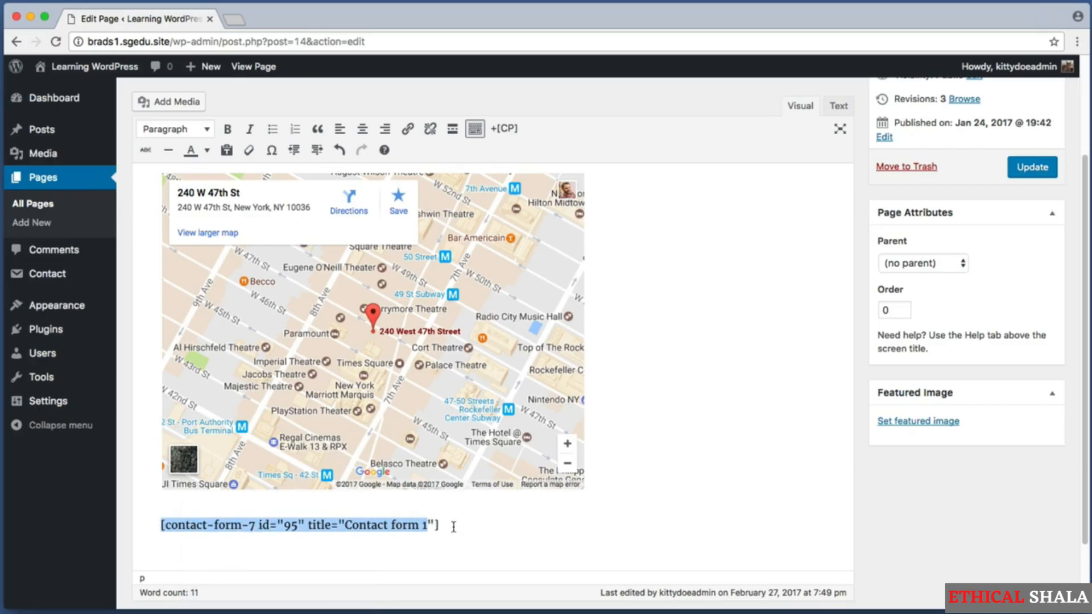
left_click(495, 529)
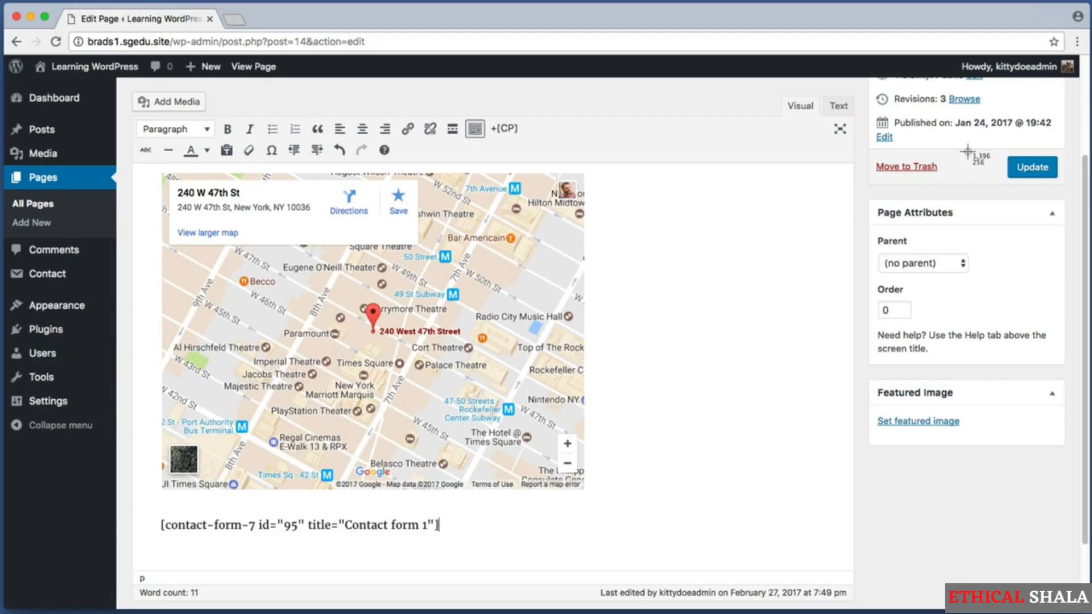
Update the Contact Us page to save the shortcode
key("super+shift+4")
left_click_drag(999, 142, 1073, 188)
left_click(1048, 176)
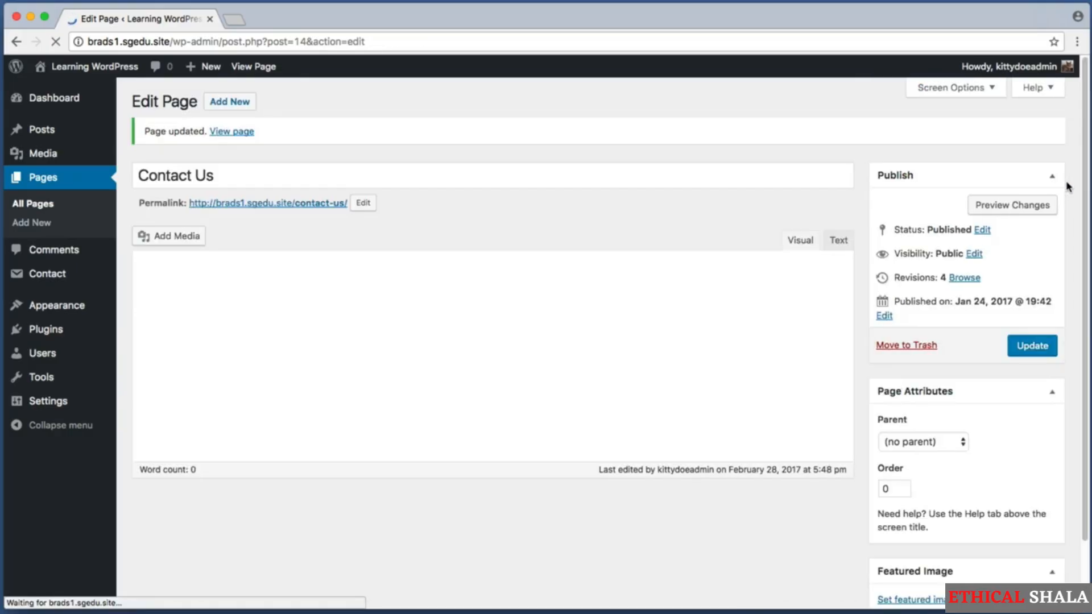
key("super+shift+4")
left_click_drag(126, 115, 291, 161)
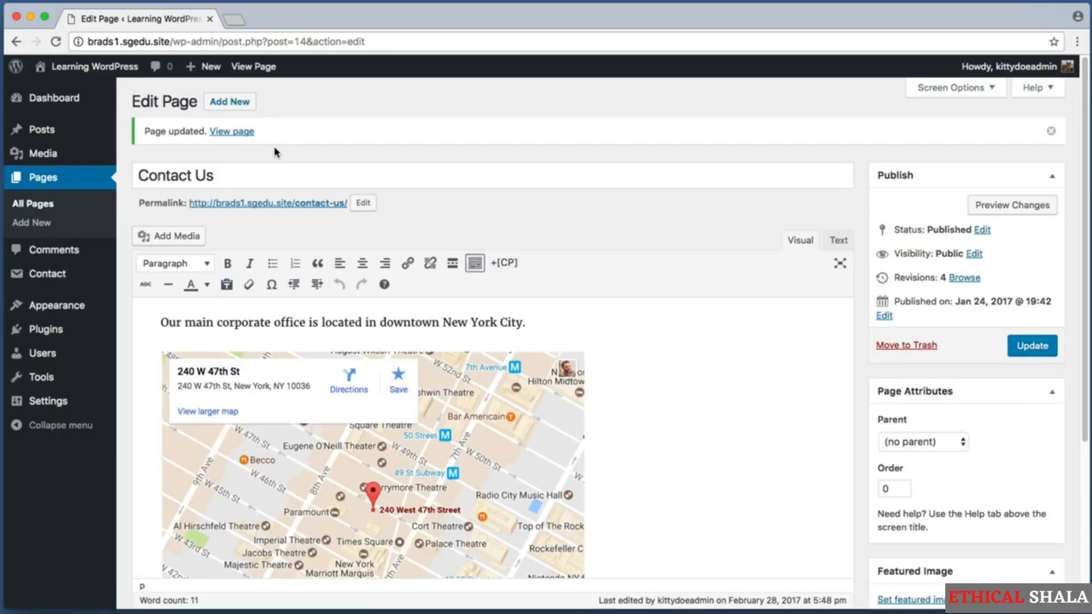
View the live Contact Us page and scroll down to its contact form
left_click(240, 132, "super")
left_click(293, 19)
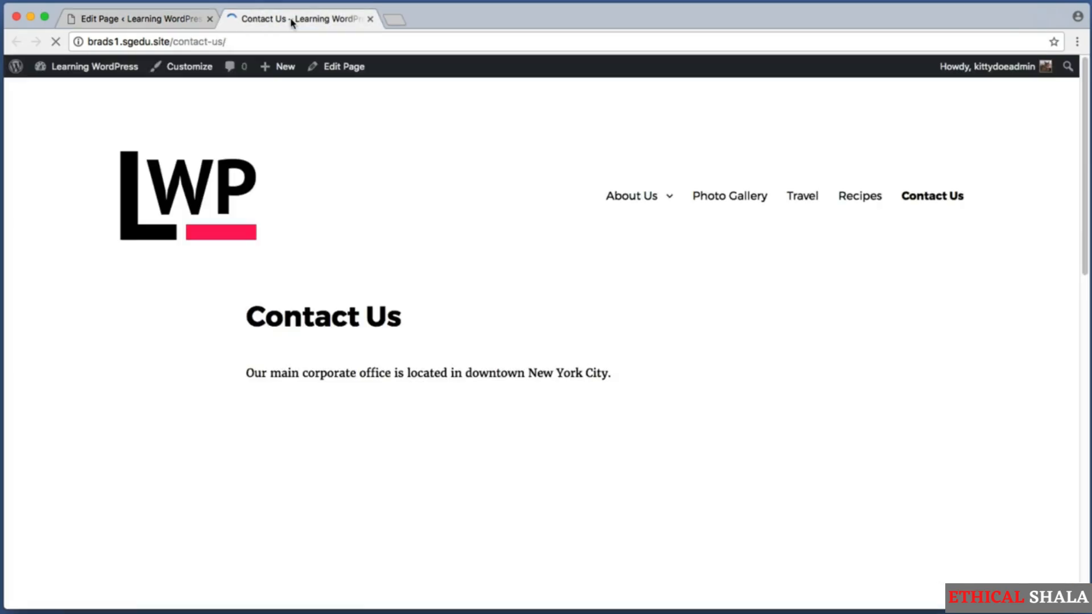
scroll(1083, 178, "down", 7)
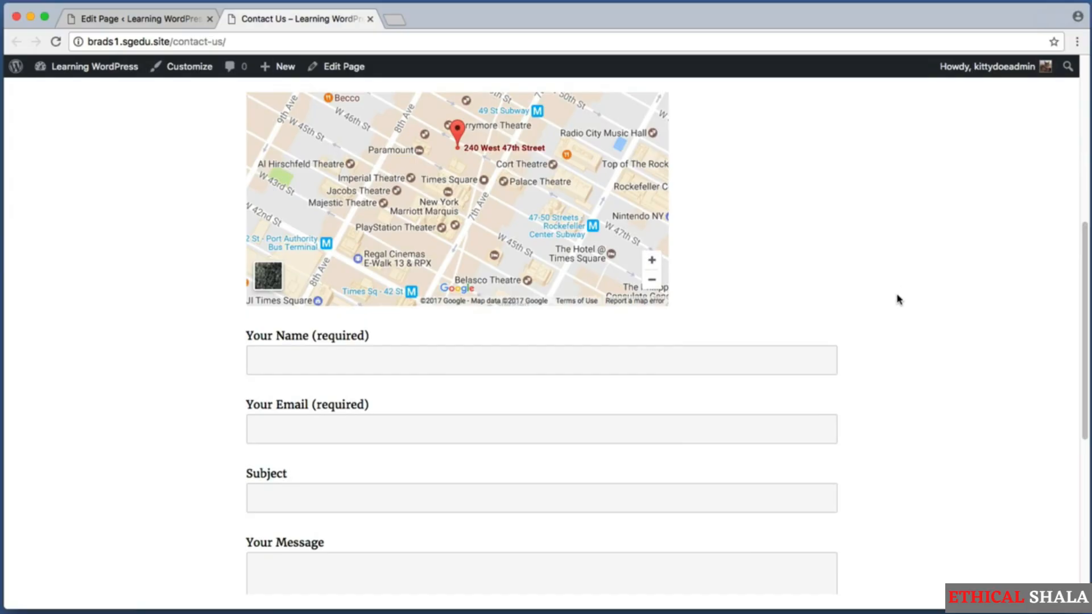
key("super+shift+4")
left_click_drag(223, 322, 914, 568)
Enter a test sender name and e-mail address in the form
left_click(311, 357)
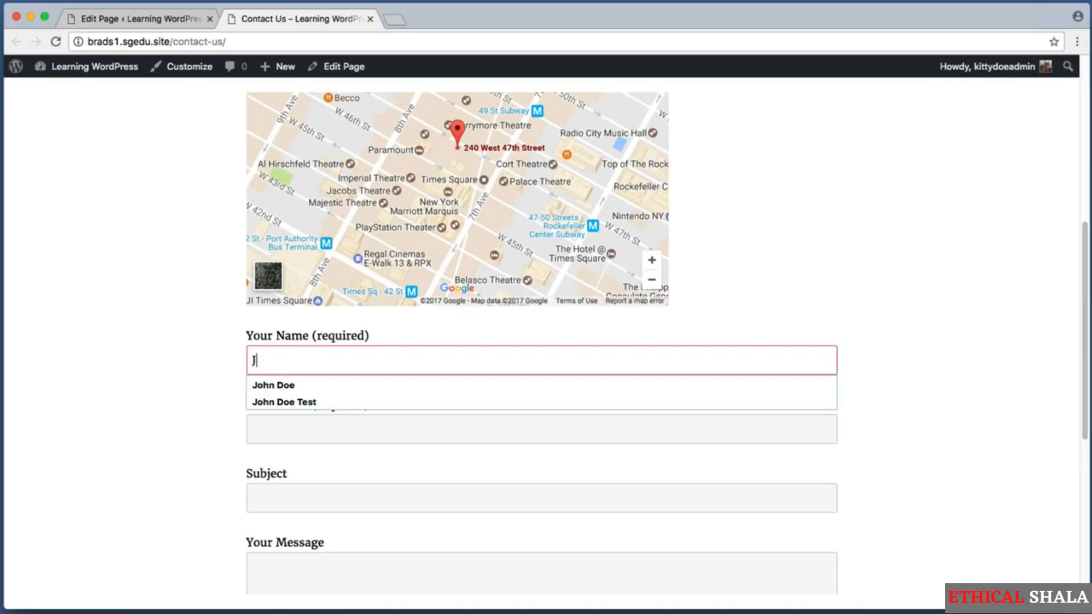
type("John Doe")
left_click(286, 431)
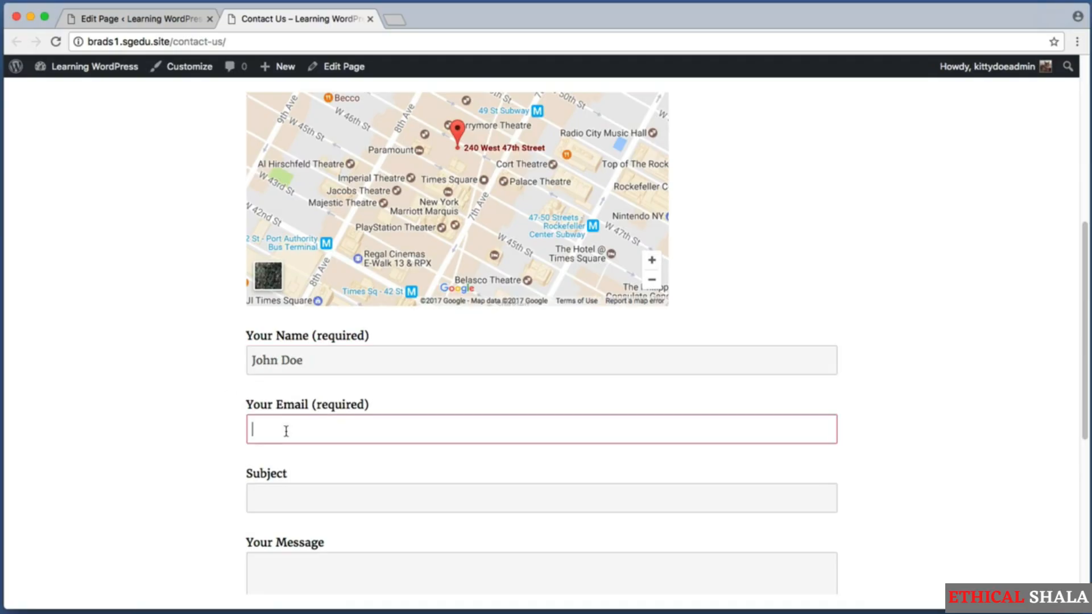
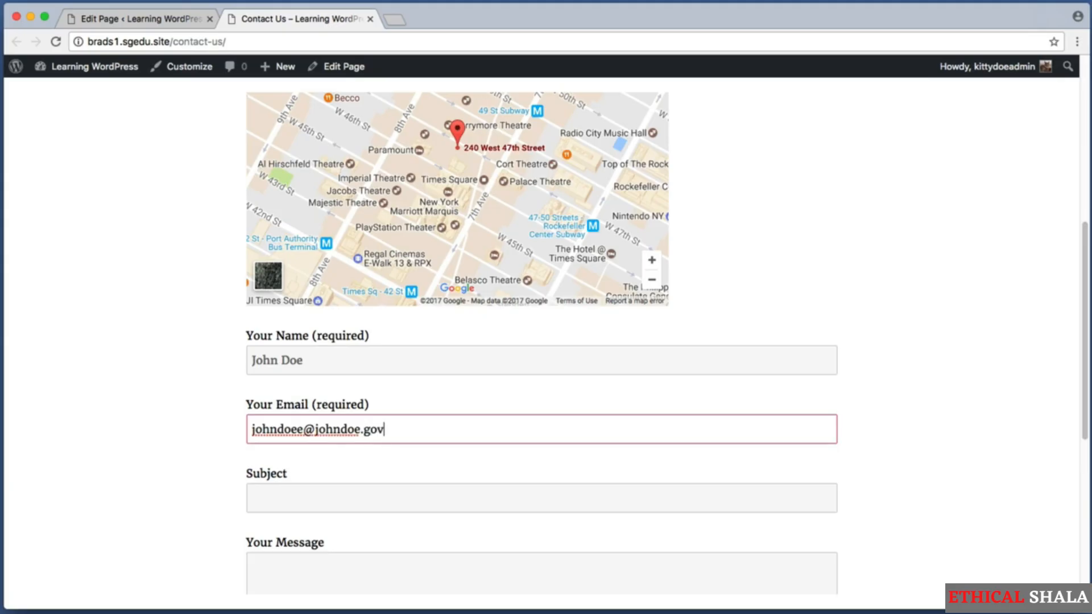
Fill the subject 'Hello - I'd like to work with yo' and message 'Hello, can I hire you? Lorem ipsum hello world.'
scroll(285, 431, "down", 5)
left_click(324, 351)
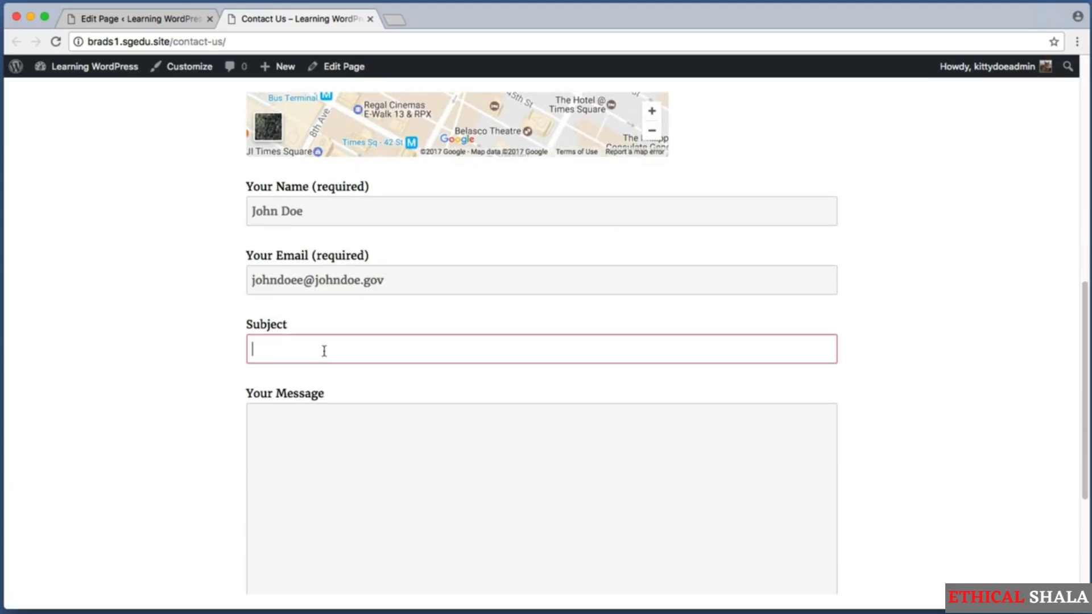
type("Hello - I'd like to work with you")
scroll(331, 356, "down", 3)
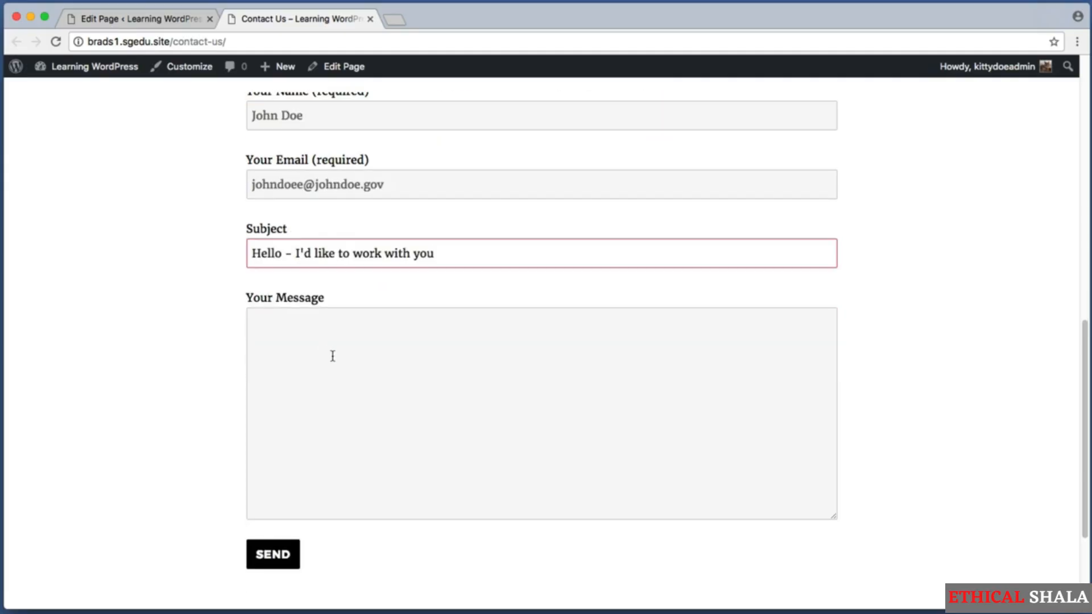
left_click(332, 356)
type("Hello")
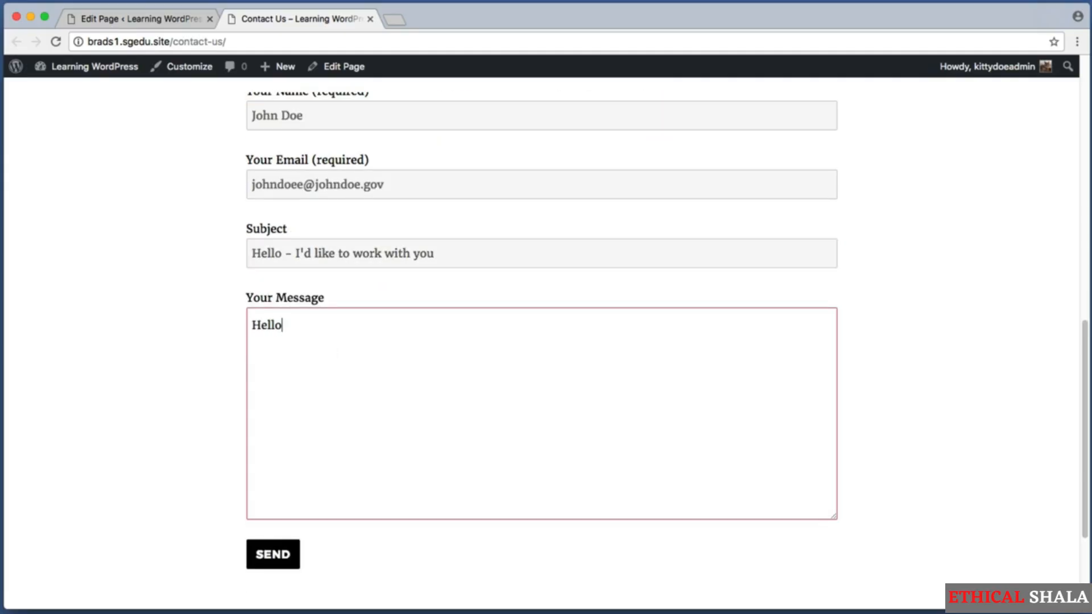
type(", can I hire you")
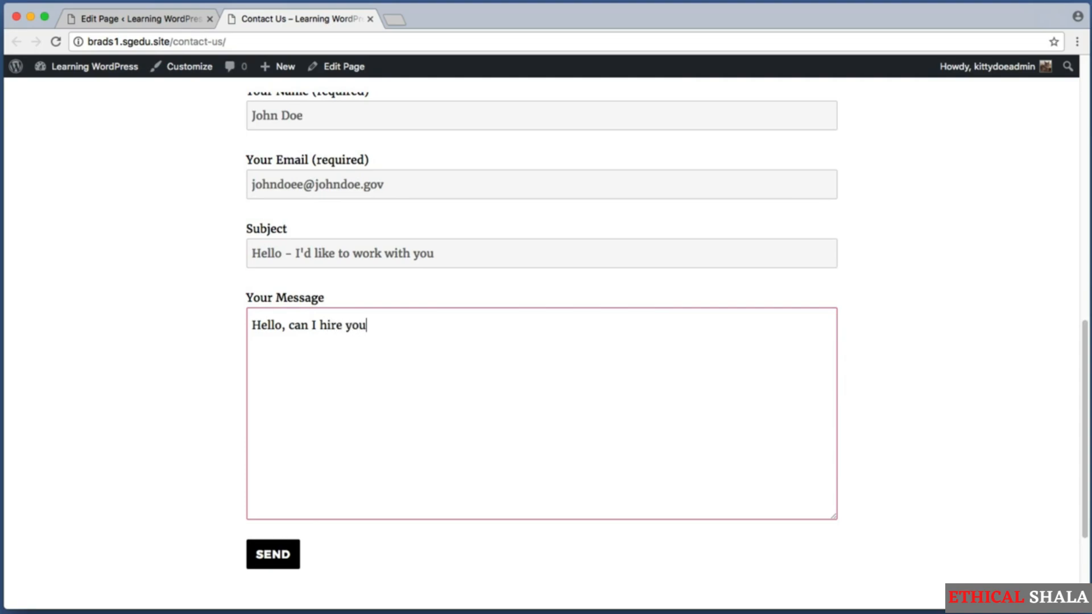
type("? Lorem ipsum he")
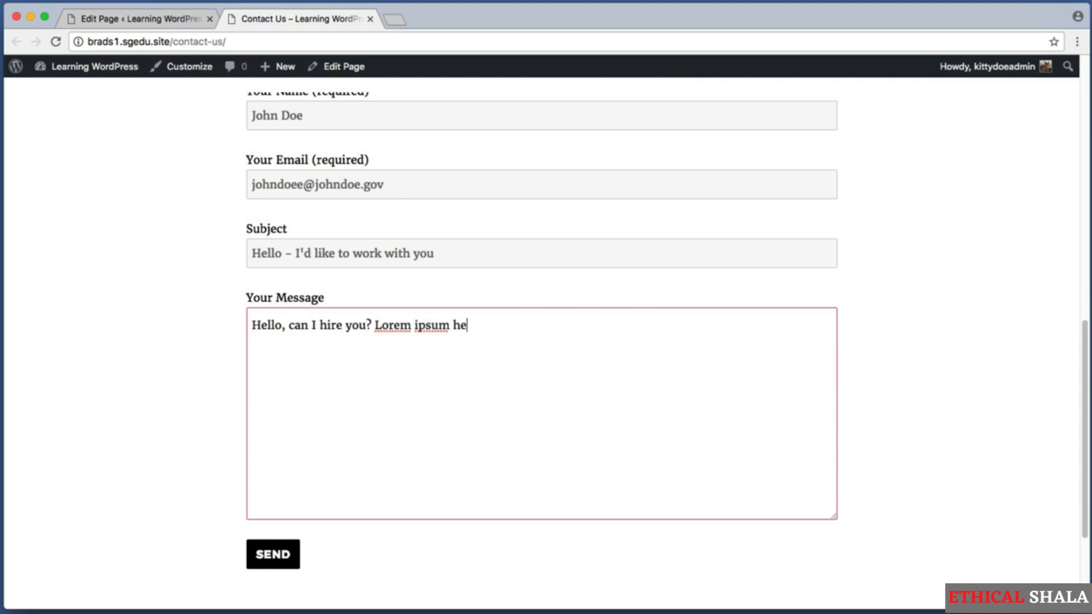
type("llo world.")
Capture the filled-in form and scroll down to the Send button
scroll(548, 244, "down", 2)
key("super+shift+4")
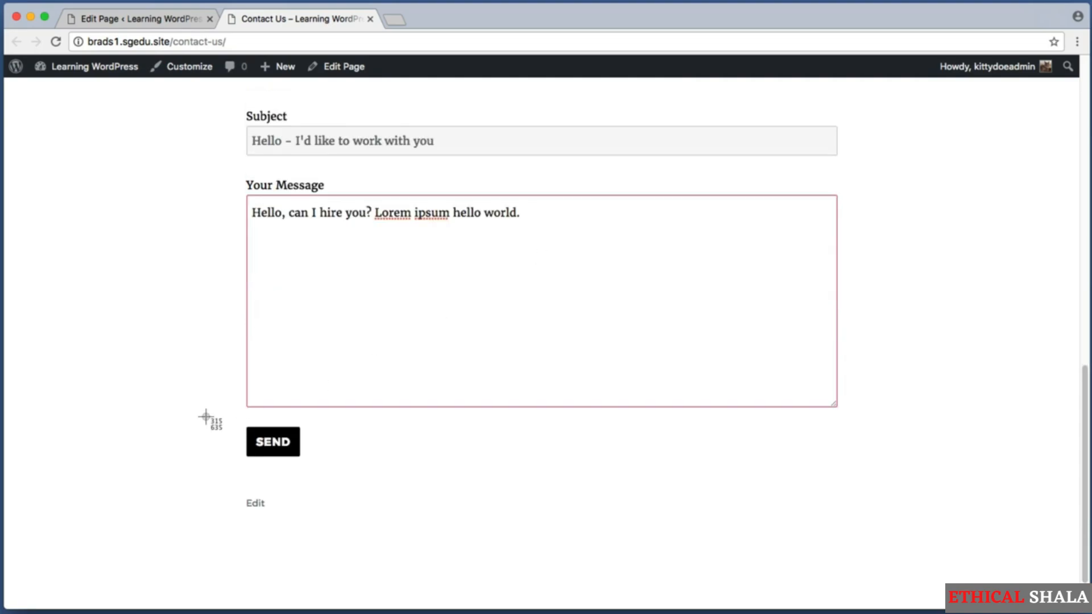
left_click_drag(207, 417, 334, 469)
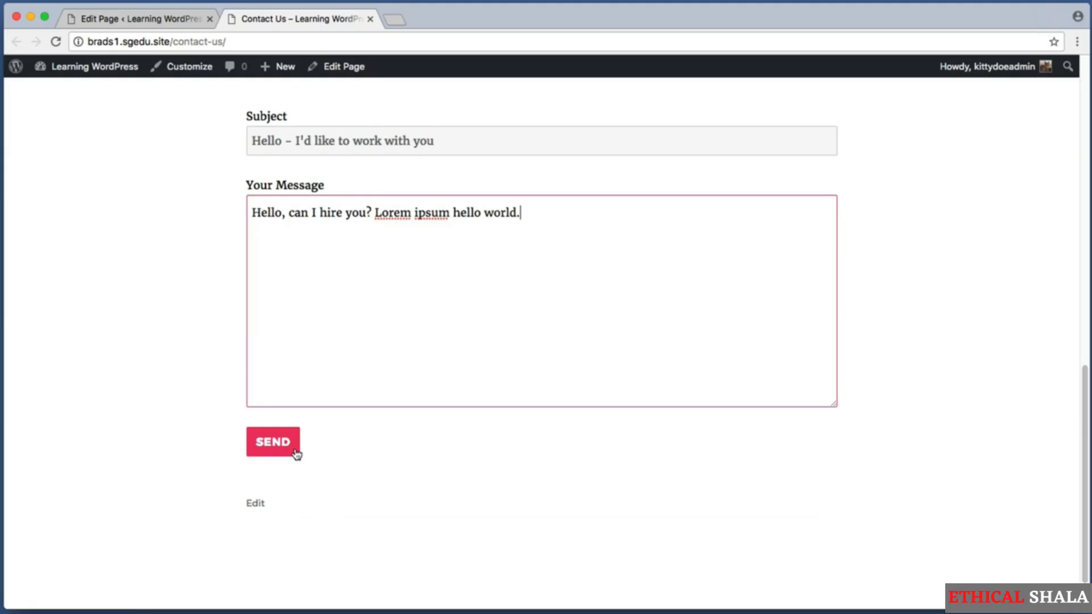
scroll(296, 454, "up", 3)
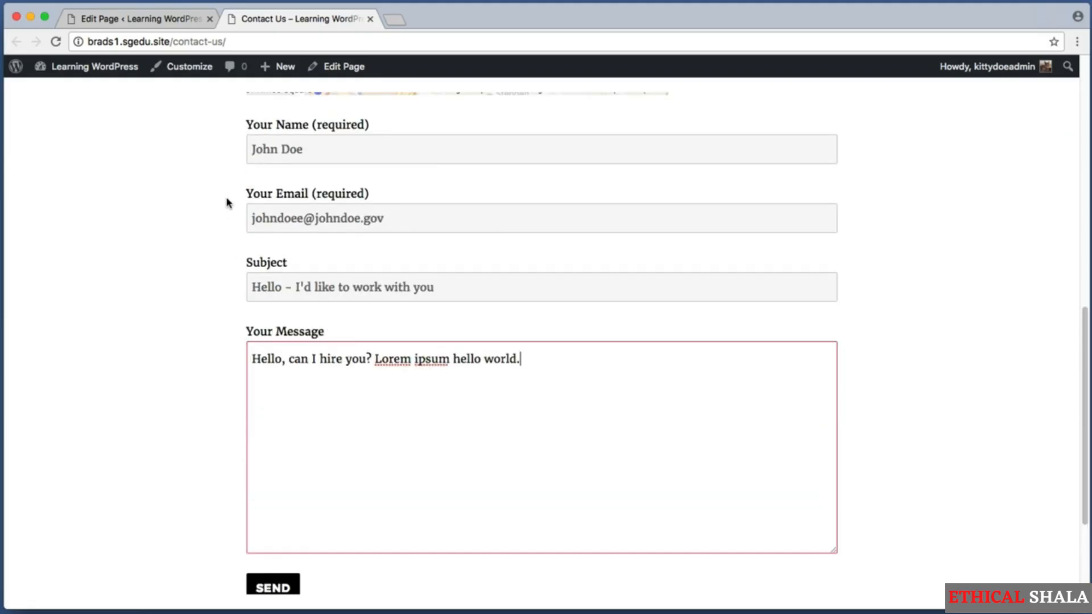
key("super+shift+4")
left_click_drag(204, 124, 657, 496)
scroll(324, 451, "down", 3)
scroll(250, 431, "down", 1)
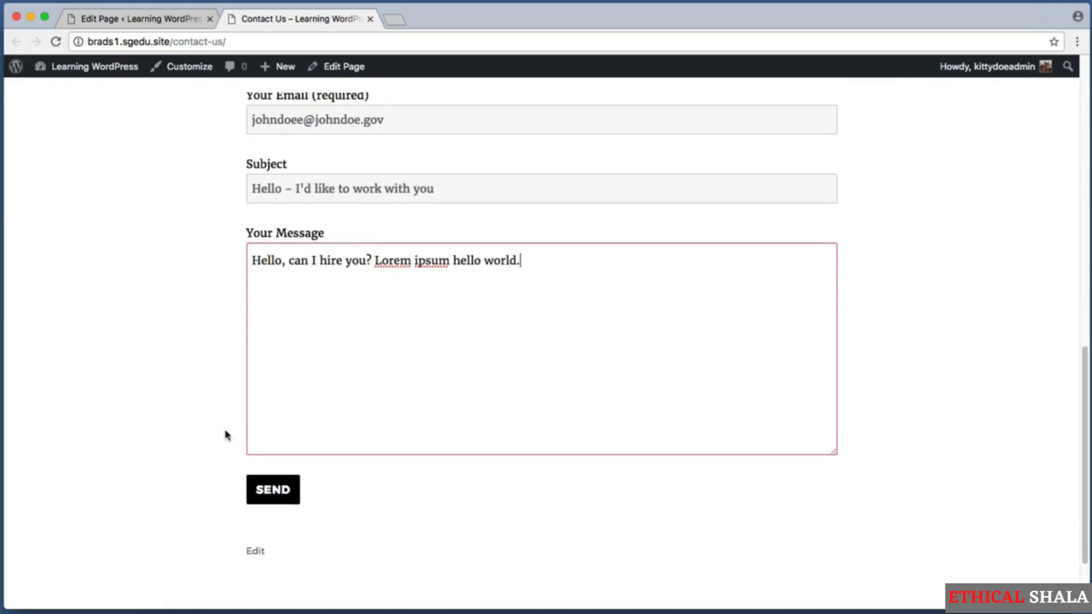
Send the test message and capture the thank-you confirmation and the cleared form
left_click(276, 487)
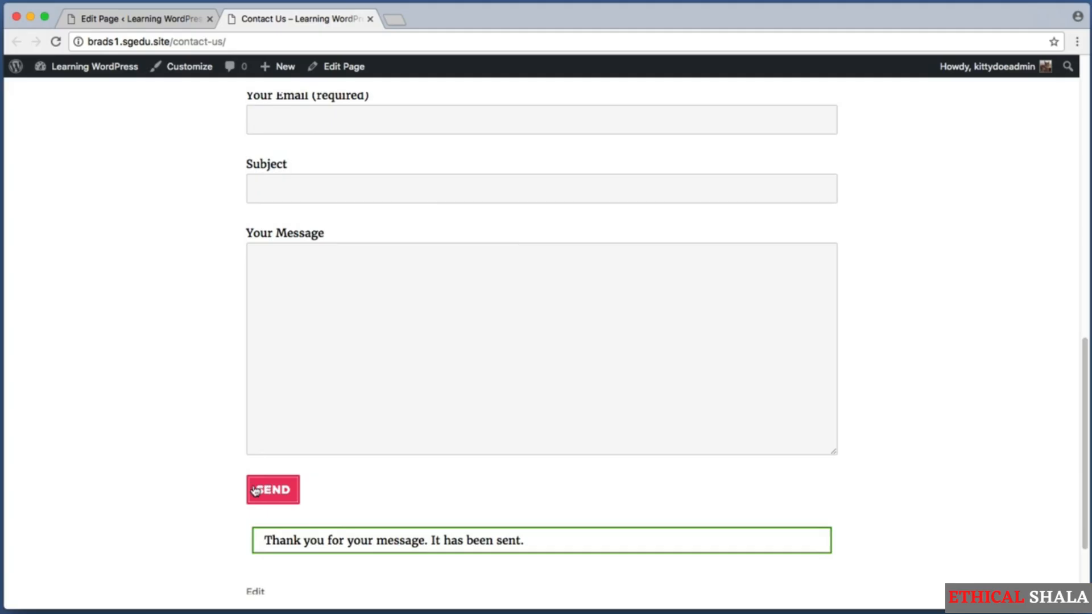
key("super+shift+4")
left_click_drag(272, 525, 575, 553)
key("super+shift+4")
left_click_drag(208, 97, 838, 453)
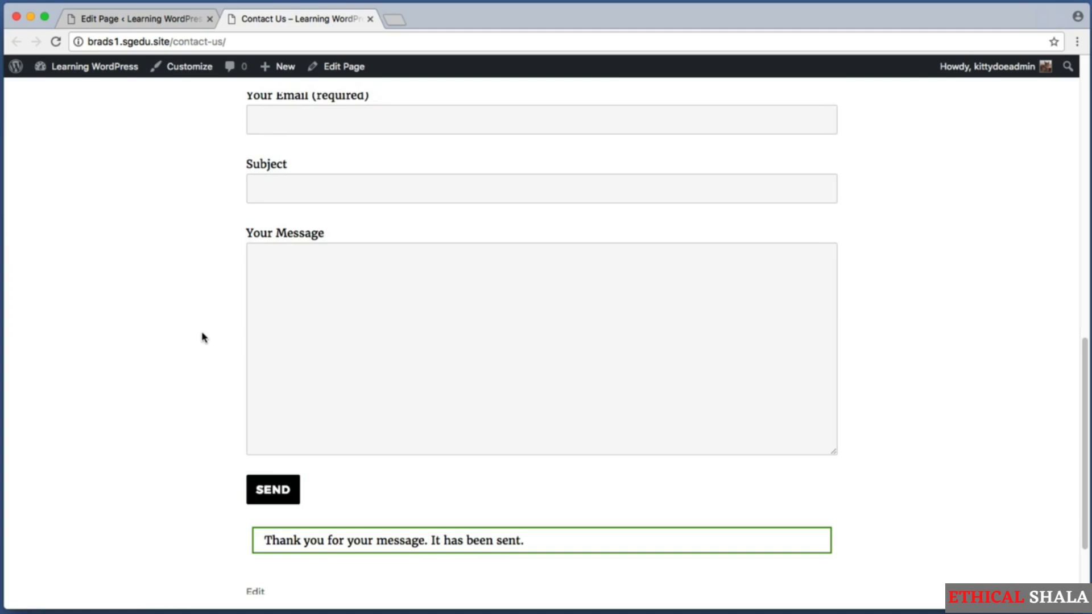
Scroll back up the live page to review the emptied contact form fields
scroll(203, 335, "up", 3)
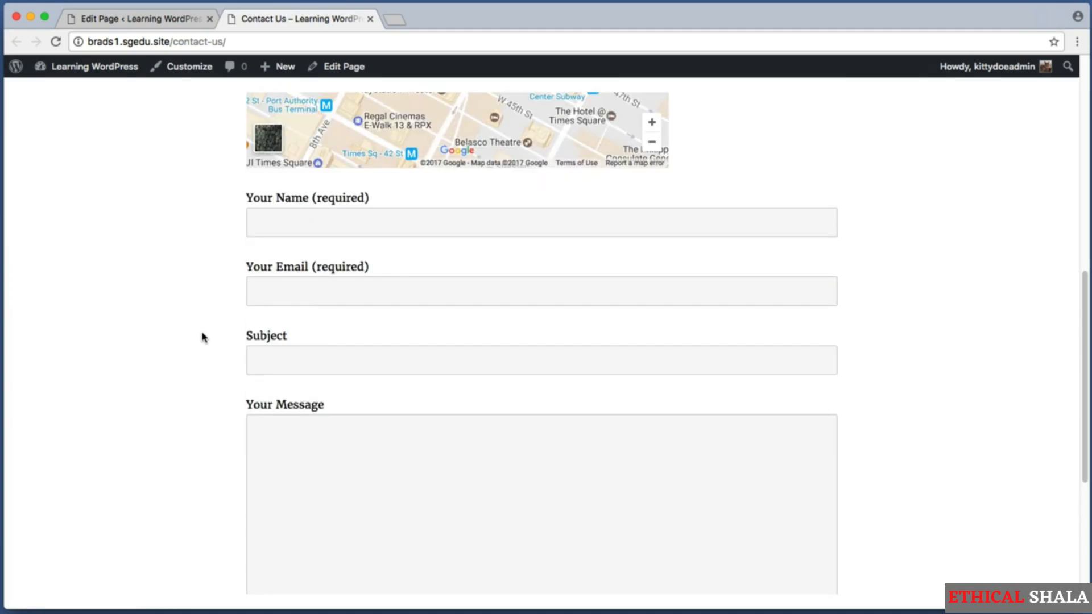
scroll(201, 338, "up", 9)
left_click_drag(244, 295, 487, 346)
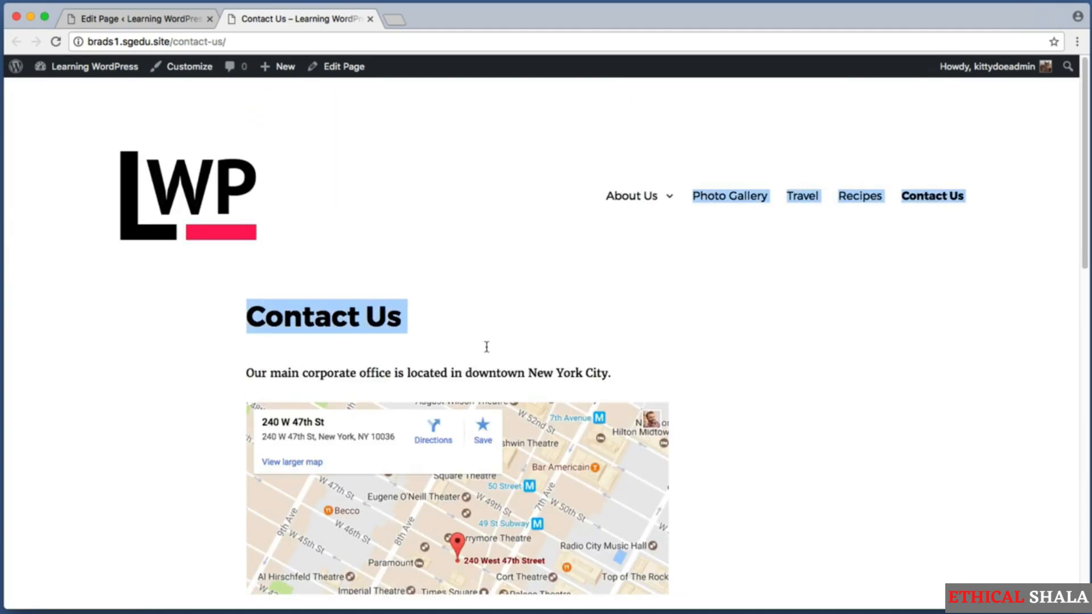
left_click(484, 349)
scroll(126, 374, "down", 8)
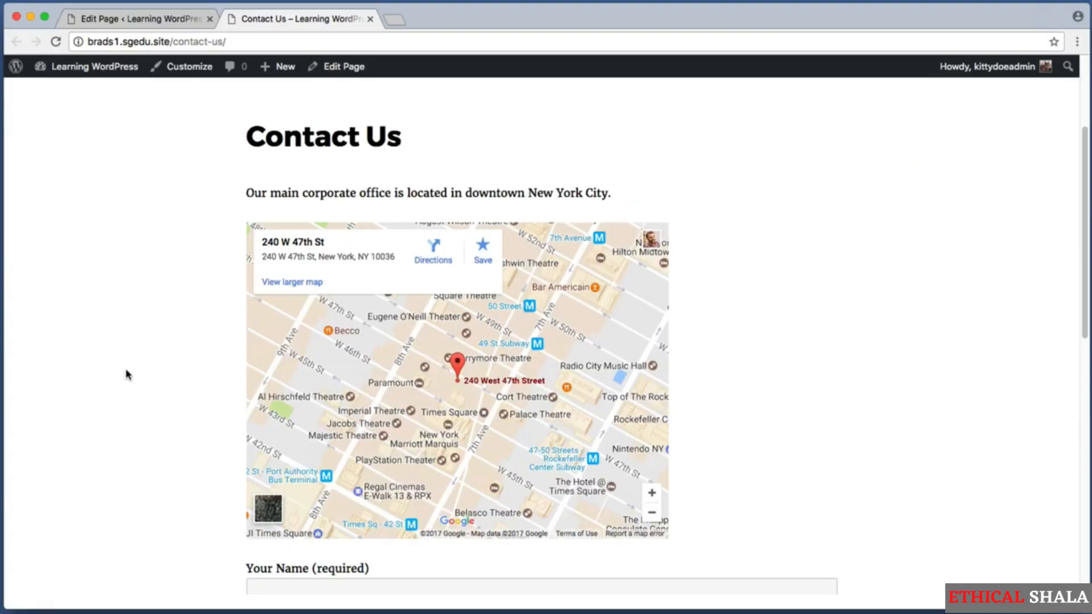
key("super+shift+4")
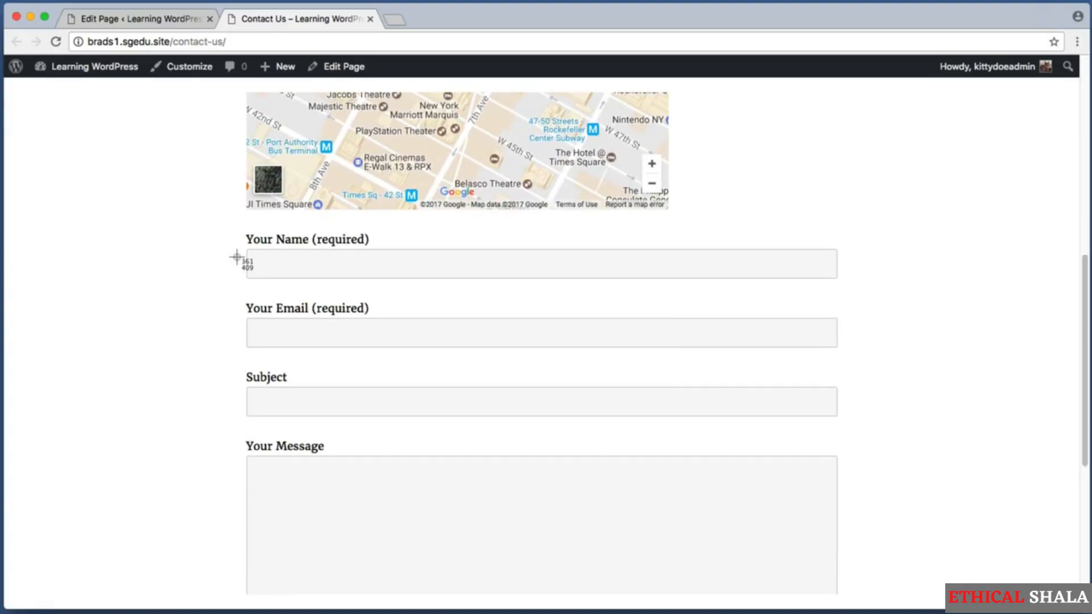
left_click_drag(227, 234, 892, 568)
Inspect the empty form from Name to Message, focusing on the Your Name field
scroll(879, 529, "down", 2)
key("super+shift+4")
left_click_drag(217, 162, 916, 482)
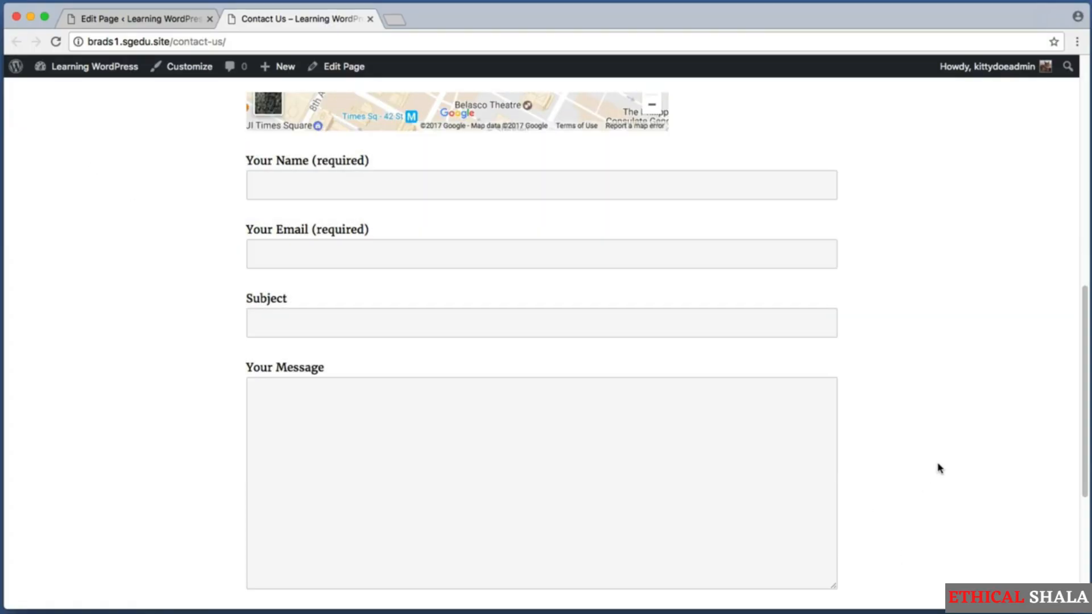
key("super+shift+4")
left_click_drag(234, 152, 403, 168)
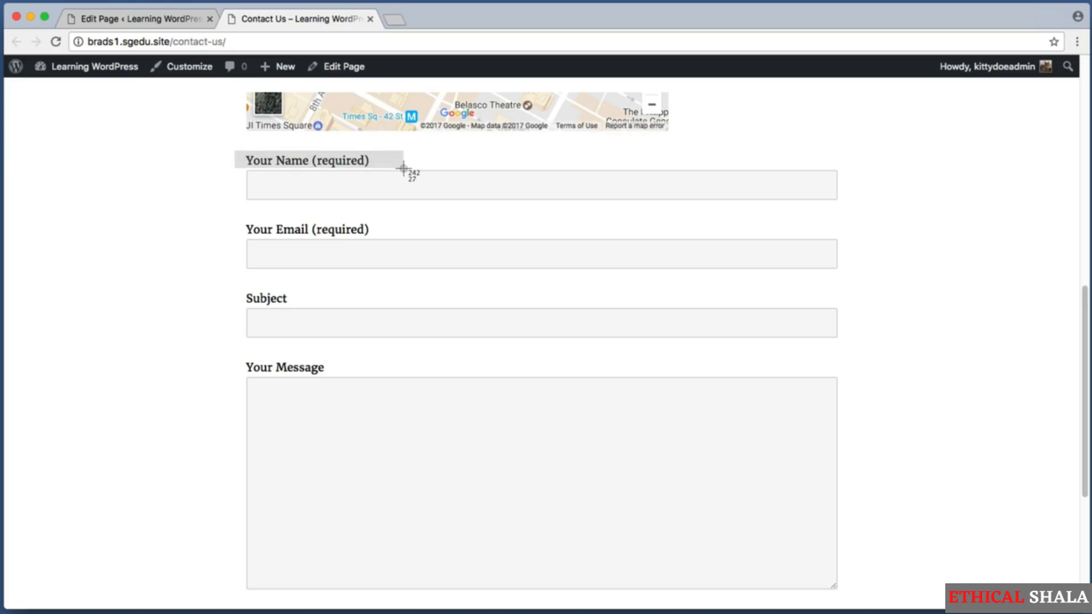
left_click_drag(403, 168, 403, 169)
left_click(363, 187)
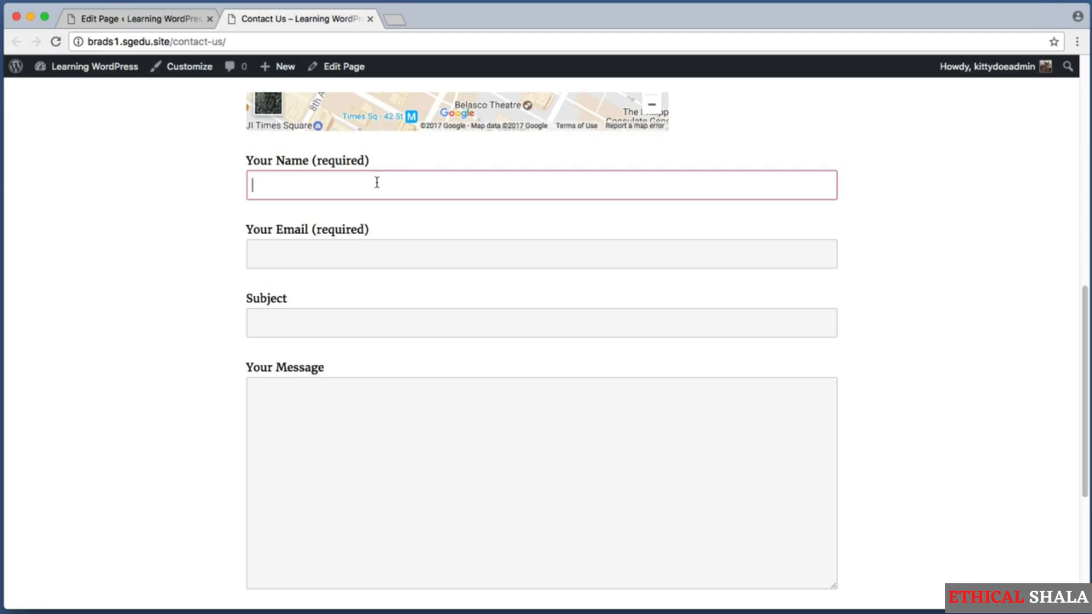
left_click(421, 166)
left_click(419, 181)
left_click(422, 165)
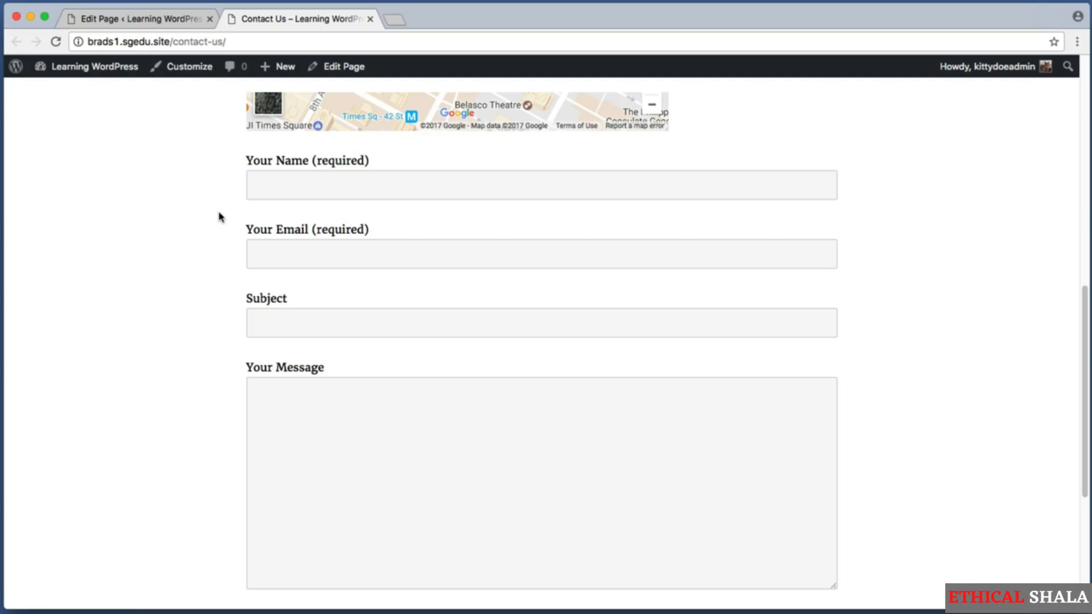
Close the live Contact Us tab and return to the admin dashboard
left_click(370, 19)
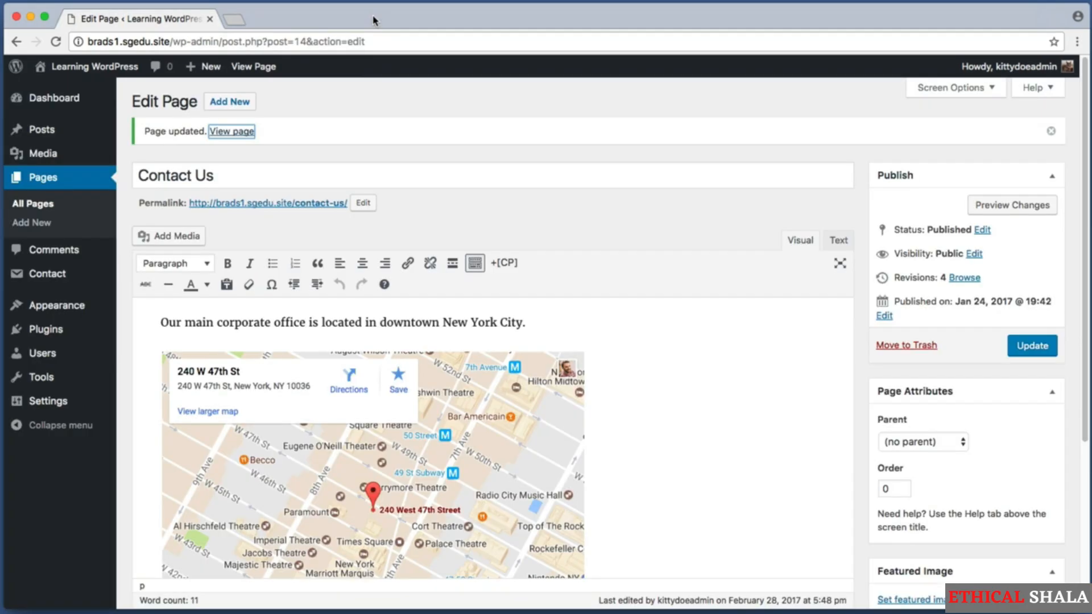
left_click(331, 94)
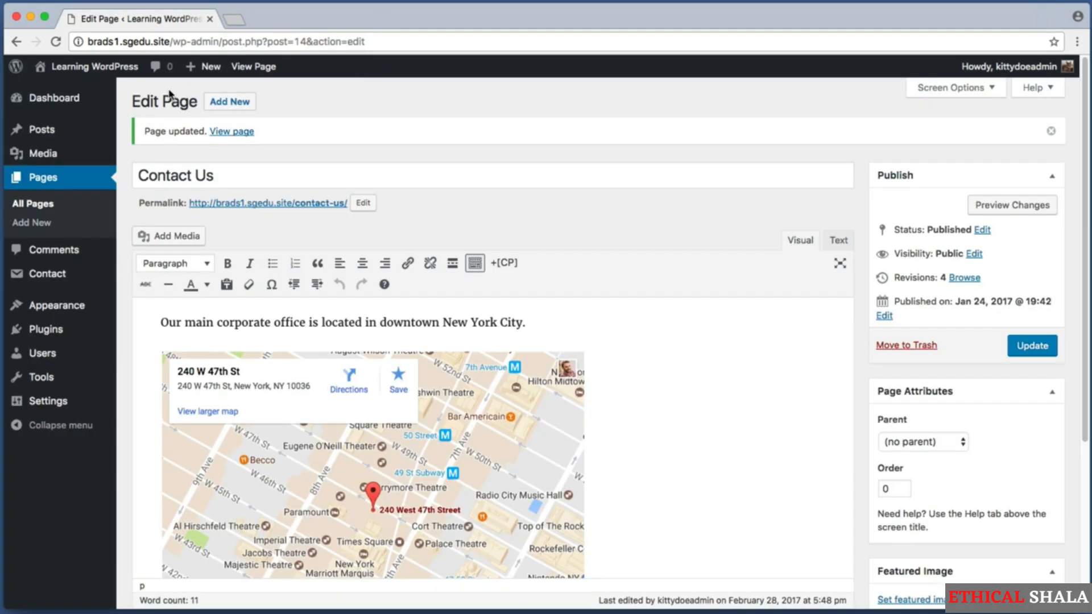
key("shift+super+4")
left_click_drag(125, 77, 5, 444)
Open Contact form 1 from the Contact Forms list
mouse_move(54, 279)
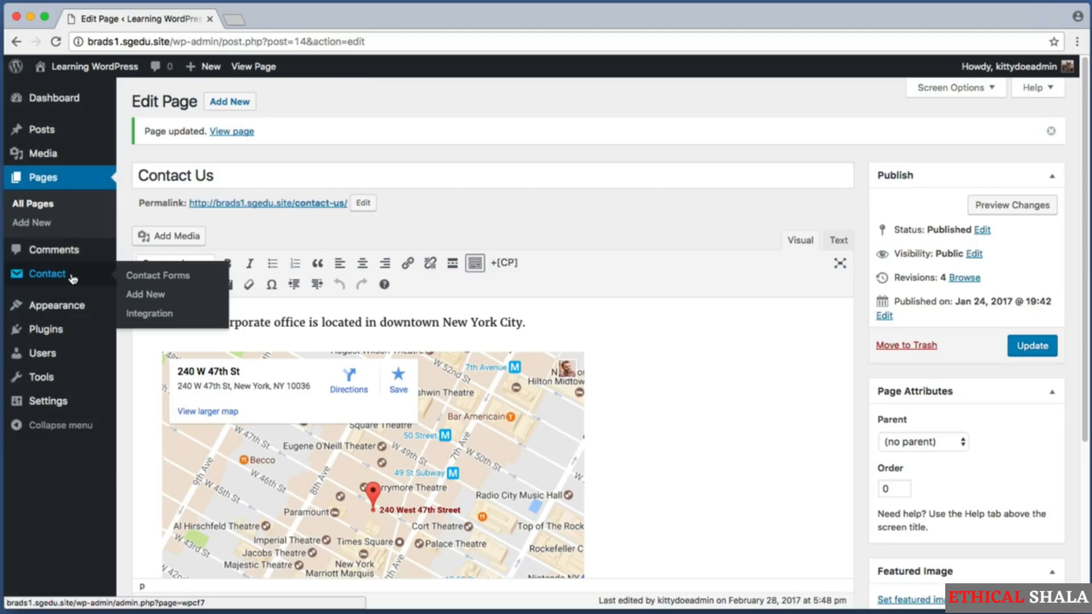
left_click(73, 278)
key("shift+super+4")
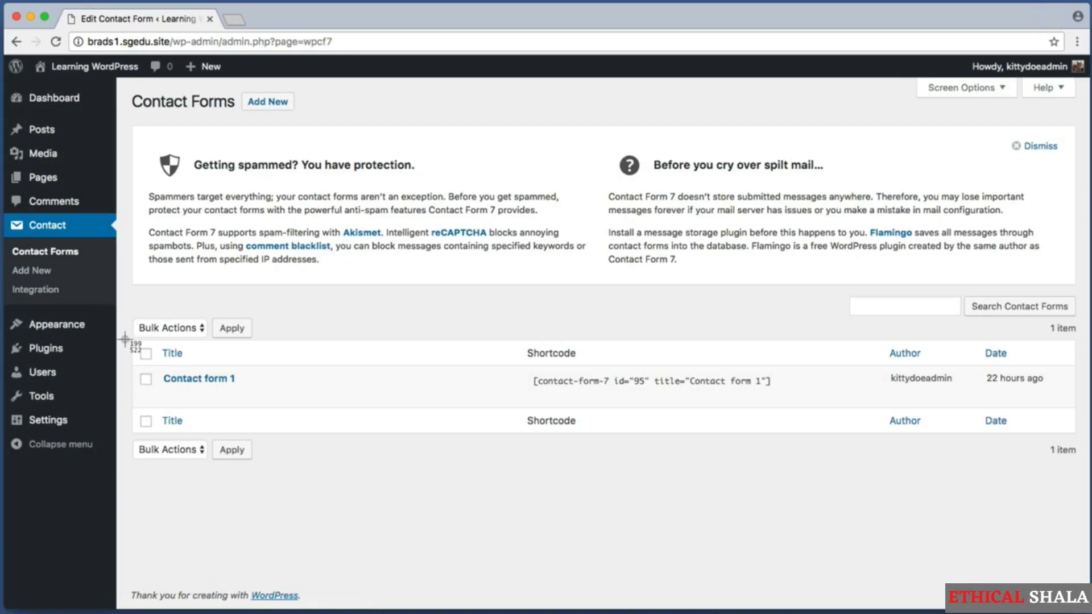
left_click_drag(144, 358, 246, 393)
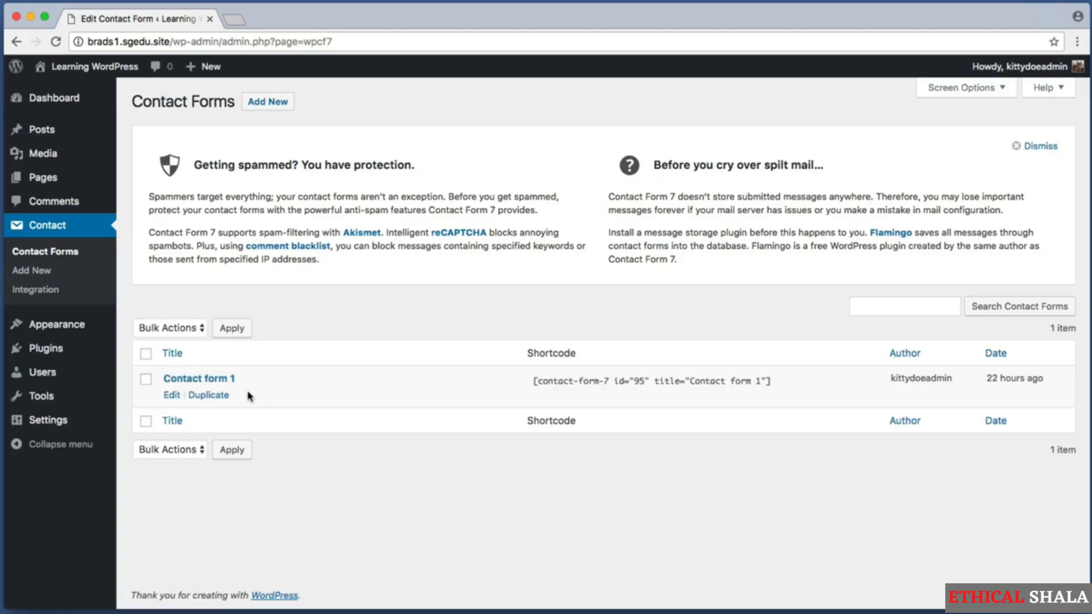
left_click(193, 379)
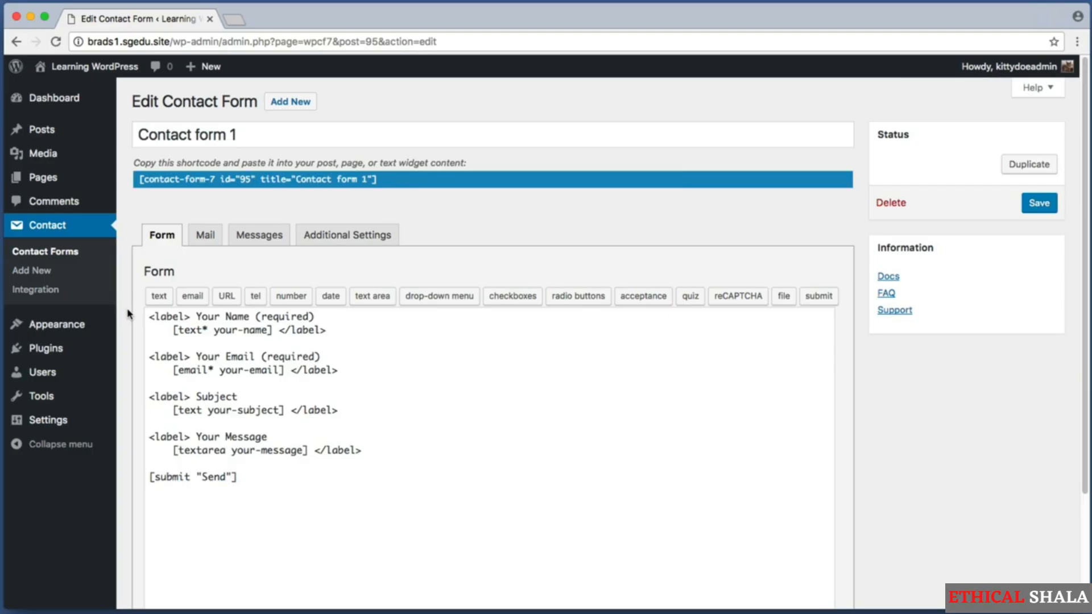
Capture the form's shortcode and the top of its form template
key("super+shift+4")
left_click_drag(128, 150, 496, 204)
key("super+shift+4")
left_click_drag(128, 209, 524, 500)
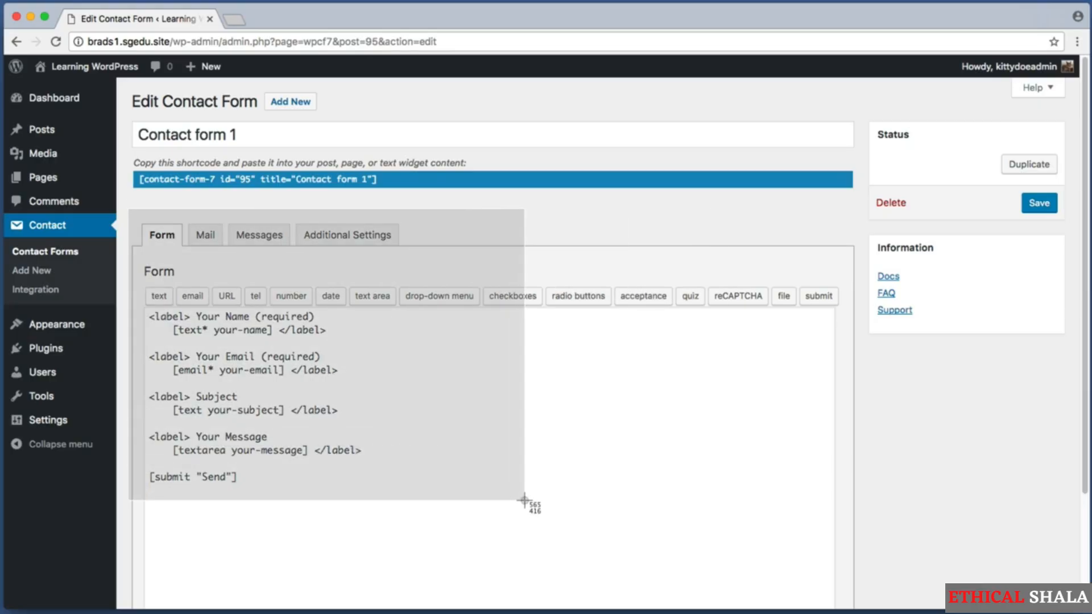
left_click_drag(377, 487, 117, 307)
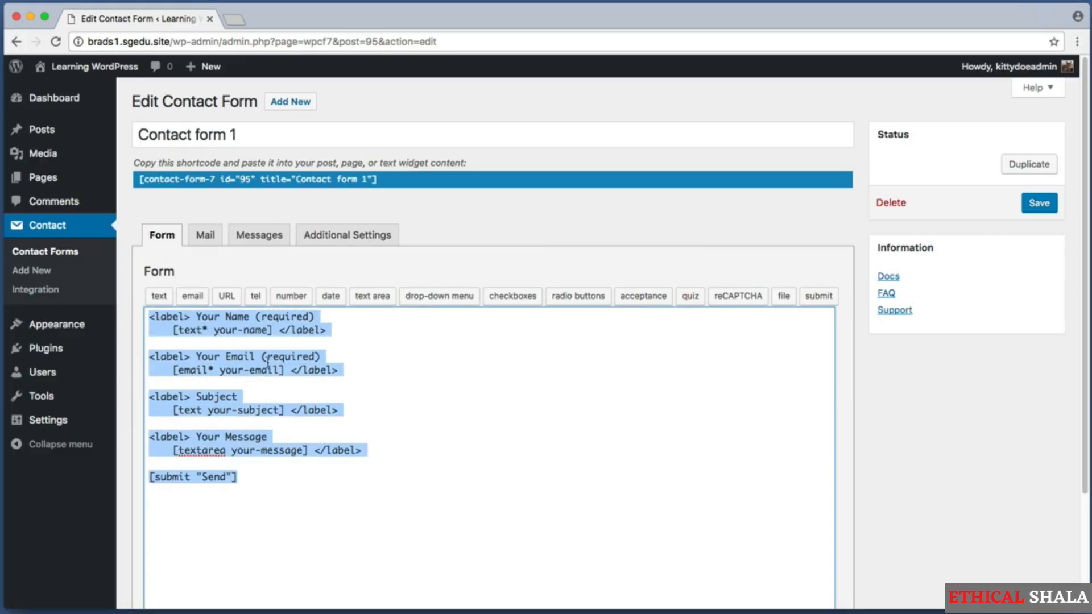
left_click(349, 344)
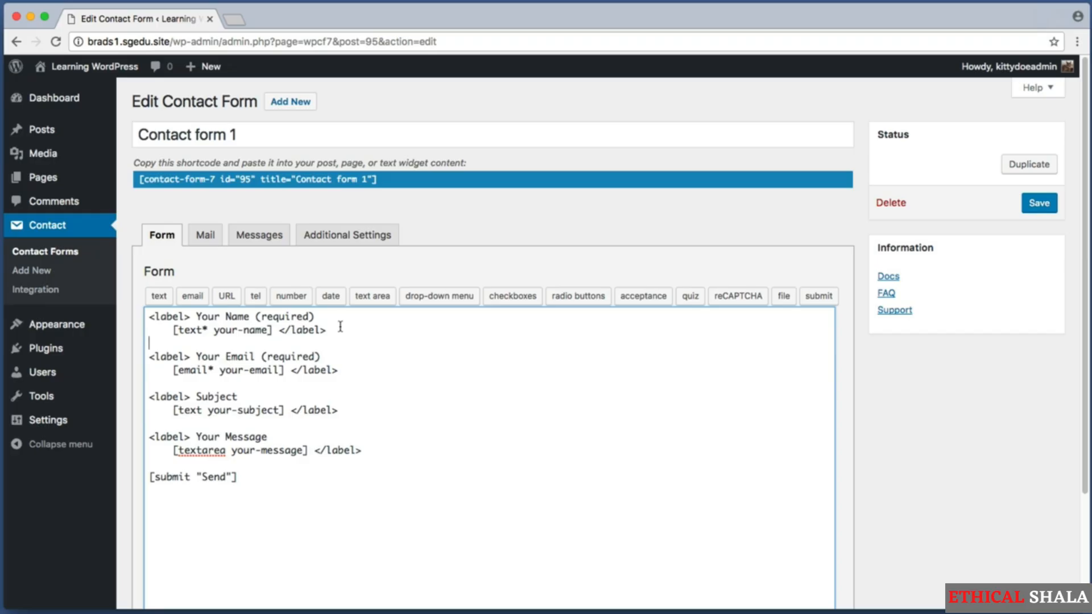
Examine the Your Name field: its label, field type text and name your-name
left_click_drag(340, 328, 146, 310)
left_click(365, 330)
left_click_drag(352, 329, 152, 307)
left_click(191, 317)
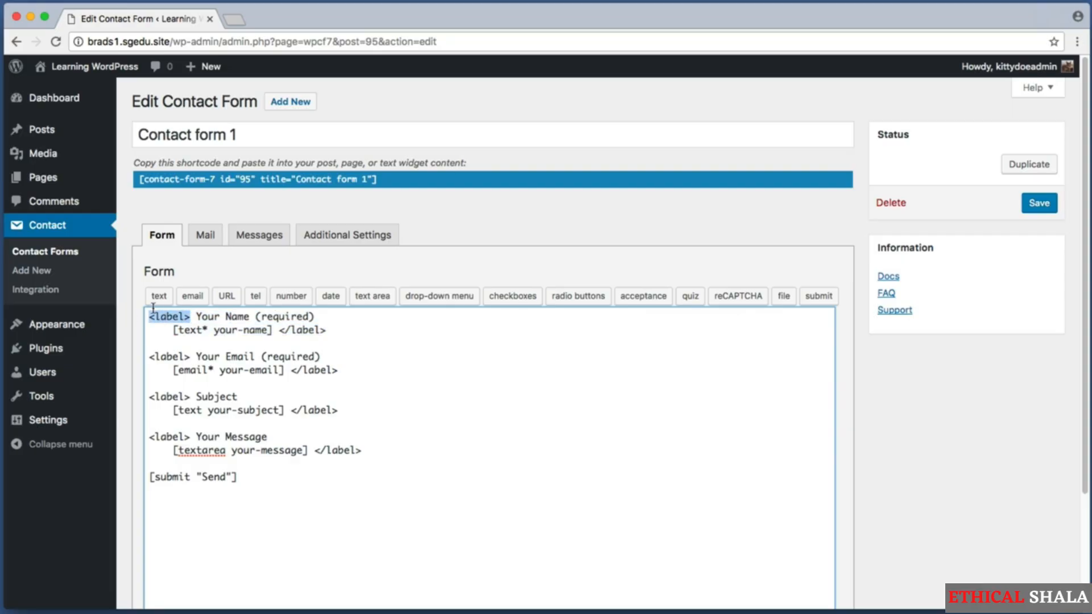
left_click_drag(283, 330, 344, 333)
left_click(297, 329)
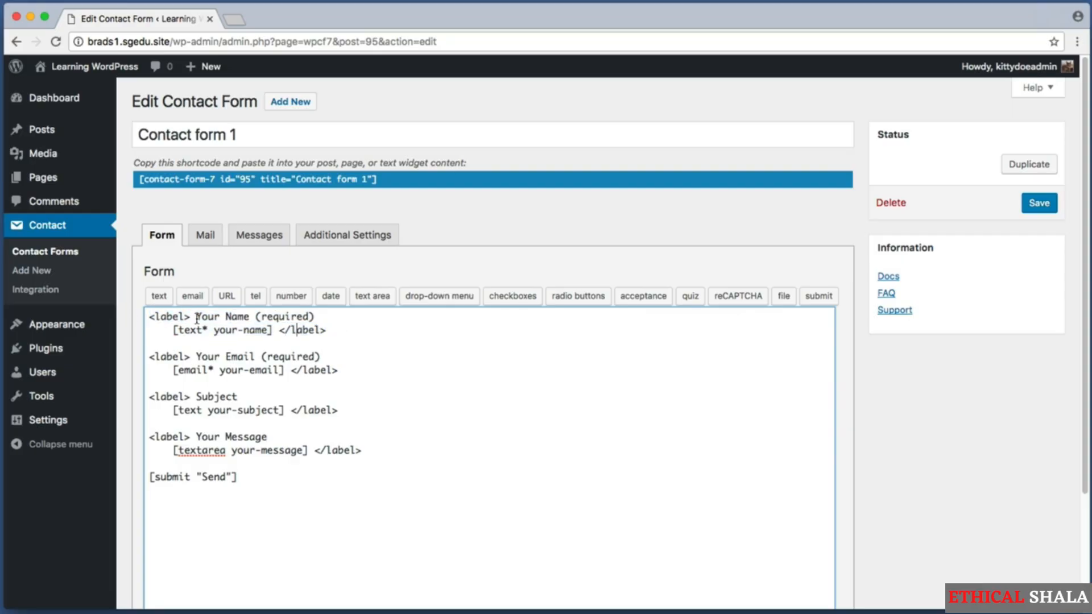
left_click_drag(196, 316, 321, 315)
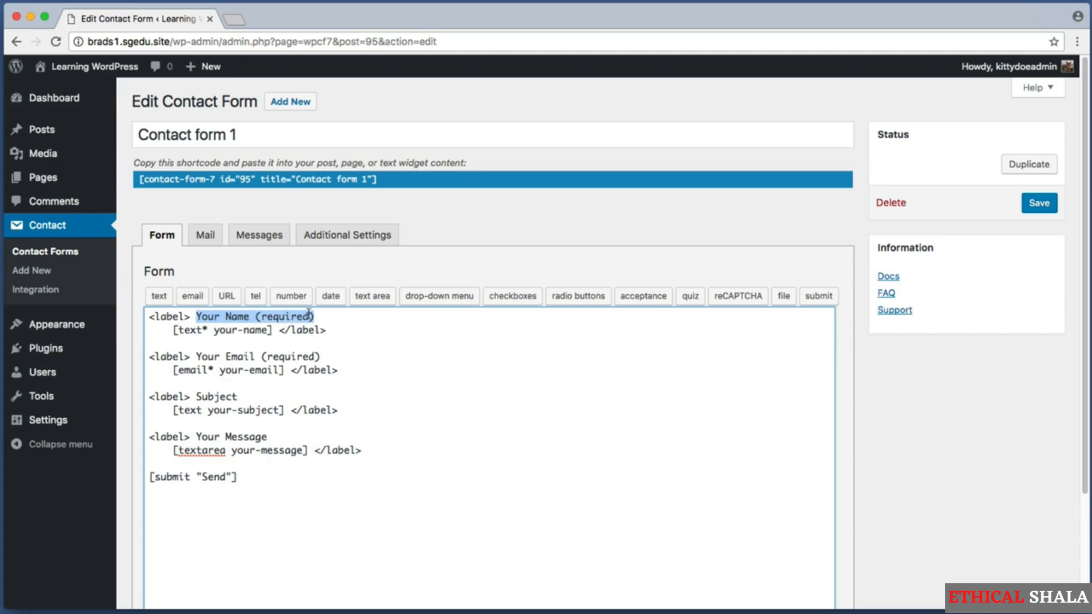
left_click_drag(173, 329, 274, 330)
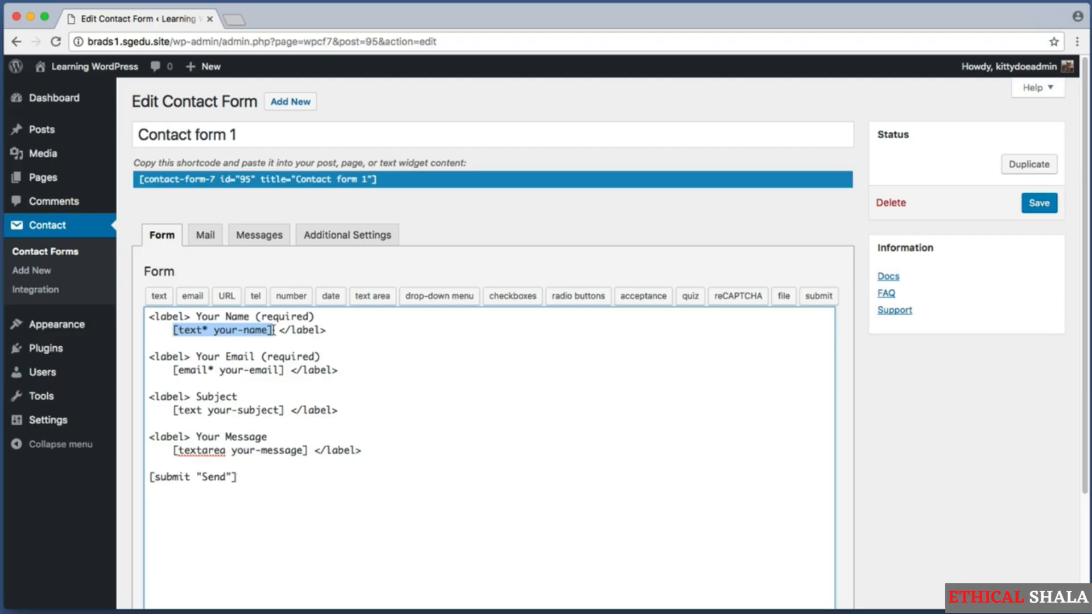
left_click(207, 332)
double_click(192, 332)
left_click_drag(177, 331, 204, 335)
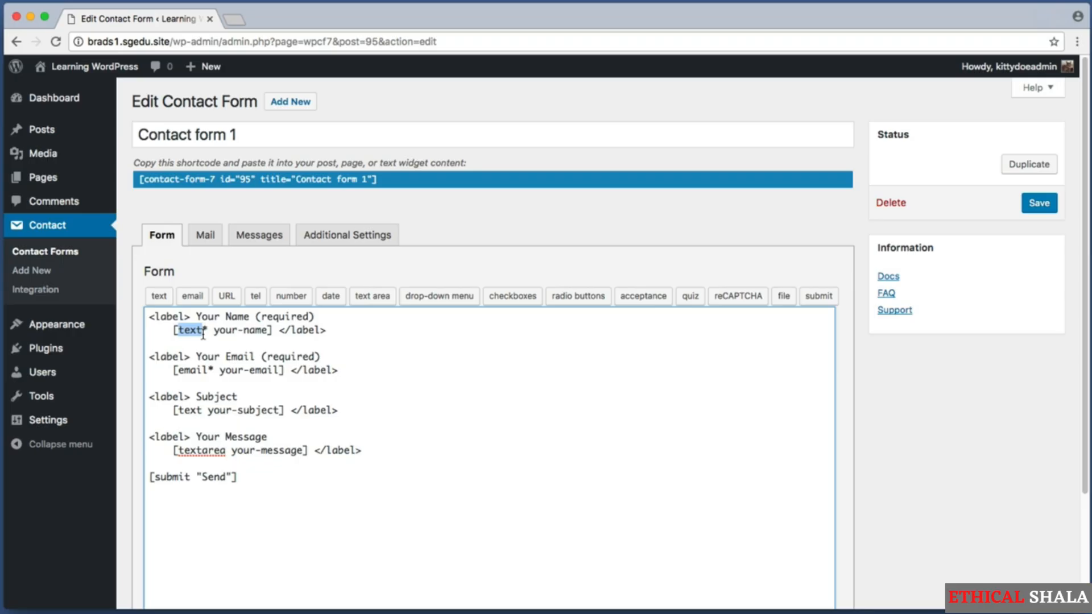
left_click_drag(213, 331, 267, 328)
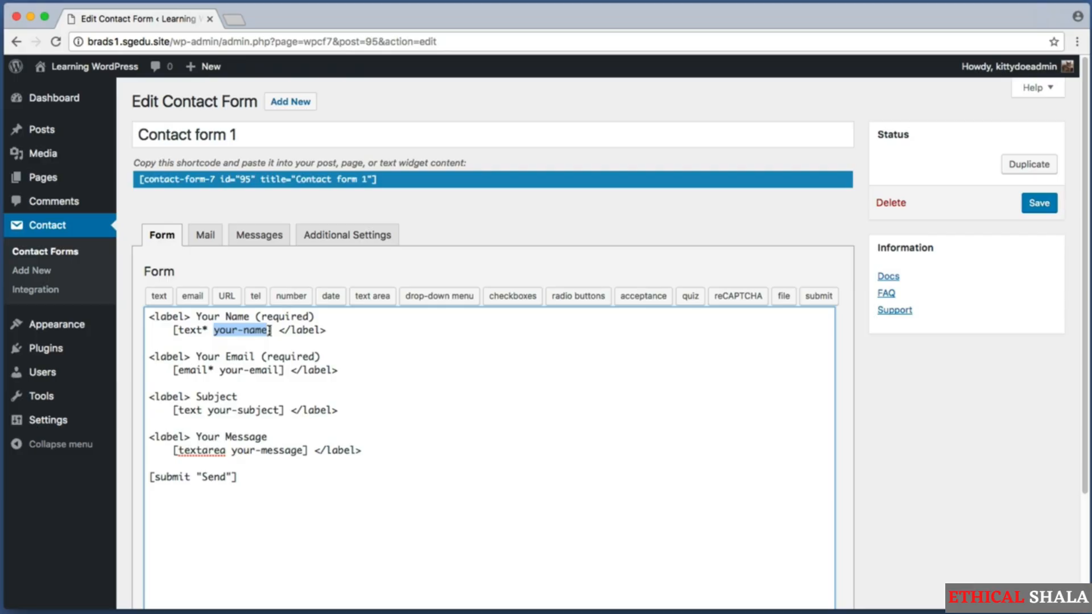
Examine the Email, Subject and Your Message field lines in the template
left_click_drag(366, 375, 125, 351)
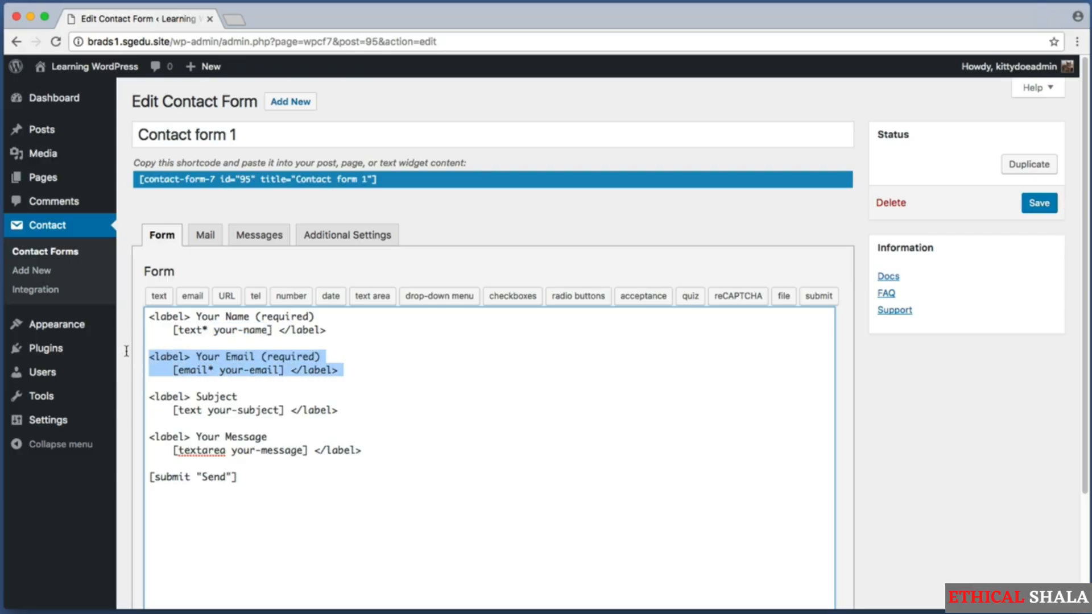
left_click(218, 358)
left_click_drag(195, 356, 319, 359)
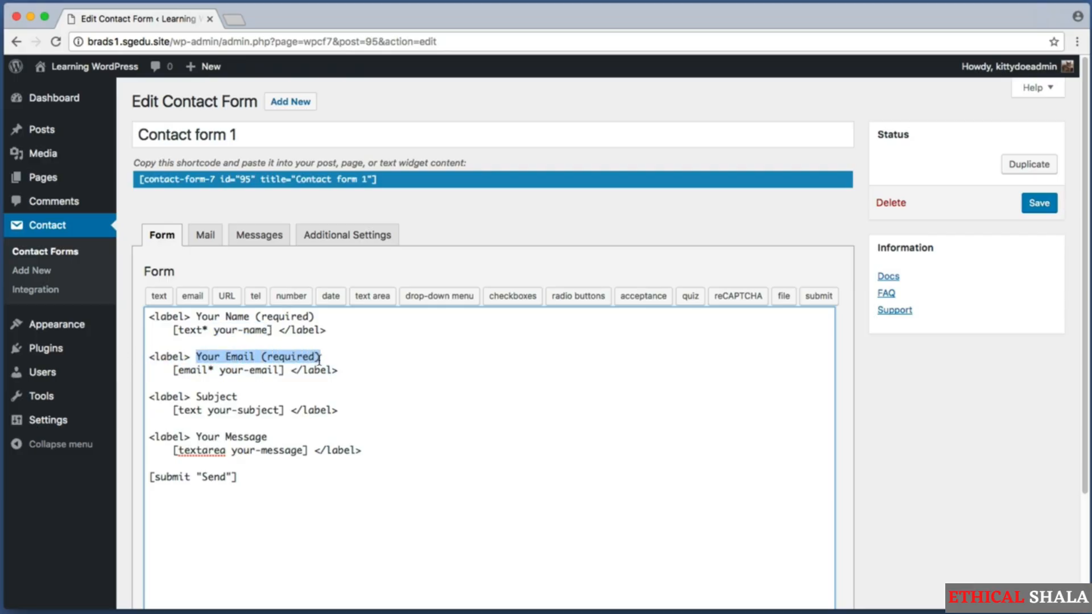
left_click(319, 357)
left_click_drag(179, 370, 208, 373)
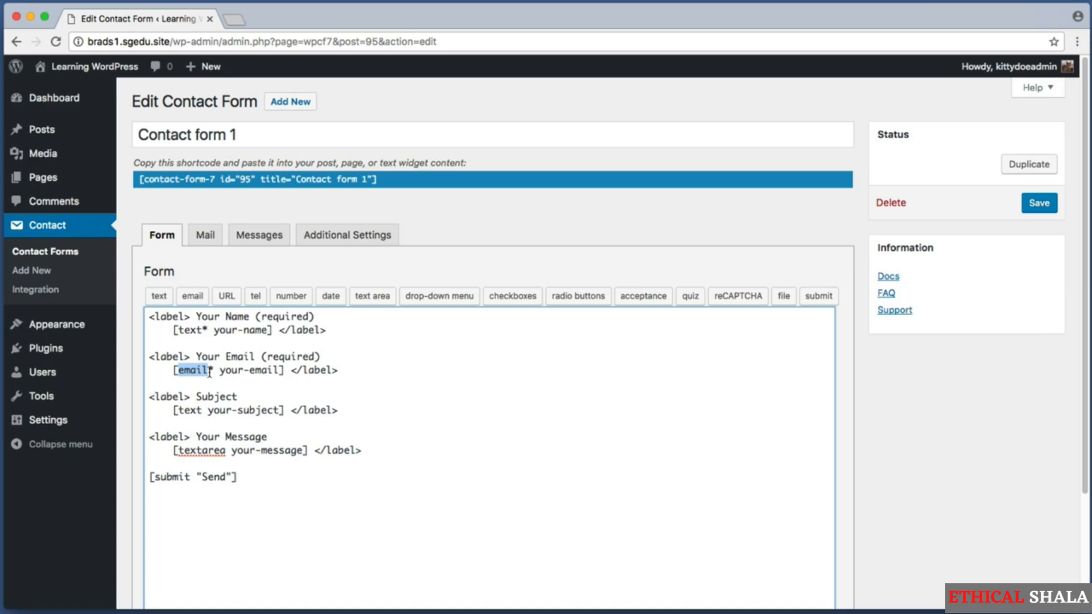
left_click_drag(220, 370, 279, 373)
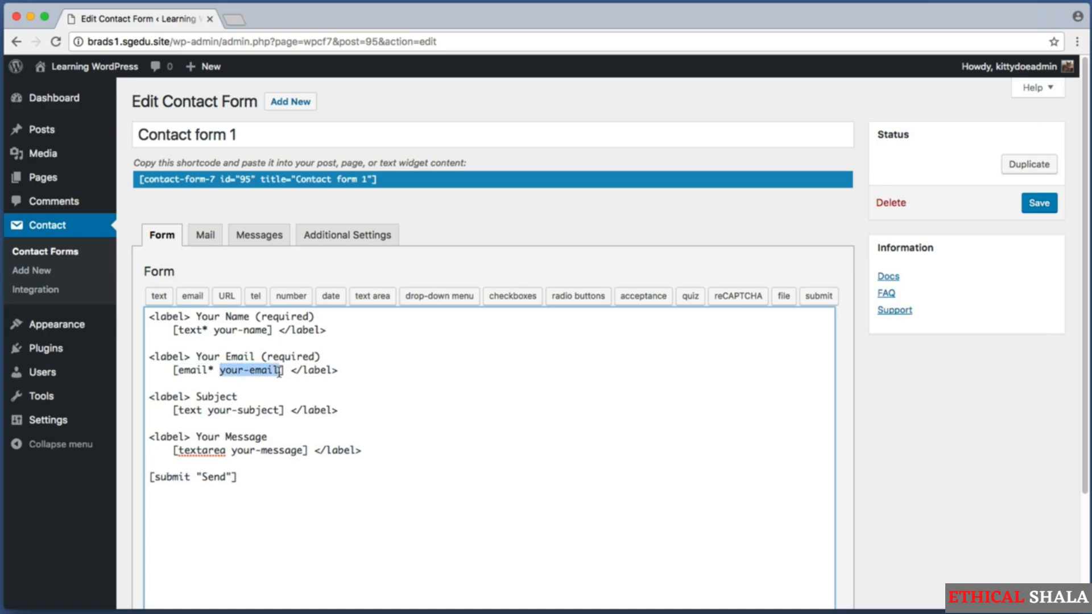
left_click(268, 370)
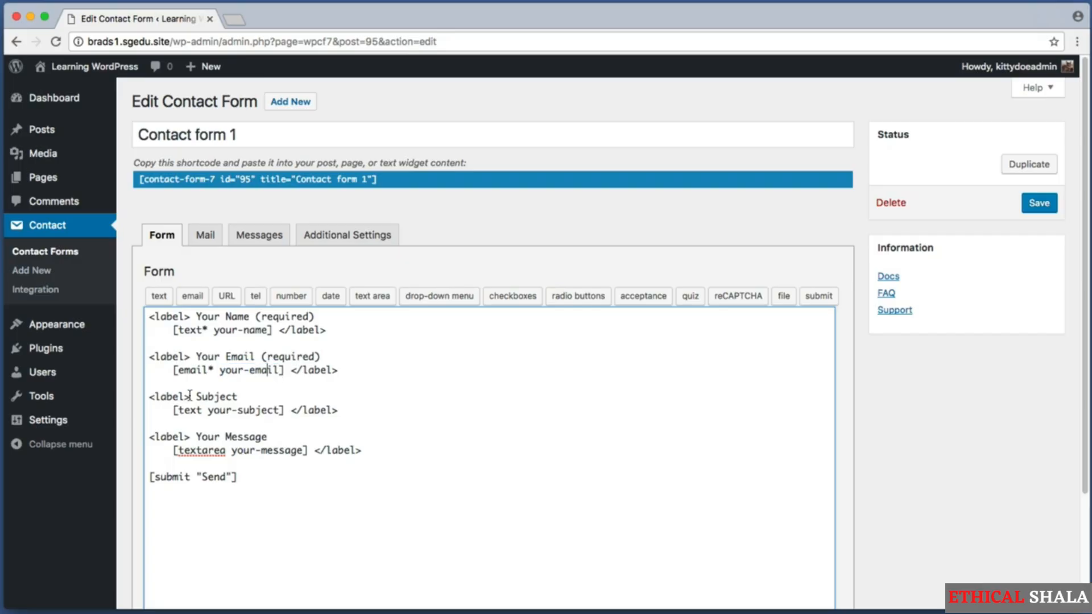
left_click_drag(156, 396, 364, 411)
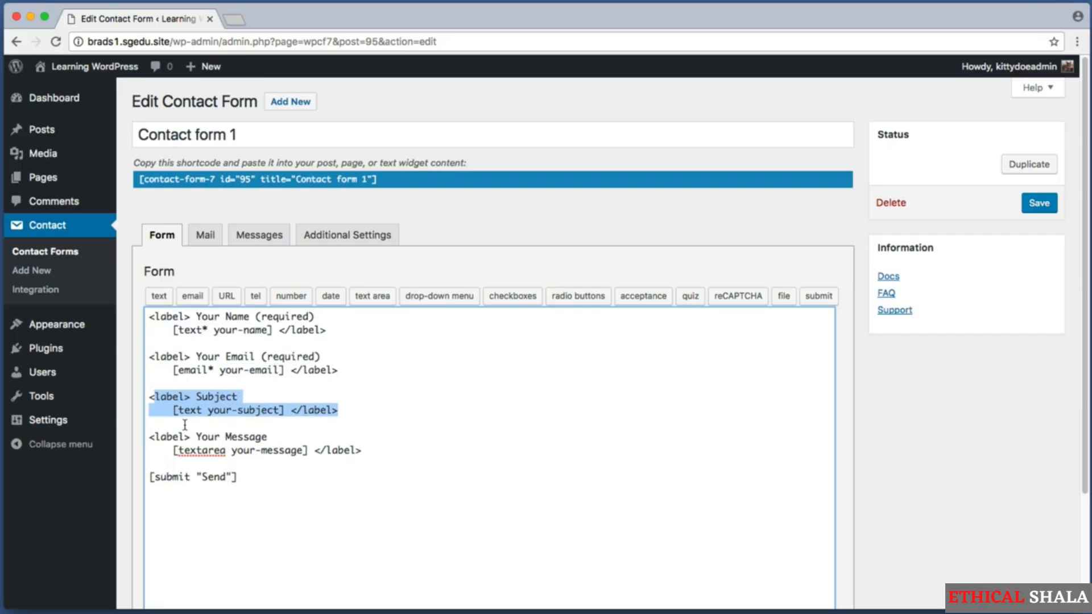
left_click_drag(173, 436, 356, 450)
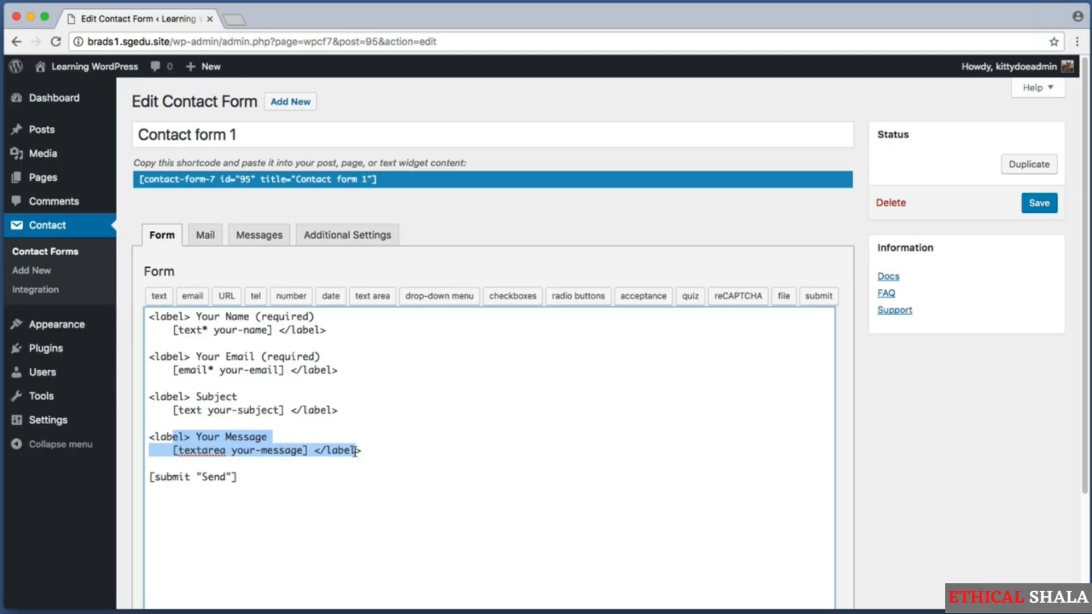
left_click(275, 348)
left_click_drag(425, 471, 123, 310)
left_click(302, 369)
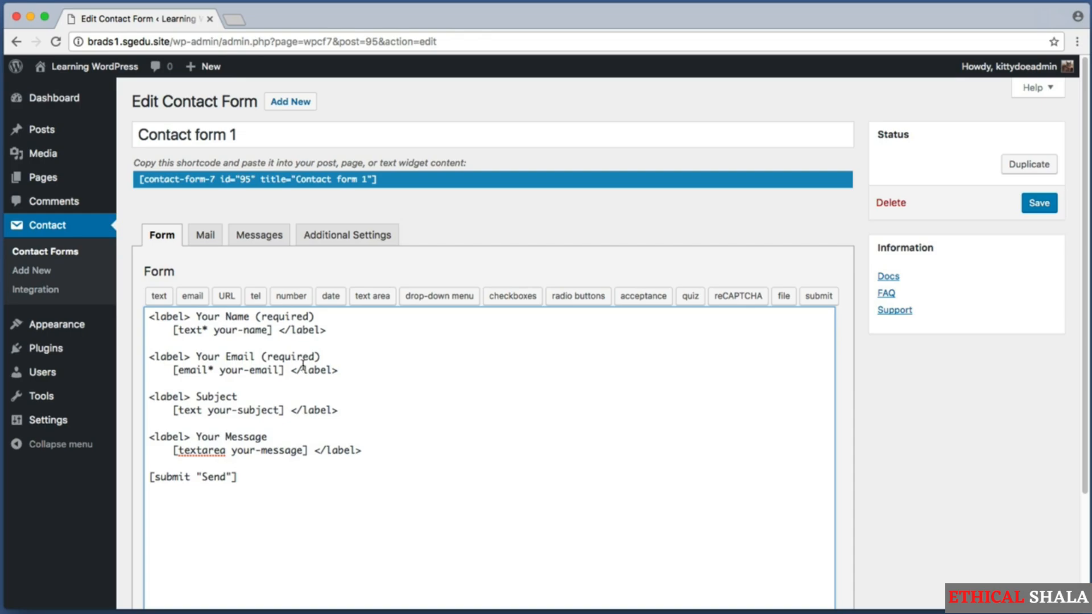
Insert blank lines between the Subject tag and the Your Message field
left_click_drag(377, 475, 196, 316)
left_click(296, 392)
left_click_drag(364, 410, 141, 389)
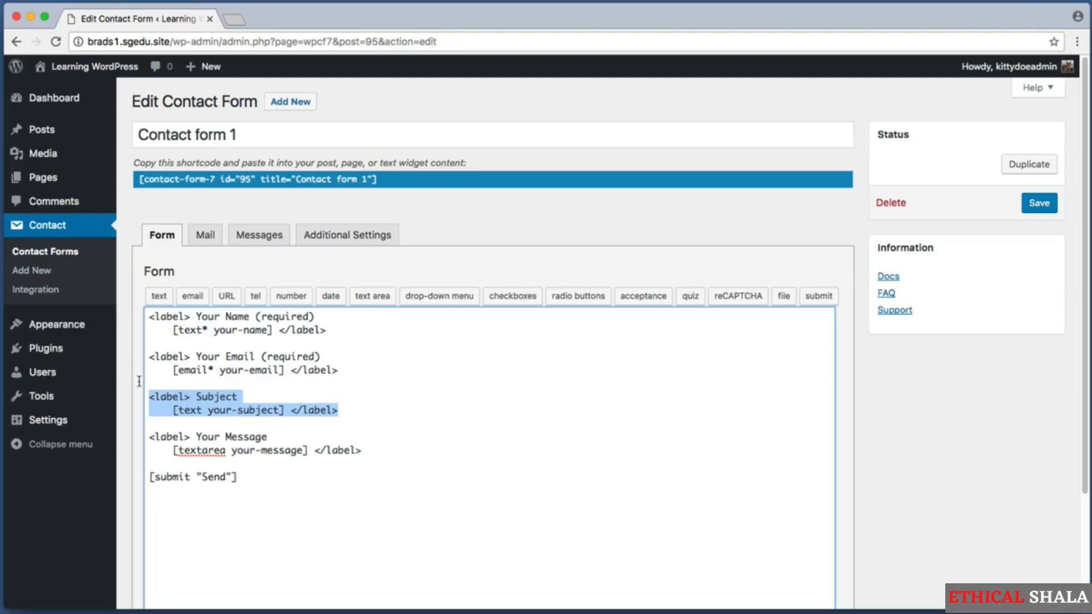
left_click(342, 396)
left_click(363, 410)
key("shift+Left")
key("shift+Left")
key("shift+Left")
key("shift+Left")
key("shift+Left")
key("shift+Left")
key("shift+Left")
key("shift+Left")
key("shift+Left")
key("shift+Left")
key("shift+Left")
key("shift+Left")
key("shift+Left")
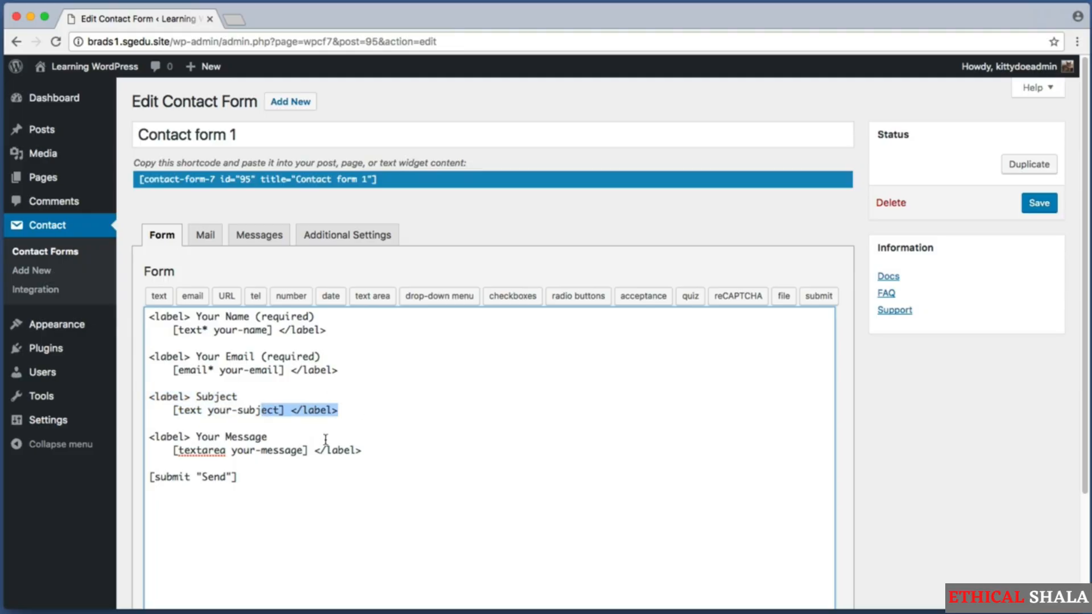
left_click_drag(161, 436, 278, 449)
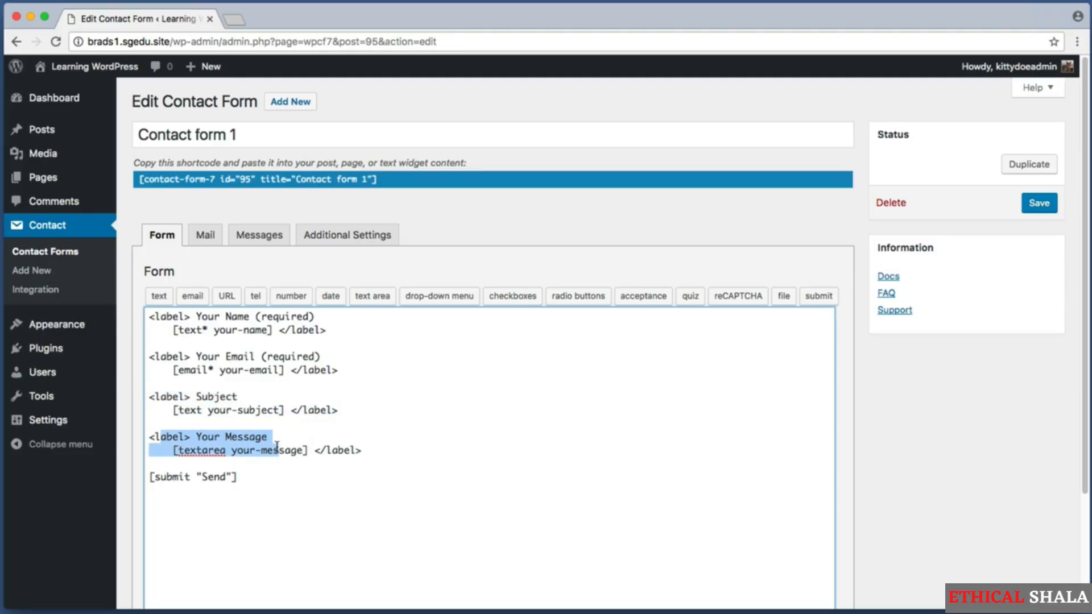
left_click(194, 421)
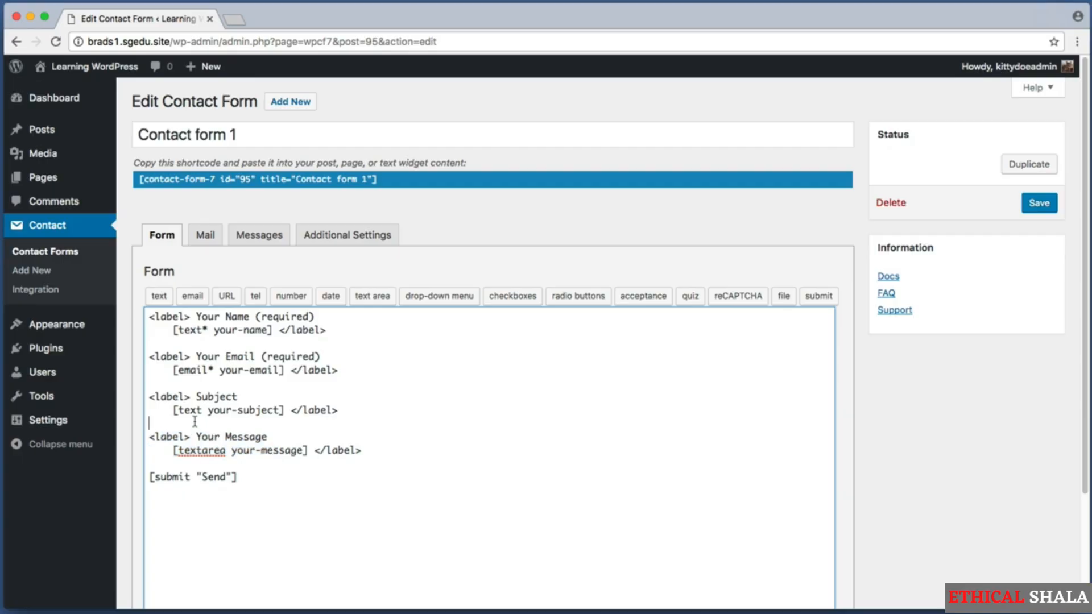
key("Return")
key("Return")
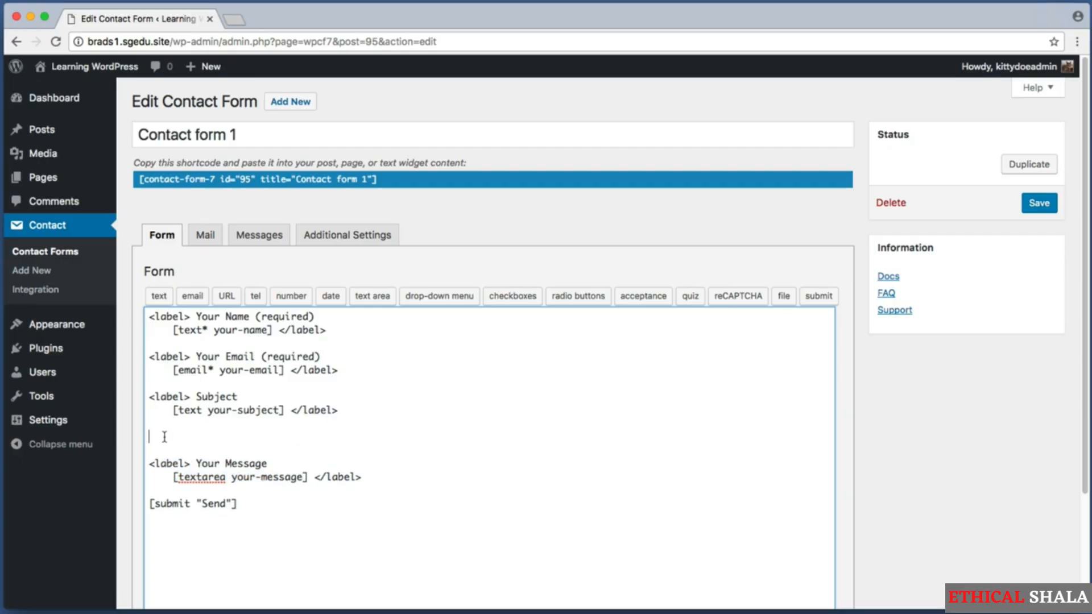
Capture the row of available form-tag types
key("super+shift+4")
left_click_drag(142, 277, 450, 307)
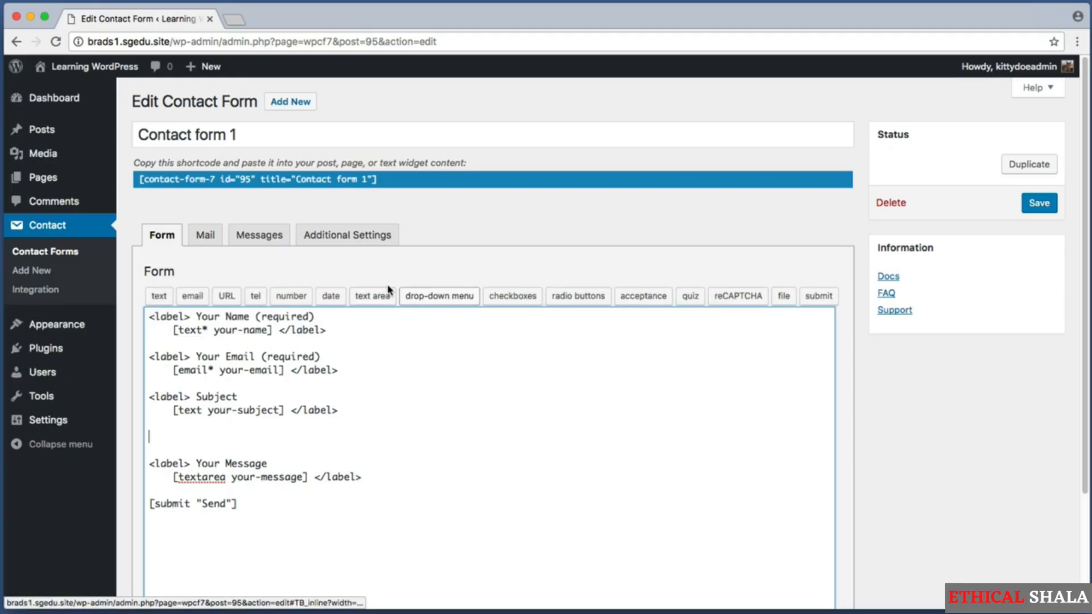
key("super+shift+4")
Open the drop-down menu form-tag generator and view its Options area
left_click_drag(399, 280, 464, 304)
left_click(459, 301)
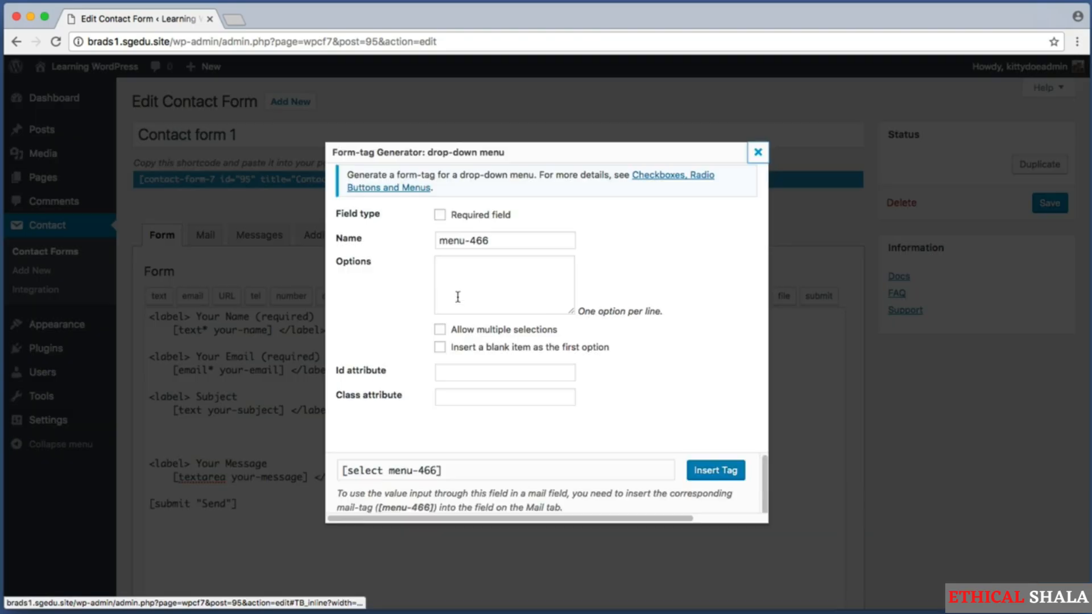
key("super+shift+4")
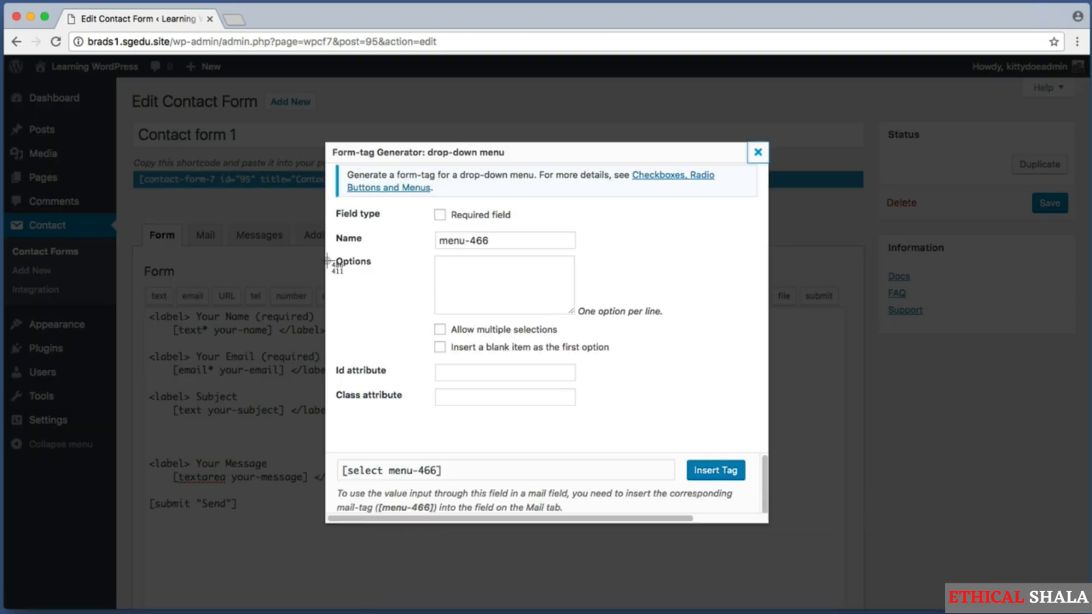
left_click_drag(332, 257, 669, 319)
key("super+shift+4")
Enter Photography, Advertising and Graphic Design as drop-down options, one per line
left_click(504, 284)
type("P")
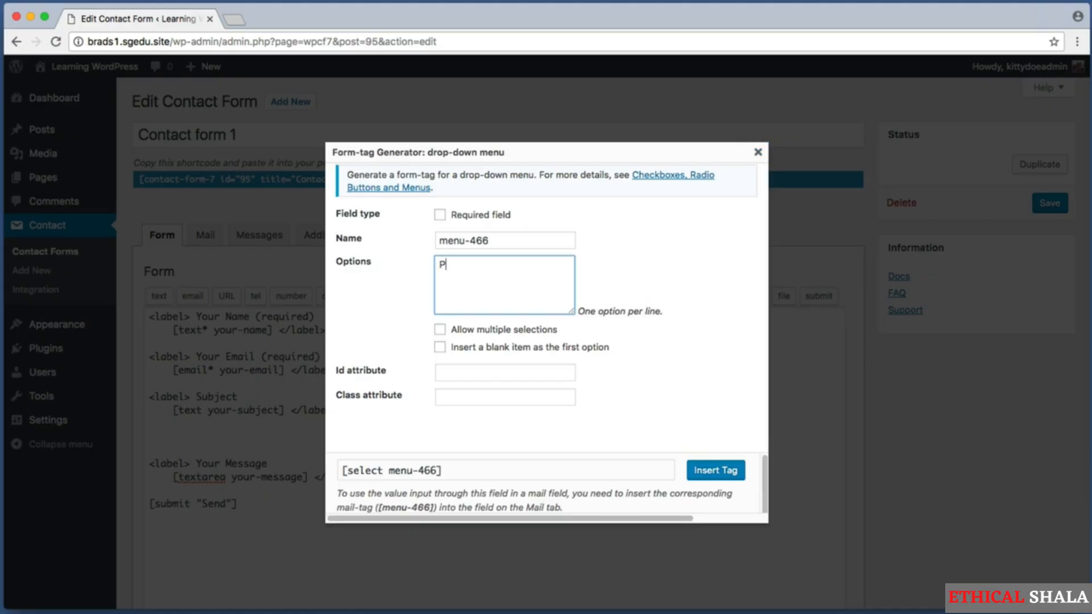
type("hotography")
key("Return")
type("Advertising ")
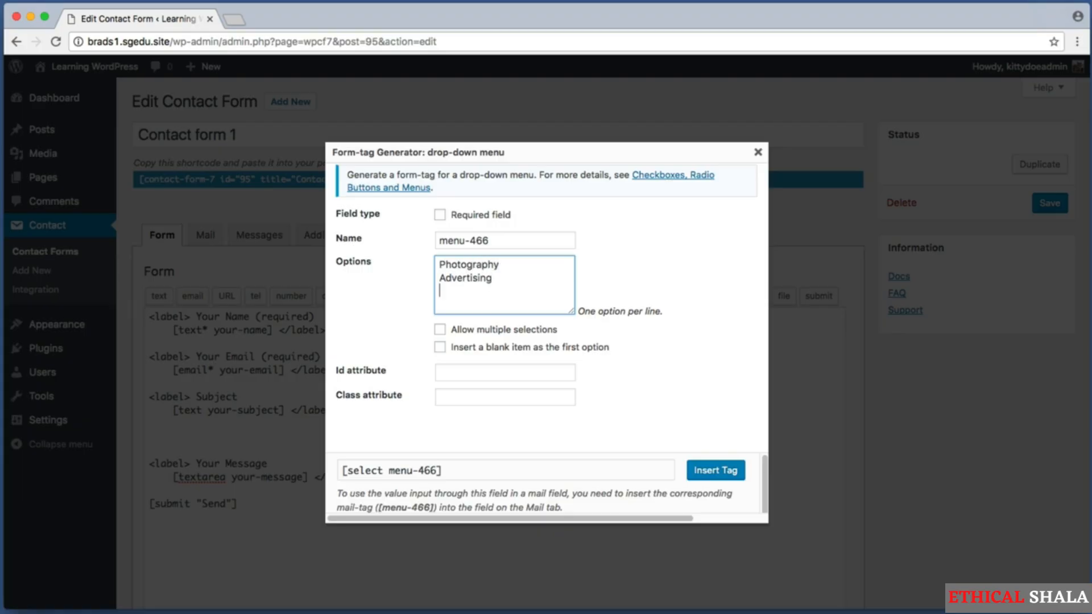
type("Graphic Design")
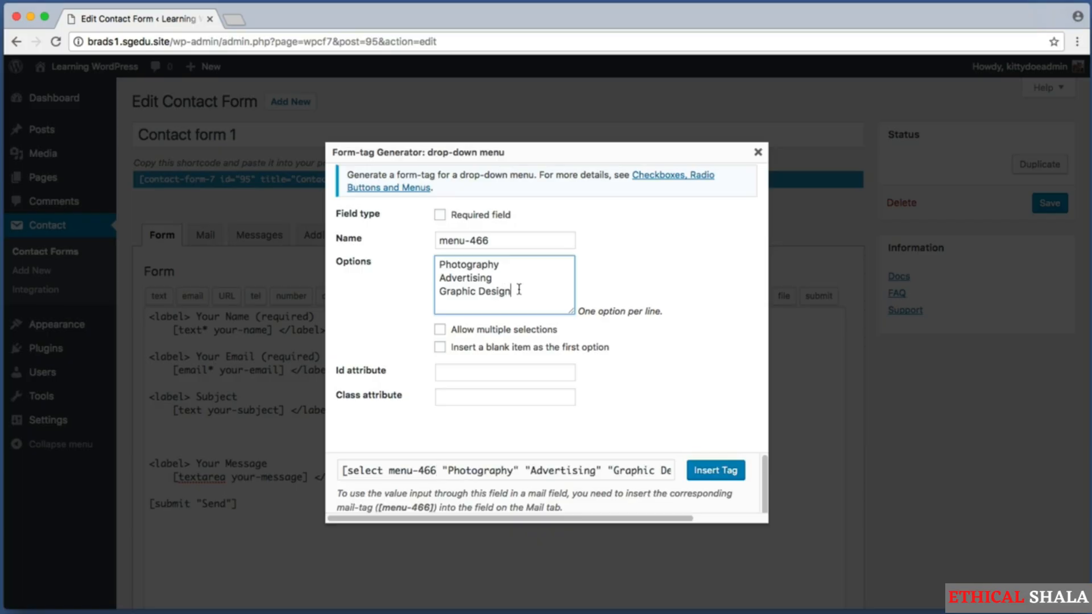
left_click_drag(521, 290, 418, 298)
left_click_drag(523, 280, 433, 279)
left_click_drag(500, 264, 465, 265)
left_click_drag(536, 279, 444, 287)
left_click_drag(529, 296, 447, 277)
left_click(530, 292)
Insert the drop-down select tag into the form between Subject and Your Message
key("super+shift+4")
left_click_drag(675, 444, 753, 494)
left_click(728, 471)
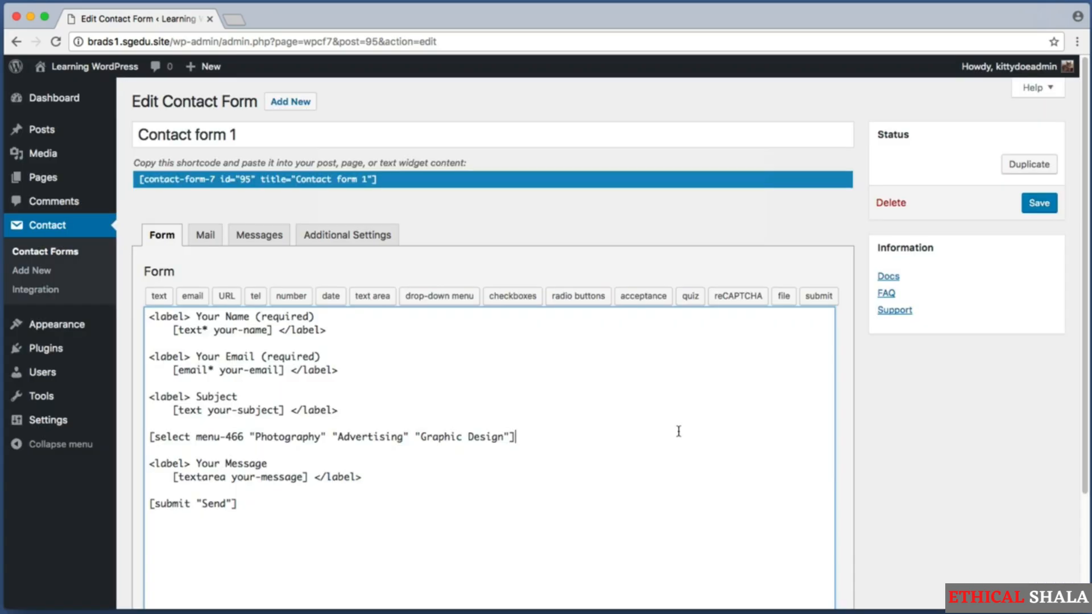
left_click_drag(525, 437, 150, 439)
left_click_drag(563, 438, 307, 426)
left_click(496, 426)
key("super+shift+4")
left_click_drag(1004, 186, 1071, 226)
Save the contact form and open the live Contact Us page from the menu
left_click(1039, 203)
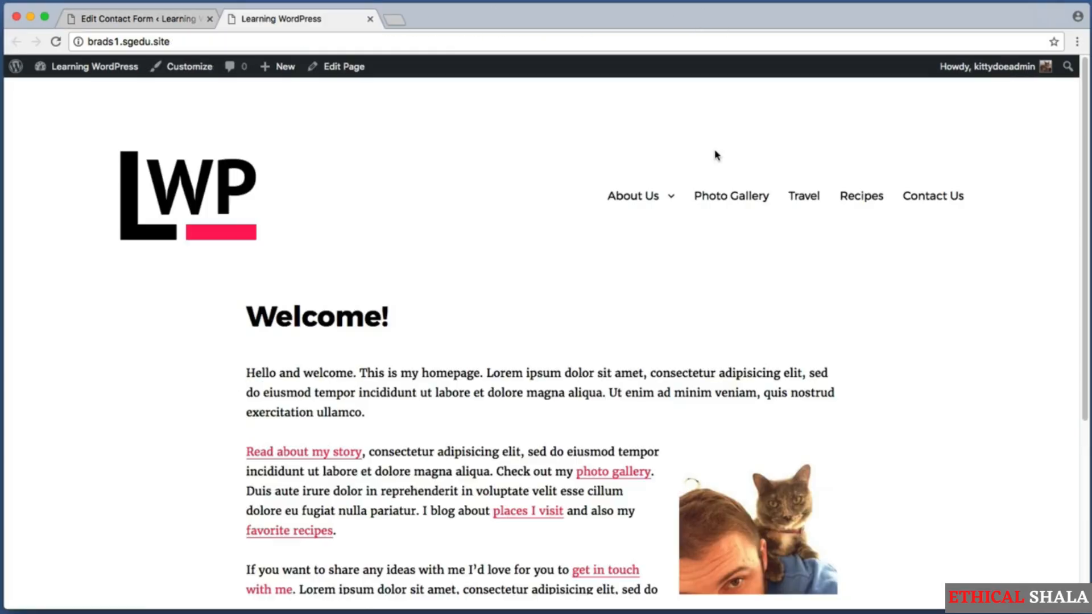
key("super+shift+4")
left_click_drag(900, 169, 1015, 254)
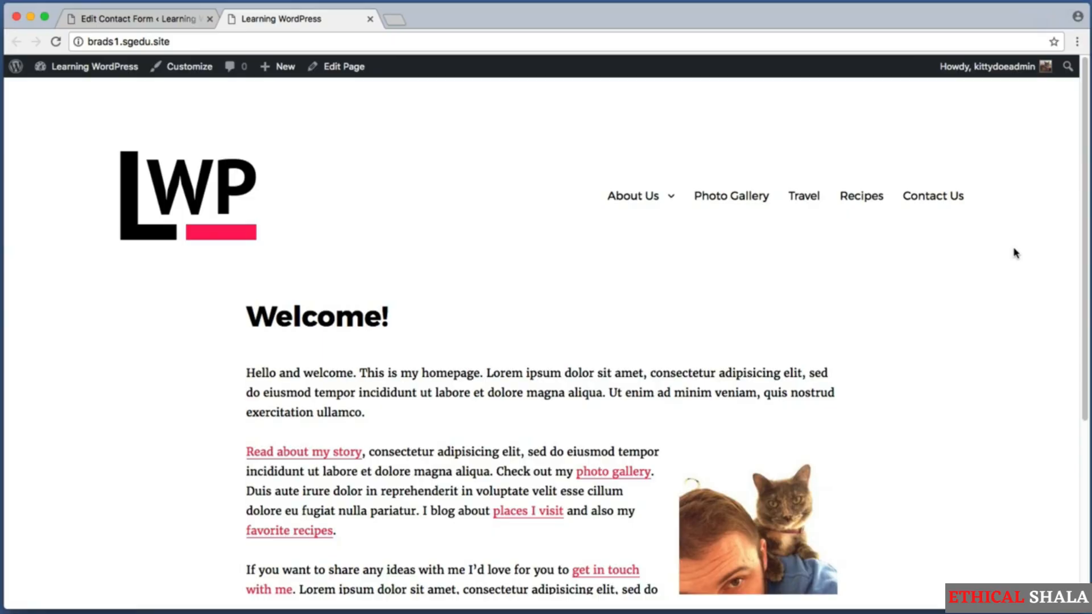
left_click(947, 194)
Check the new unlabeled Photography drop-down on the Contact Us form, then go back to the editor
scroll(1084, 175, "down", 10)
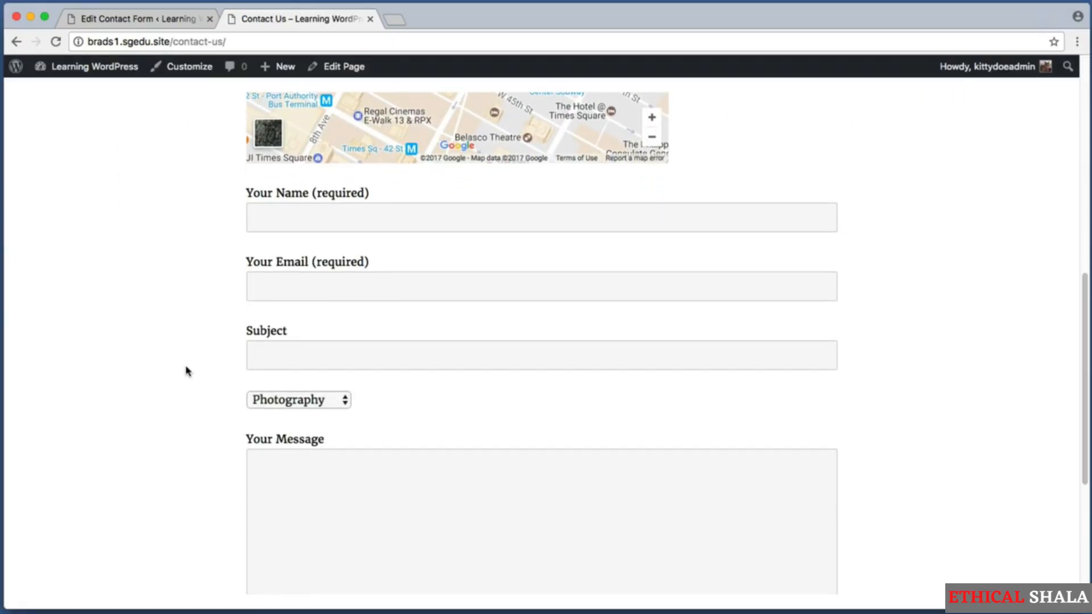
key("super+shift+4")
left_click_drag(214, 378, 407, 425)
left_click(336, 404)
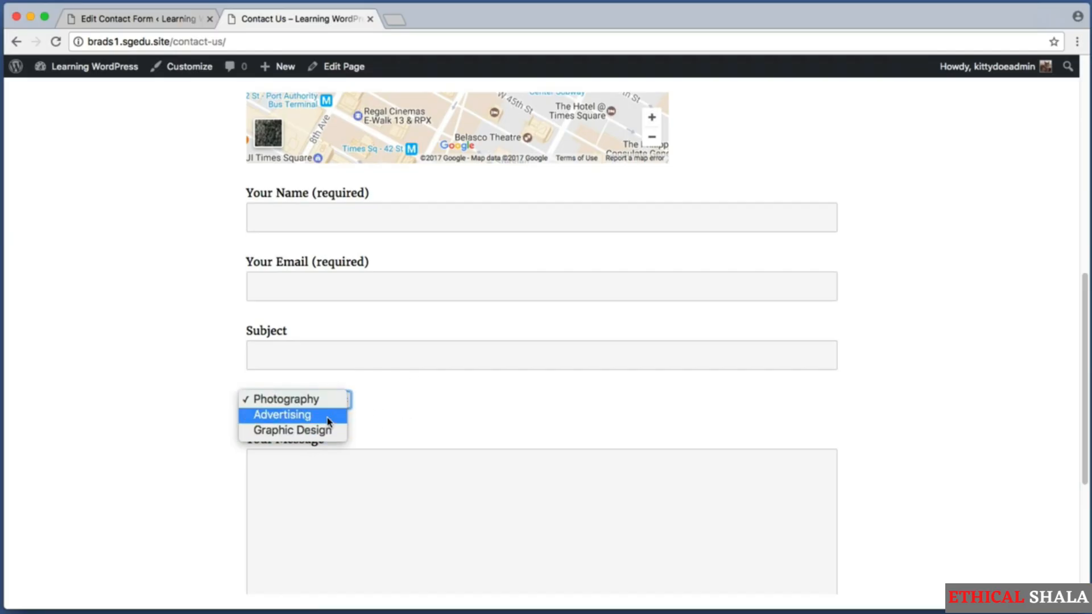
left_click(441, 399)
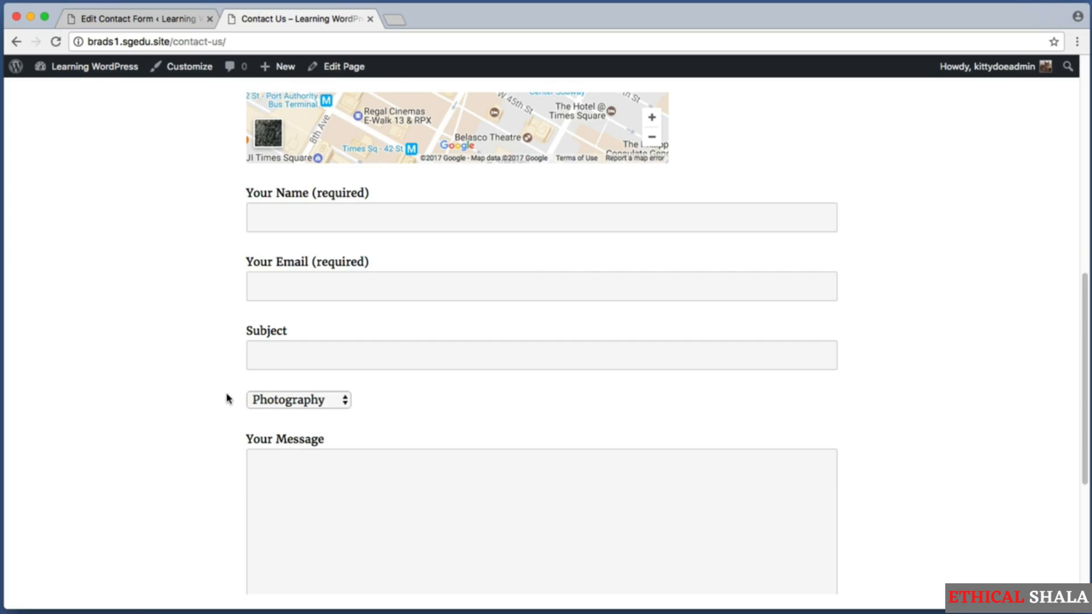
key("super+shift+4")
left_click_drag(238, 377, 509, 414)
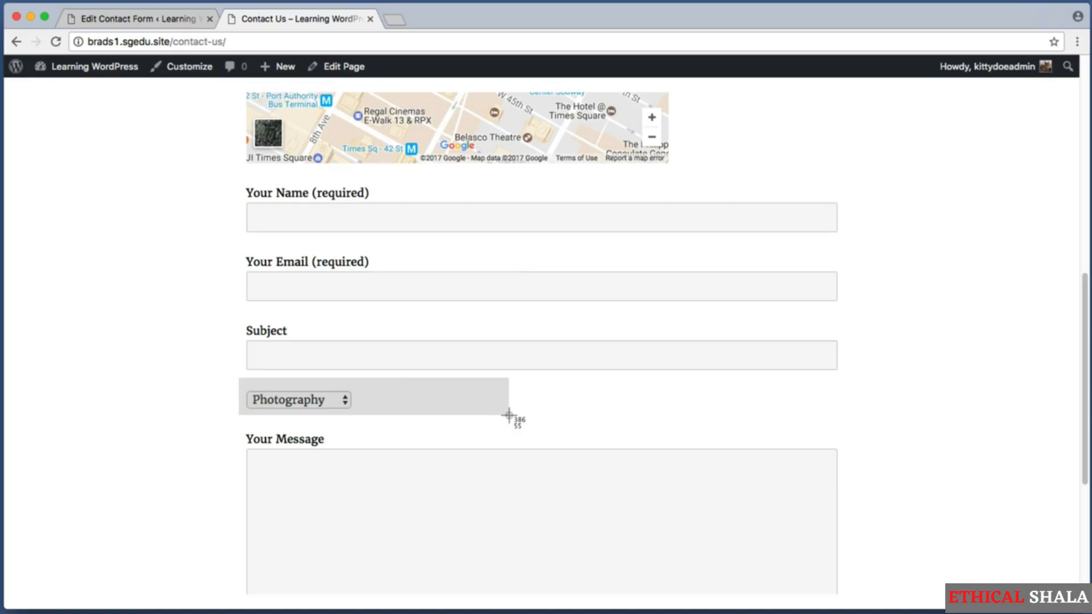
left_click_drag(508, 415, 509, 416)
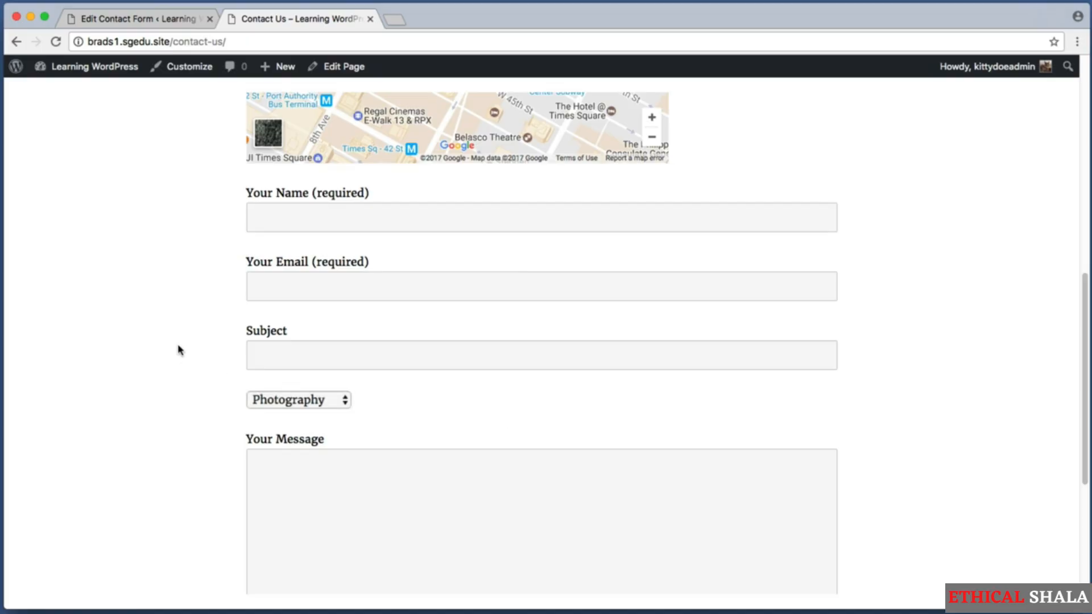
left_click(127, 21)
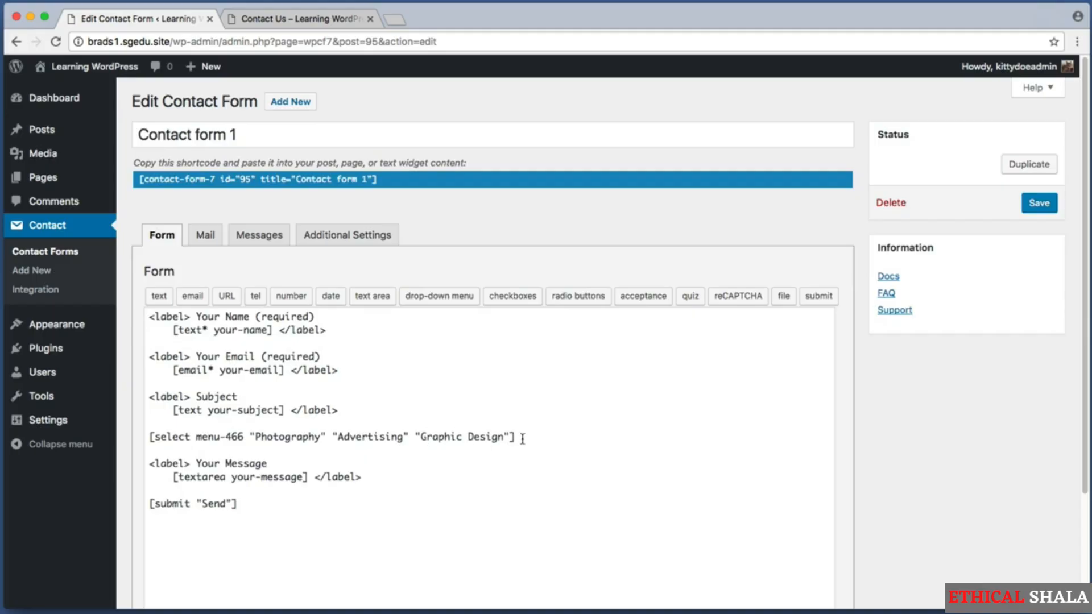
Add a 'label What are you interested in?' line above the select menu-466 tag
left_click_drag(522, 439, 145, 437)
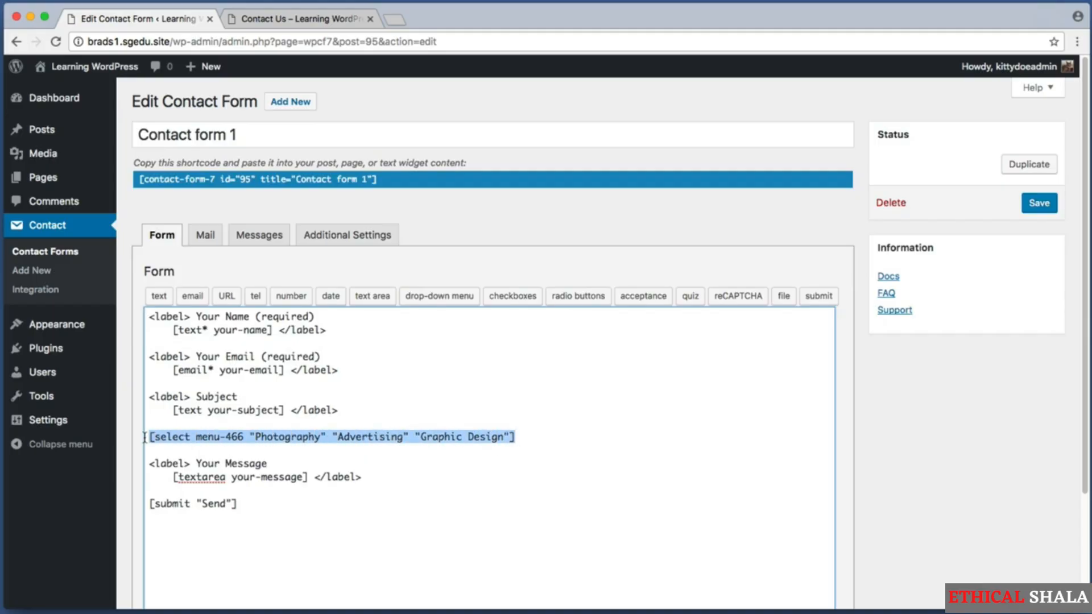
left_click(493, 443)
left_click_drag(509, 438, 146, 439)
left_click(153, 436)
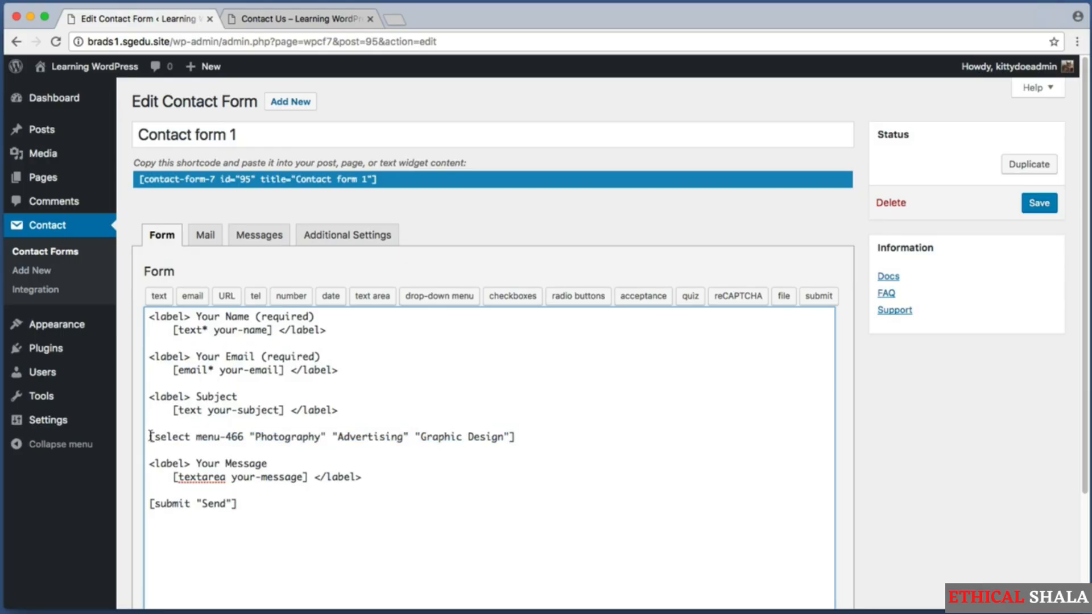
left_click_drag(261, 435, 161, 436)
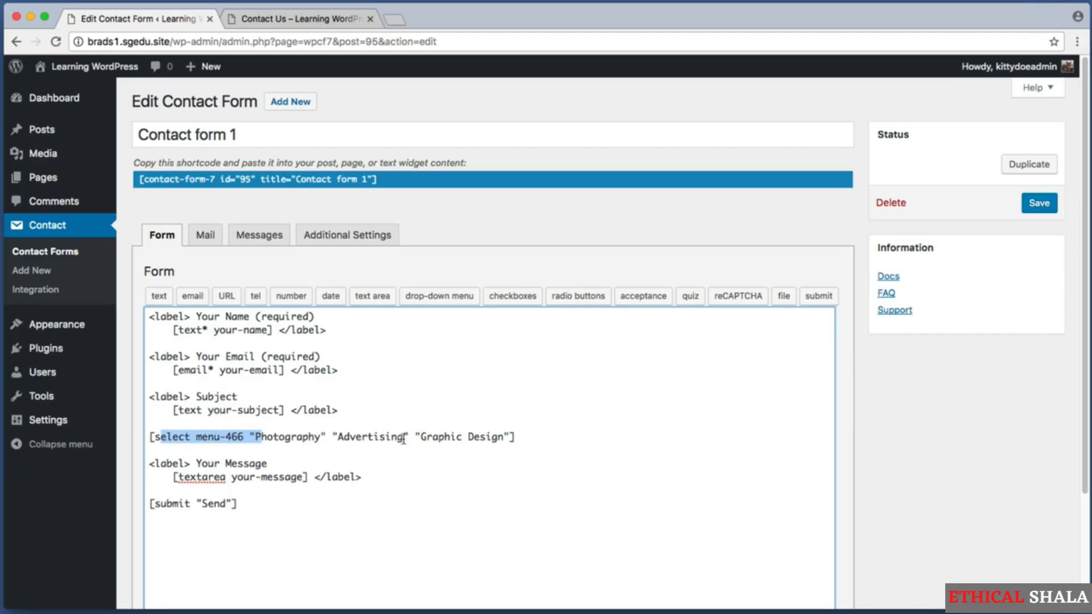
left_click_drag(480, 436, 178, 437)
left_click(152, 436)
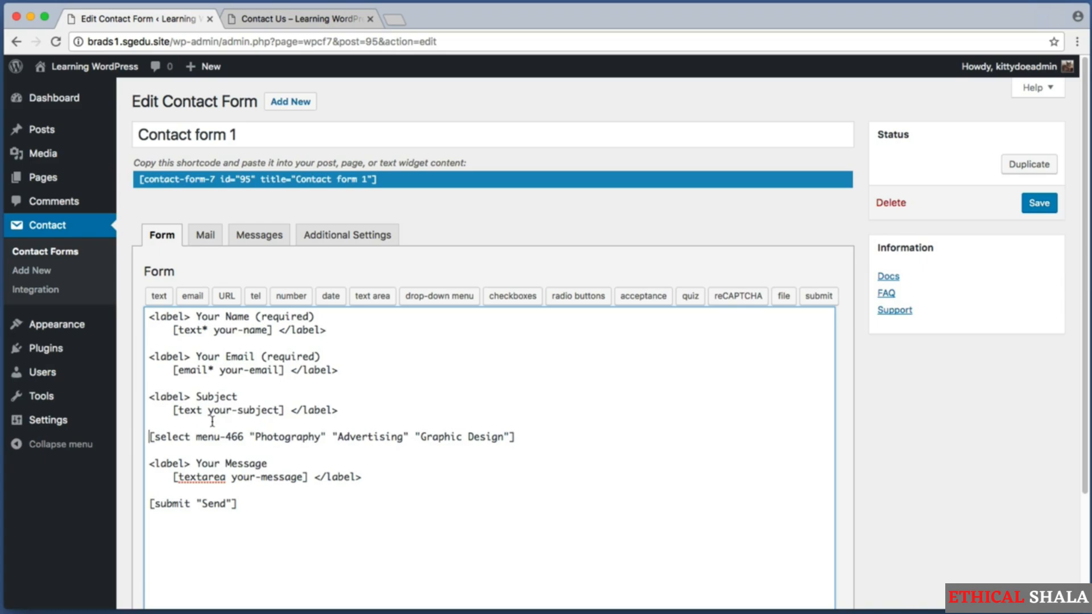
key("Return")
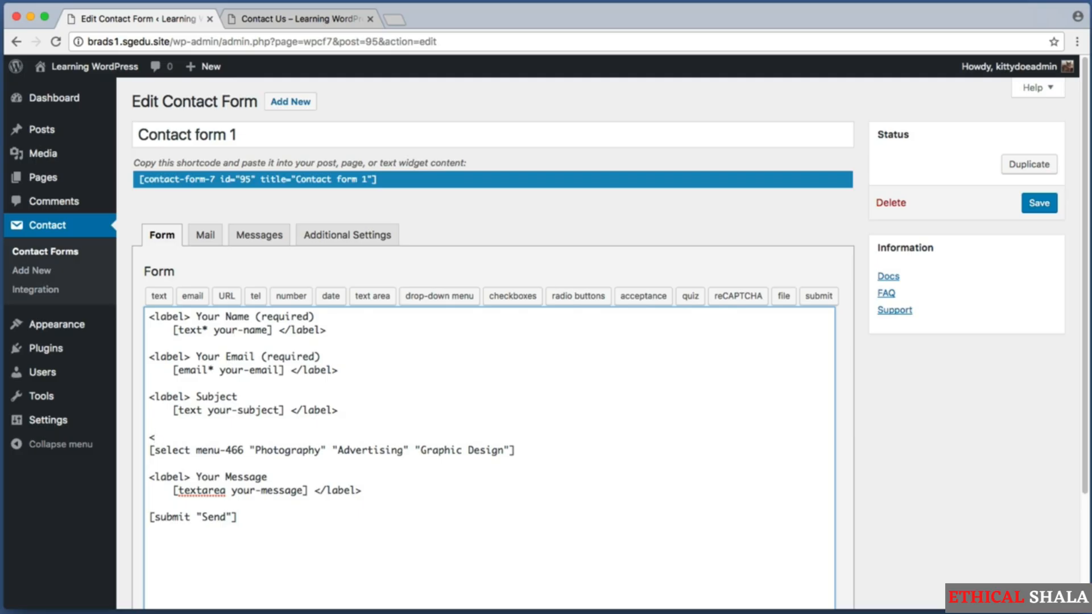
type("abel>")
type("What are you inte")
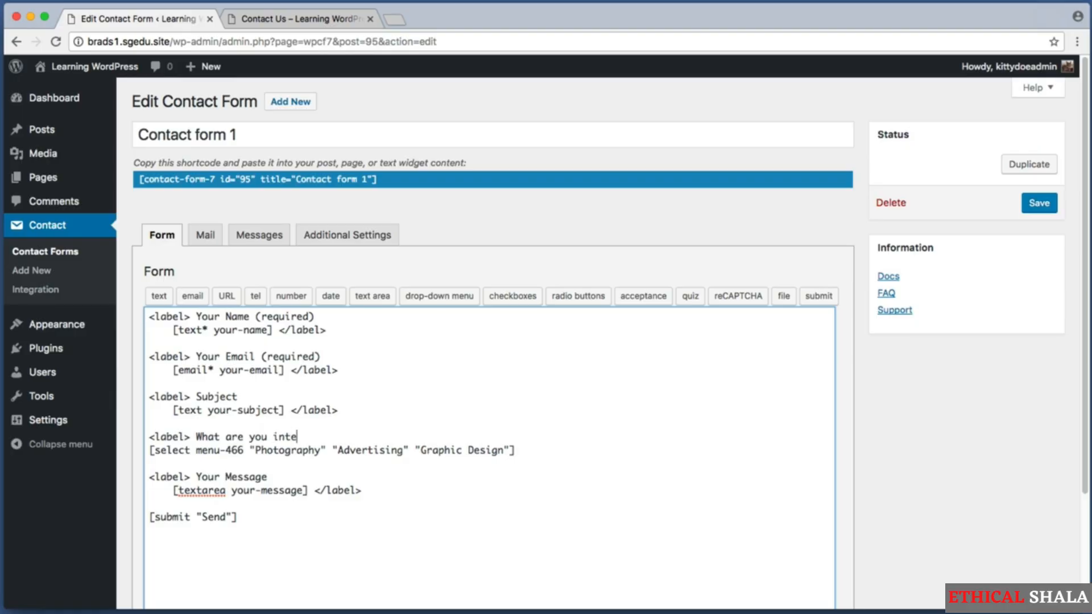
type("rested in?")
Close the label with '</label' below the drop-down line and save the form
left_click_drag(515, 450, 551, 445)
left_click(550, 446)
key("Return")
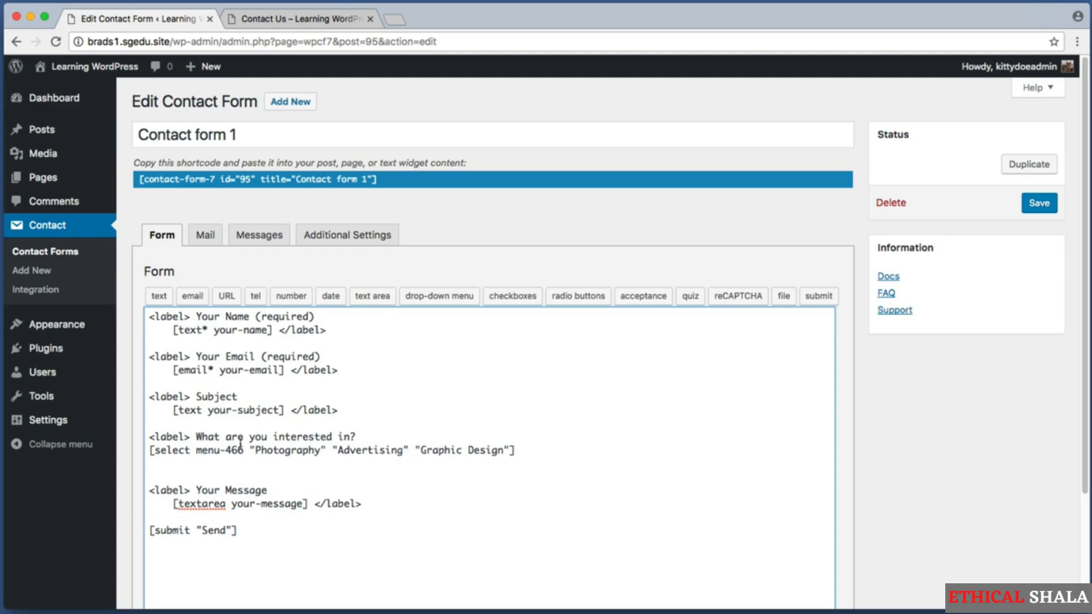
type("</label>")
left_click_drag(196, 463, 268, 436)
left_click(208, 449)
left_click(267, 437)
left_click(1039, 203)
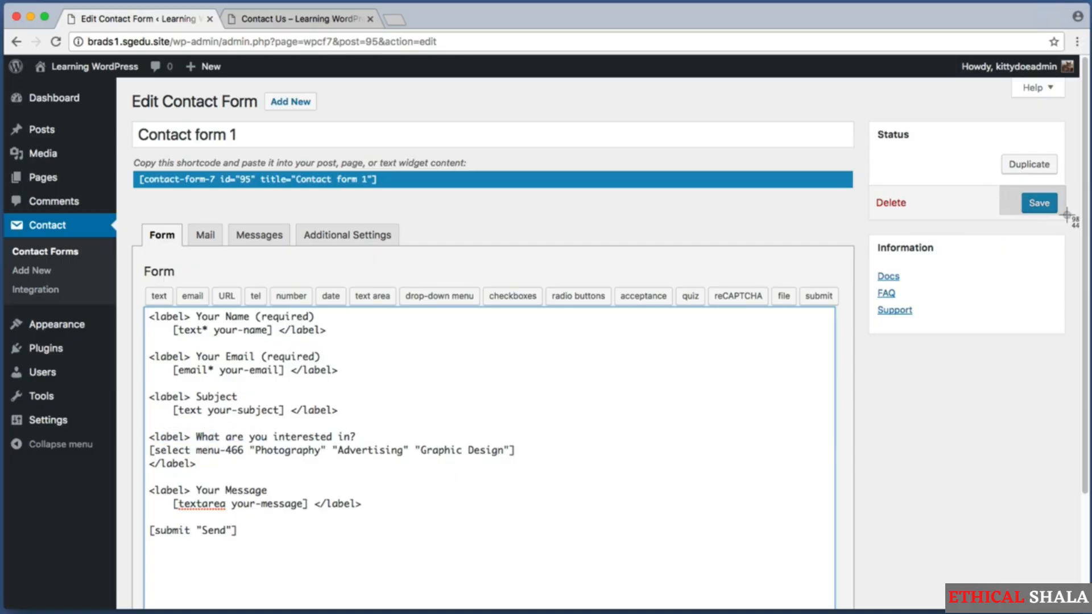
left_click_drag(1040, 199, 1064, 222)
Save the form and reload the live Contact Us page to view the changes
left_click(1039, 203)
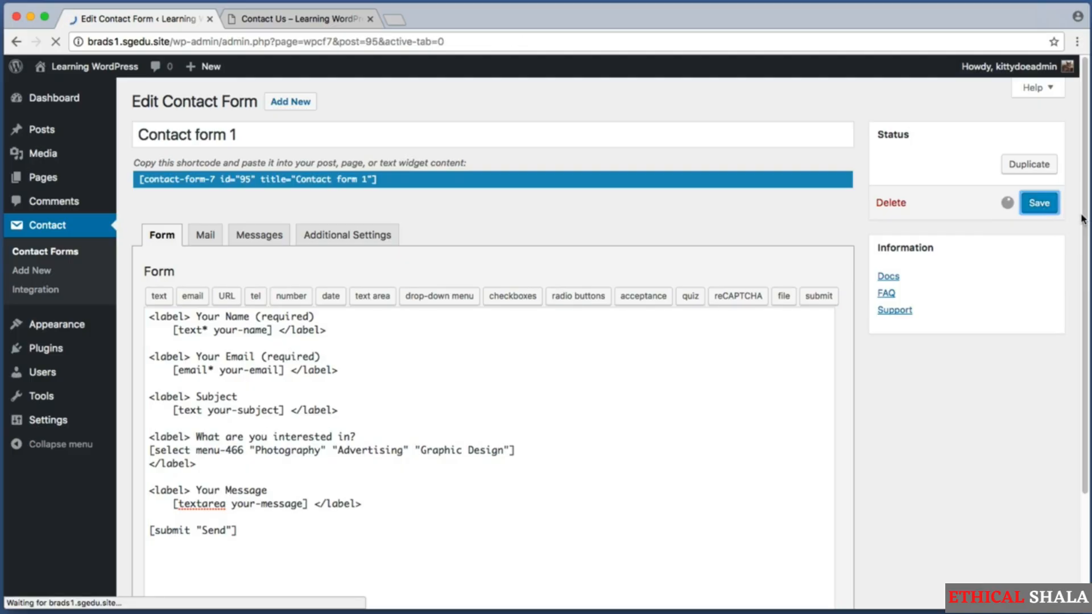
left_click(299, 19)
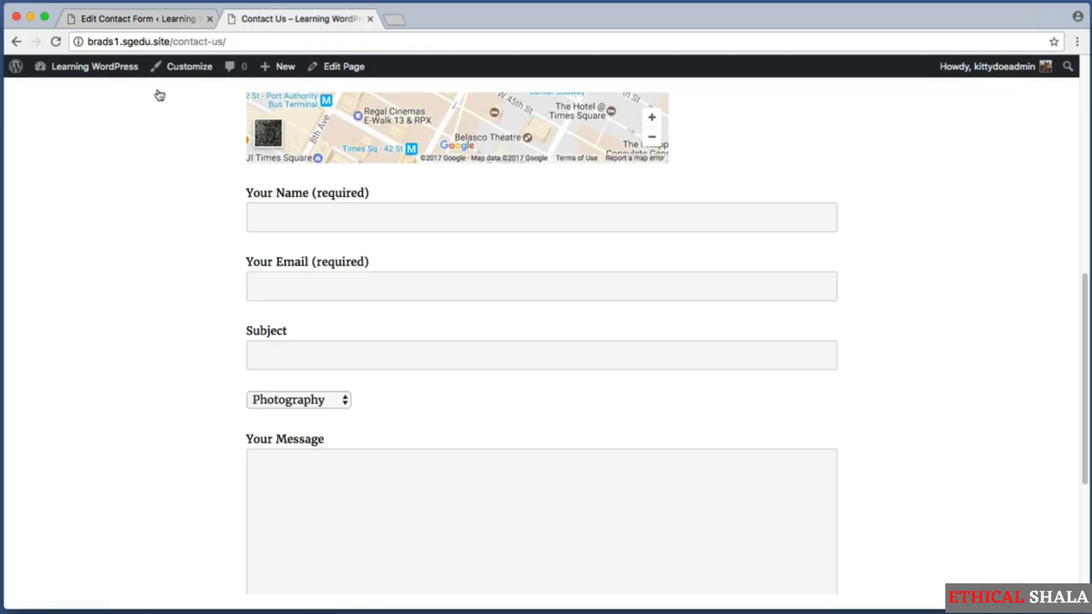
key("super+r")
left_click_drag(250, 316, 490, 348)
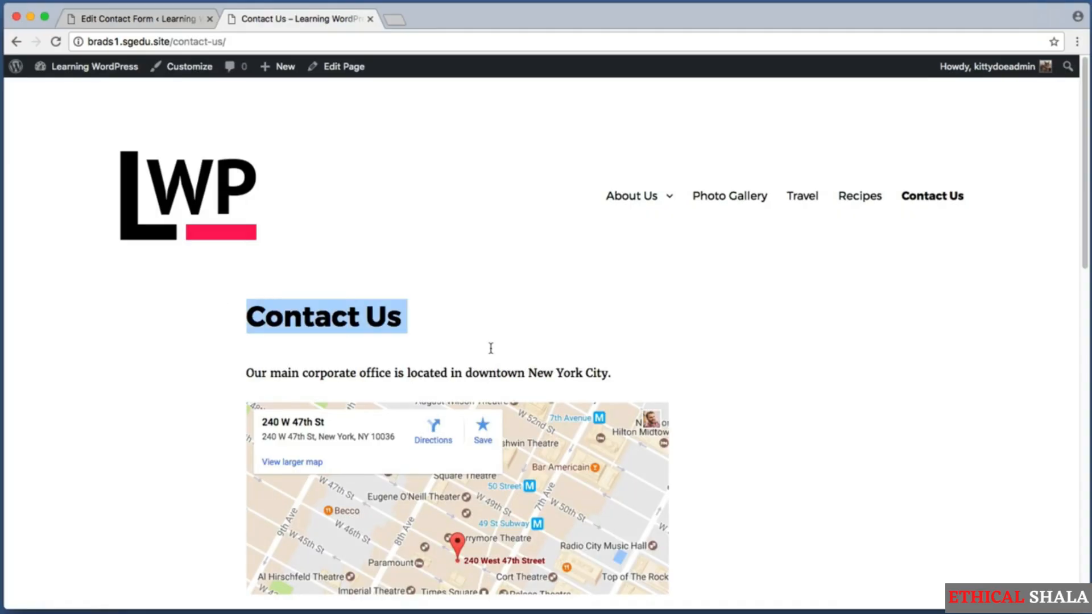
left_click(362, 342)
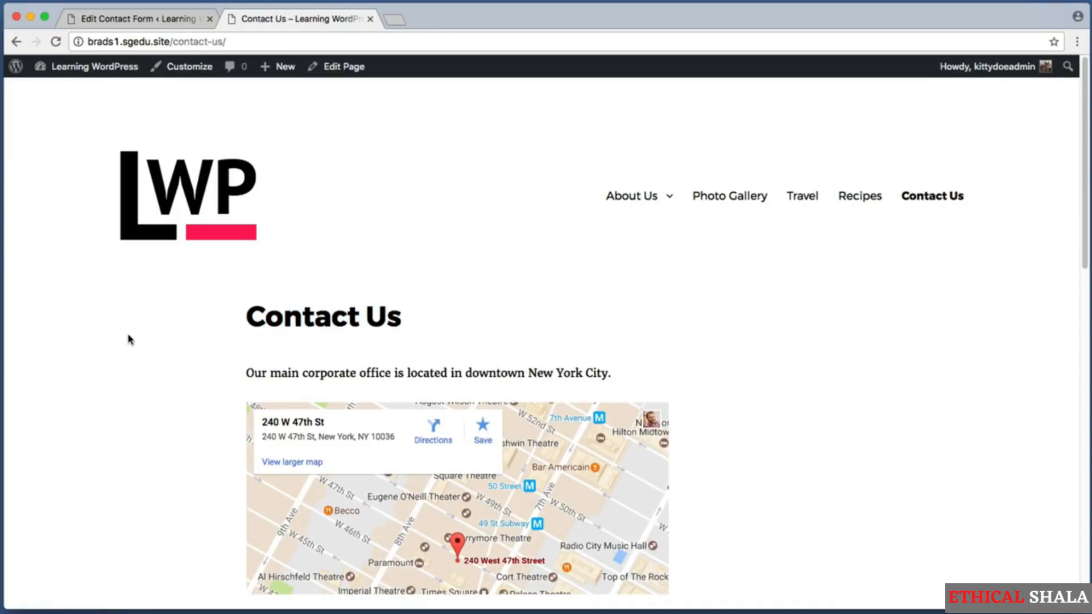
key("super+r")
scroll(1014, 314, "down", 1)
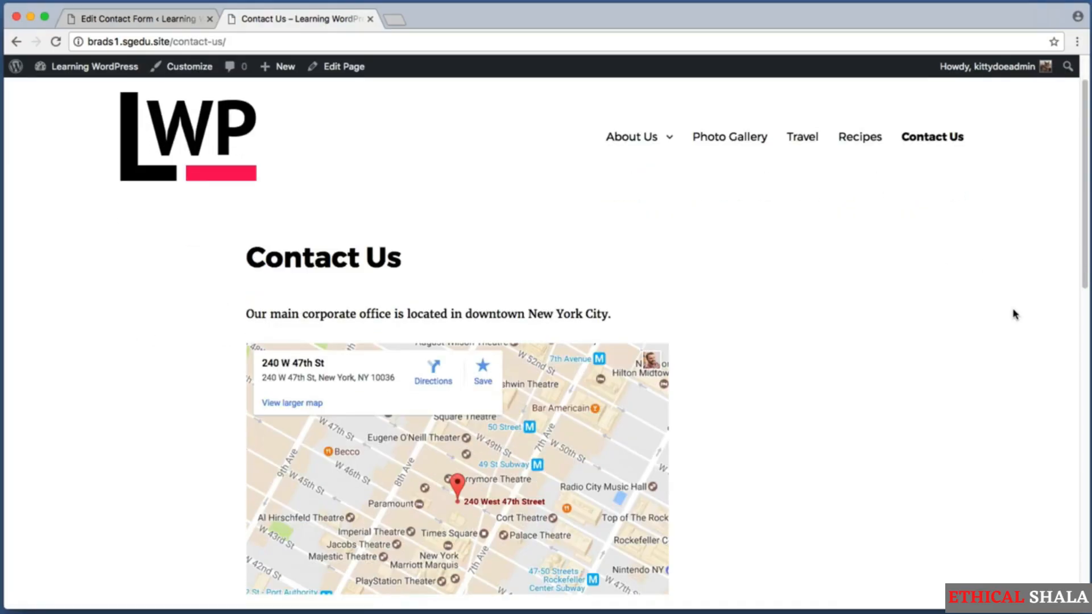
scroll(1015, 314, "down", 10)
Open the labelled 'What are you interested in?' drop-down, leaving Photography selected
key("super+shift+4")
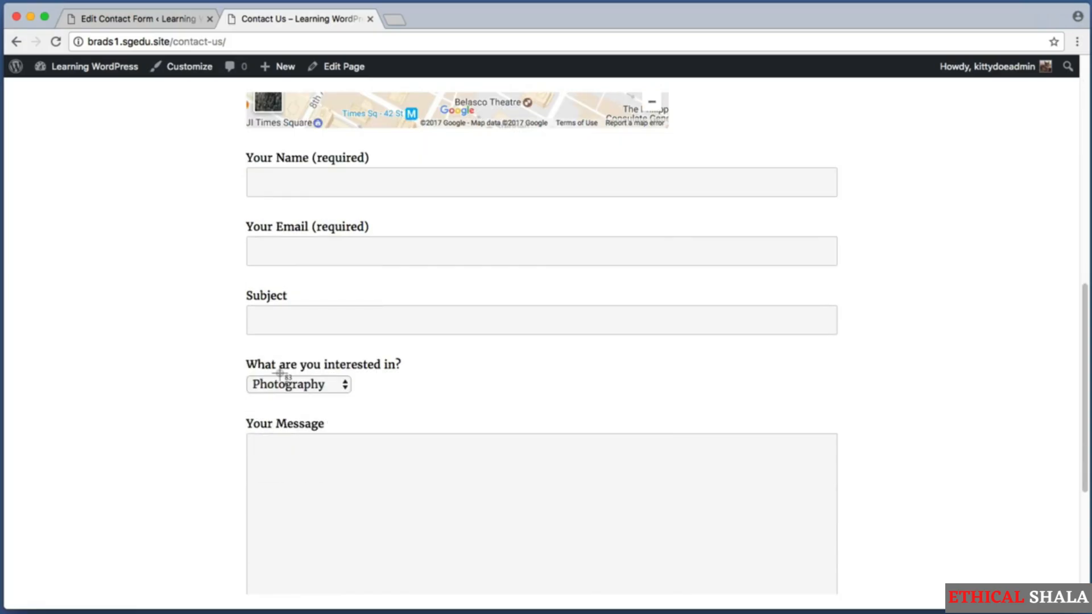
left_click_drag(217, 365, 446, 398)
left_click_drag(246, 364, 404, 361)
left_click(392, 362)
left_click(317, 385)
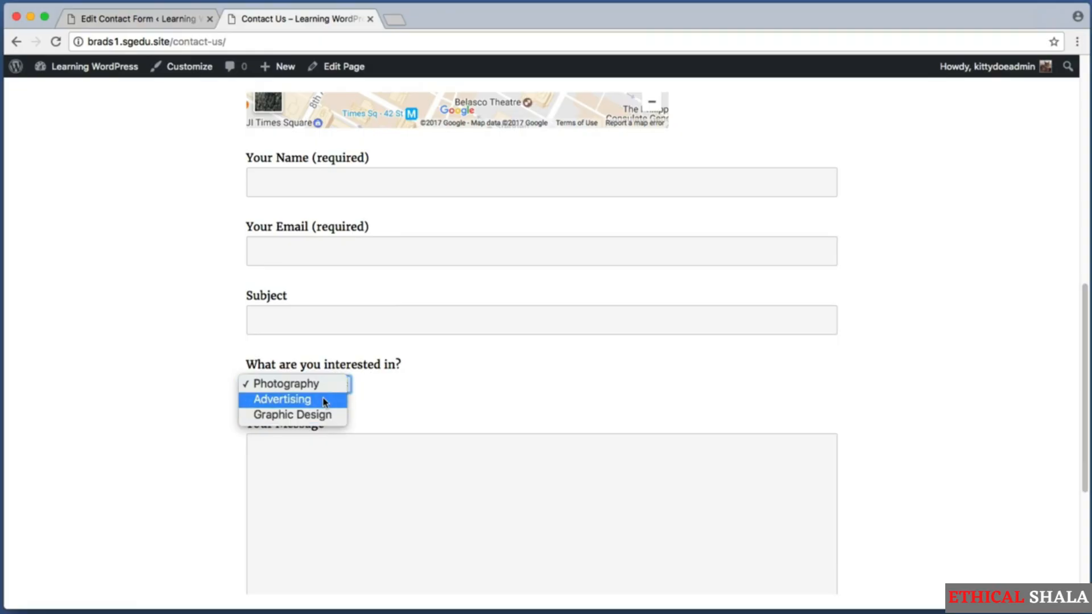
left_click(190, 365)
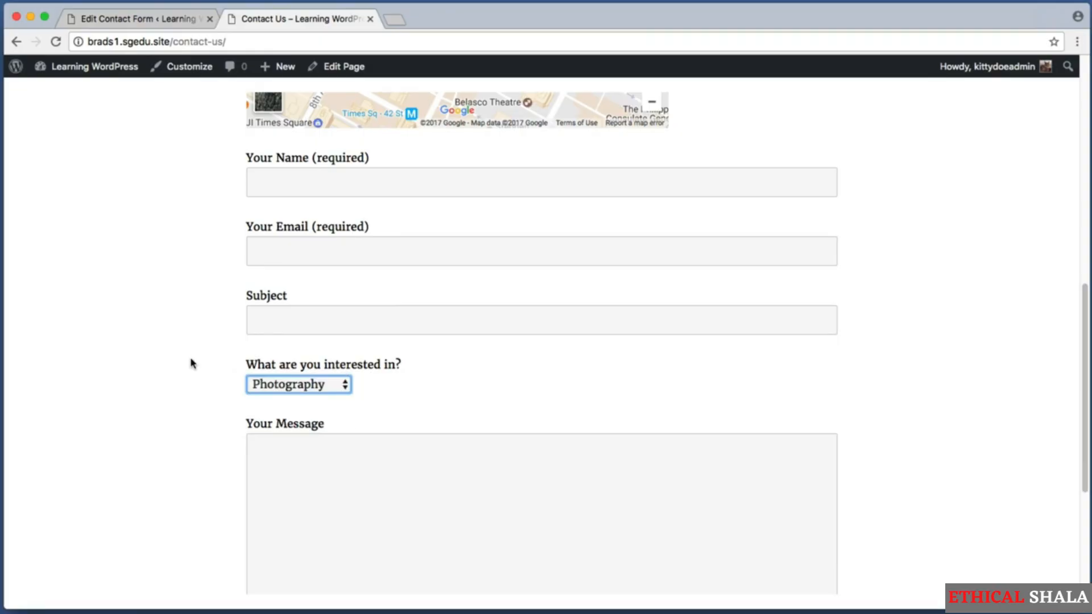
key("super+shift+4")
left_click_drag(234, 346, 514, 399)
Choose Advertising and then Graphic Design in the interest drop-down
key("super+shift+4")
left_click_drag(235, 140, 859, 555)
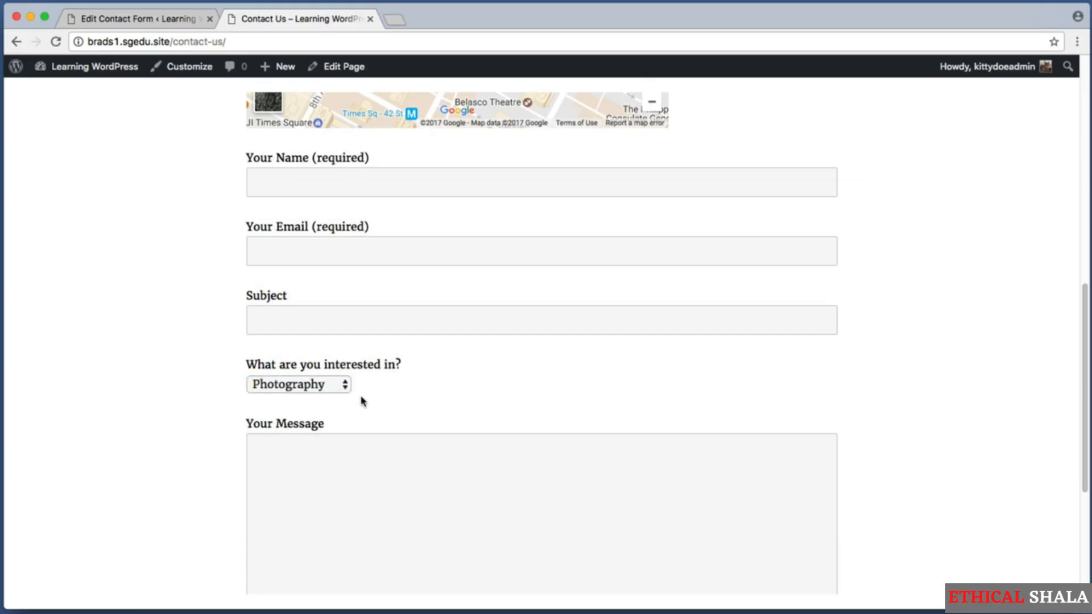
left_click(320, 391)
left_click(304, 401)
left_click(288, 388)
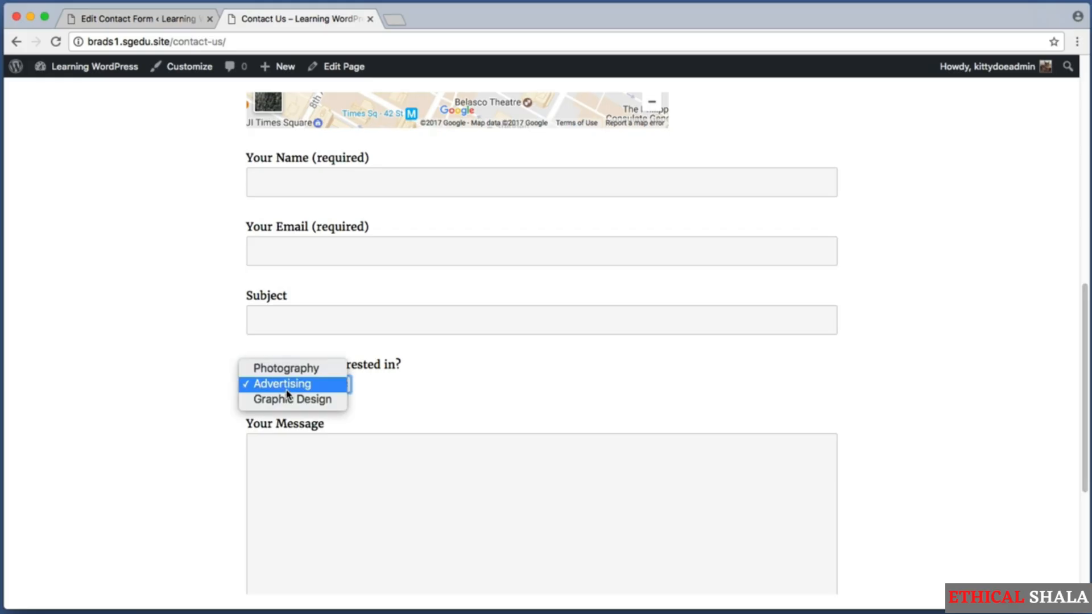
left_click(295, 401)
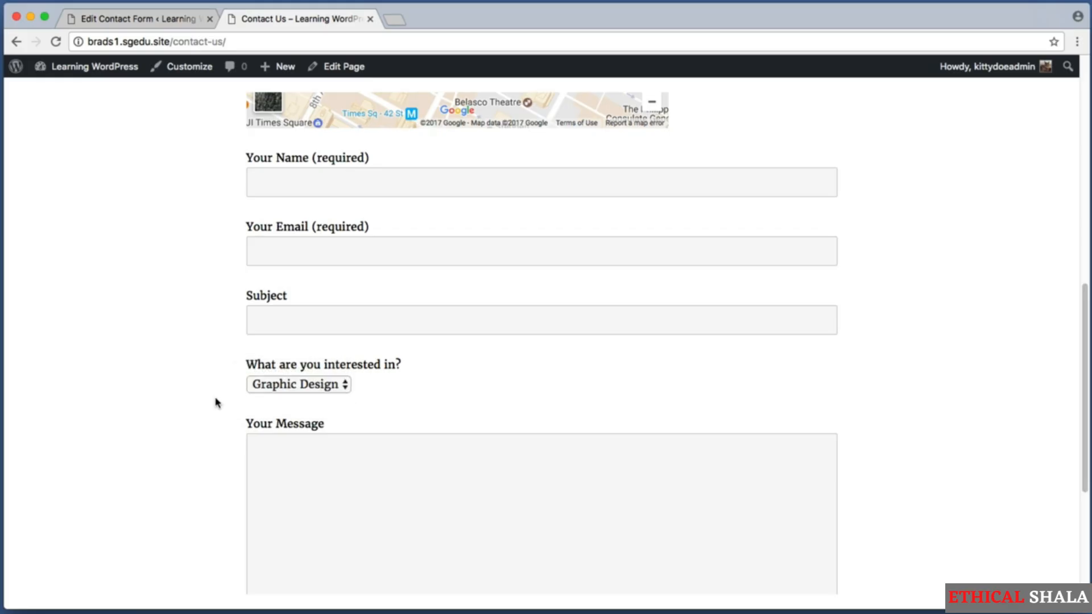
left_click(159, 21)
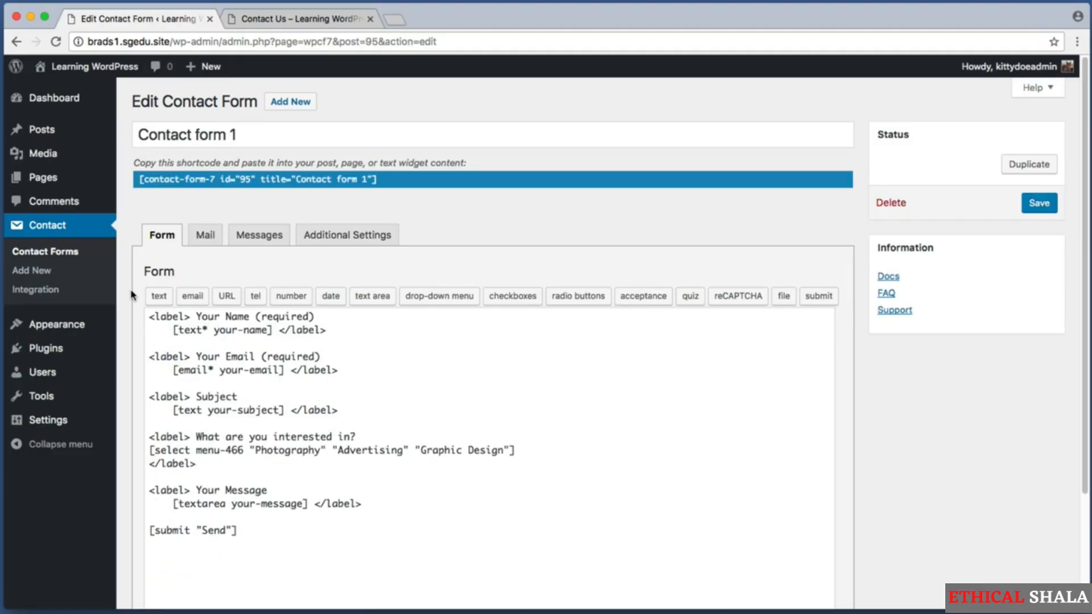
Open the Mail settings of Contact form 1
key("super+shift+4")
left_click_drag(148, 316, 572, 546)
key("super+shift+4")
left_click_drag(136, 219, 391, 261)
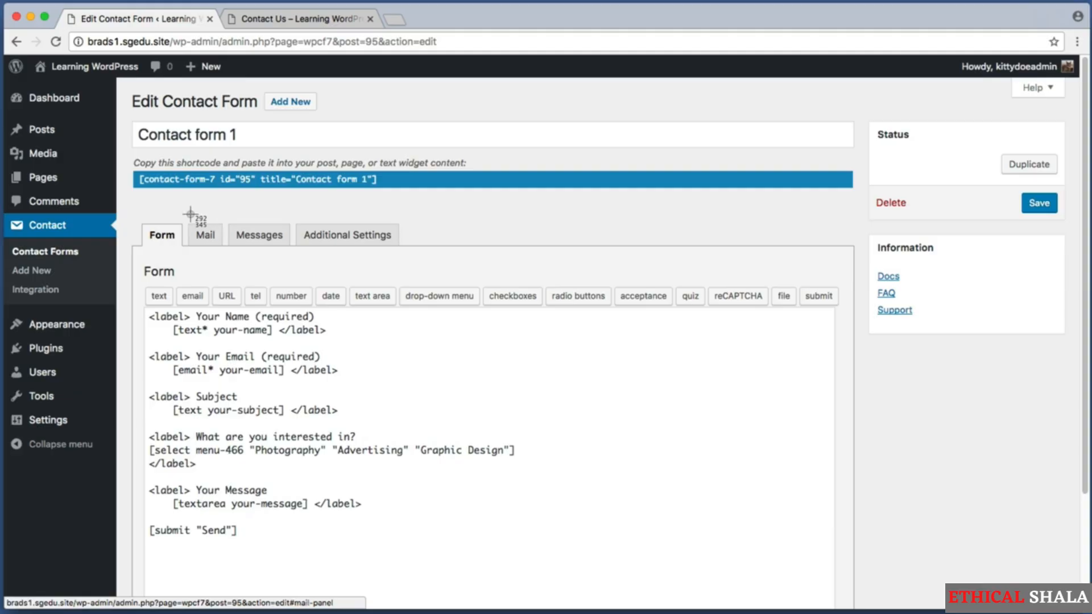
key("super+shift+4")
left_click_drag(186, 213, 231, 267)
left_click(214, 236)
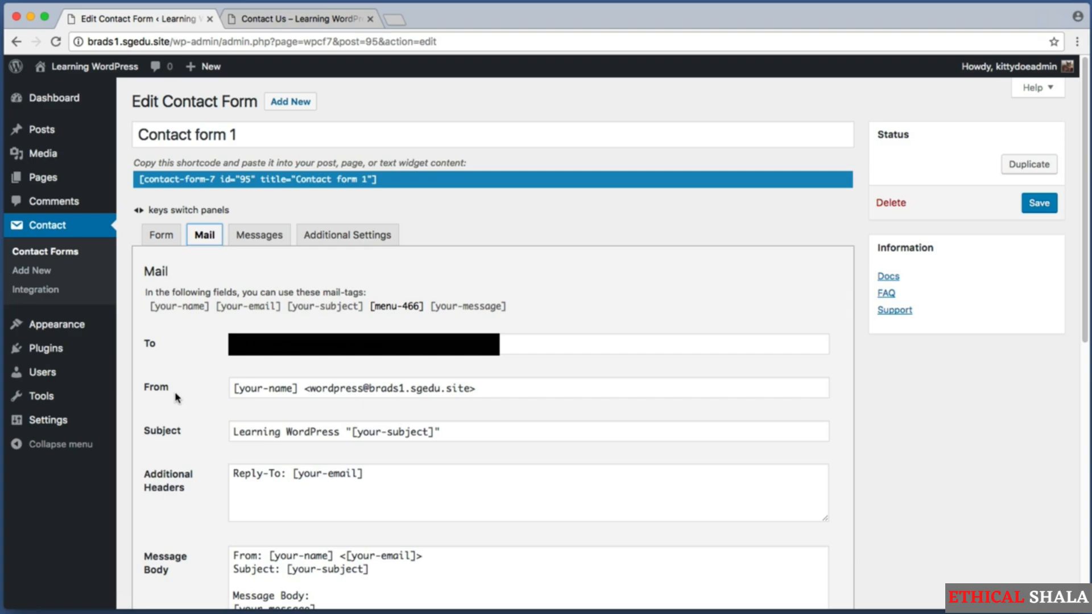
Review the your-name, your-email and your-subject tags in the message body template
scroll(160, 381, "down", 3)
key("super+shift+4")
left_click_drag(137, 364, 195, 401)
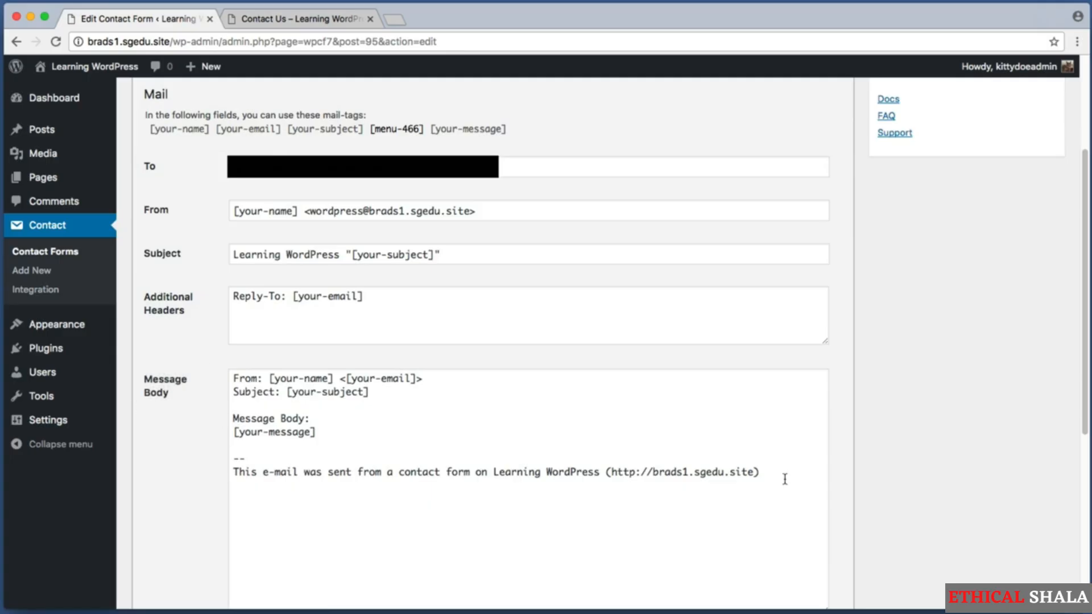
left_click_drag(782, 478, 199, 370)
left_click(697, 485)
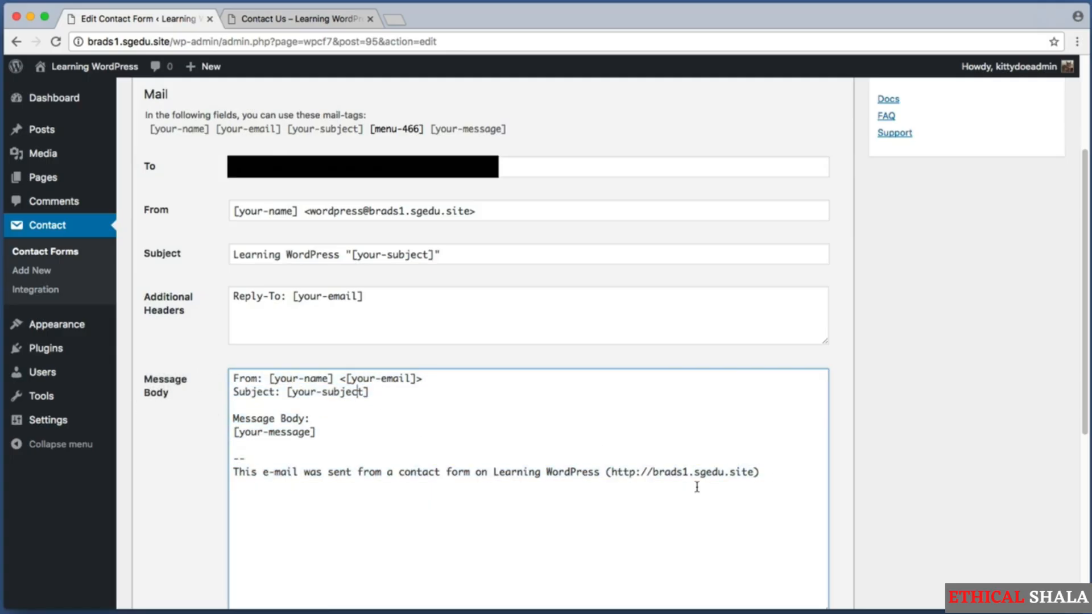
left_click_drag(762, 475, 203, 370)
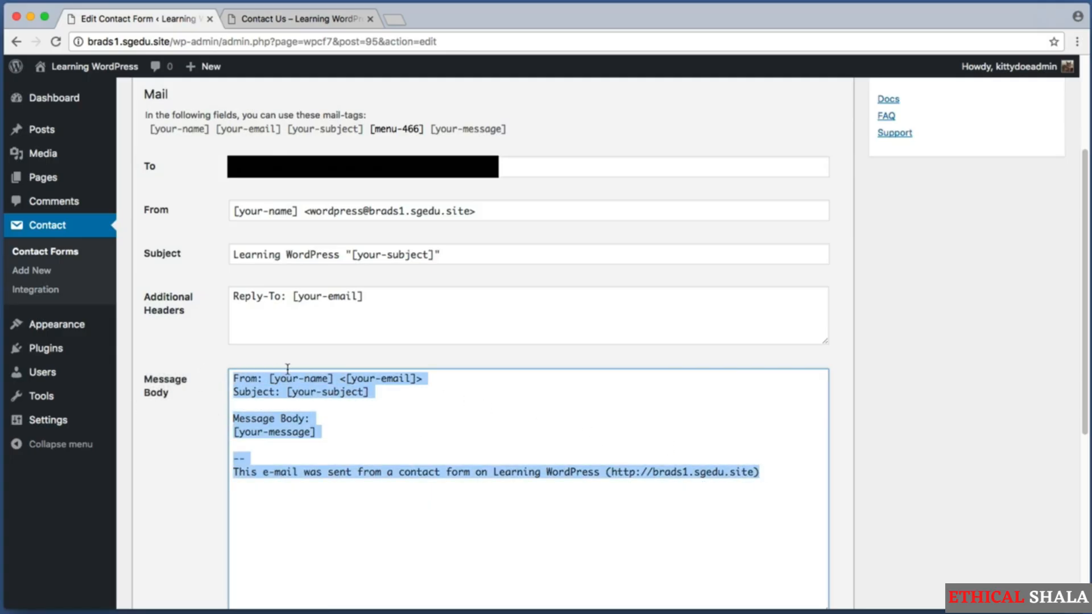
left_click(272, 378)
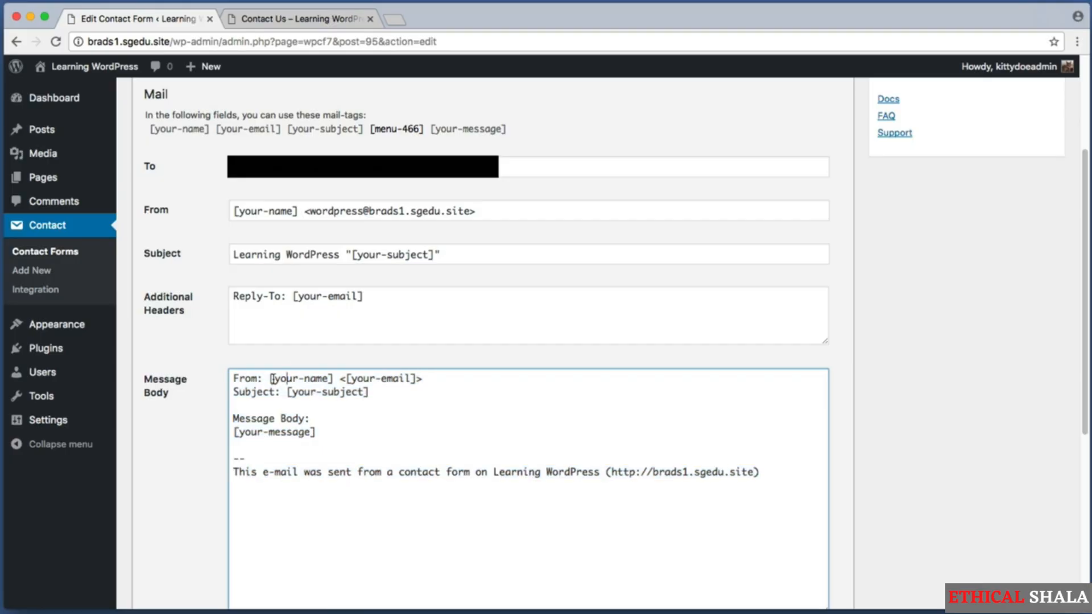
left_click_drag(272, 378, 435, 378)
left_click_drag(287, 391, 370, 392)
left_click_drag(273, 378, 329, 380)
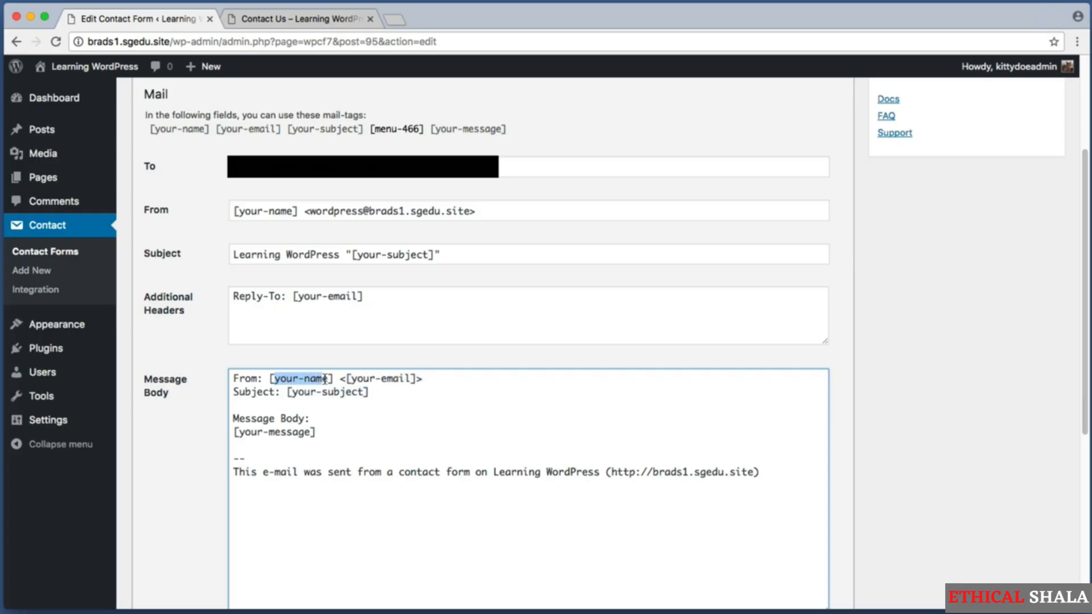
left_click(336, 377)
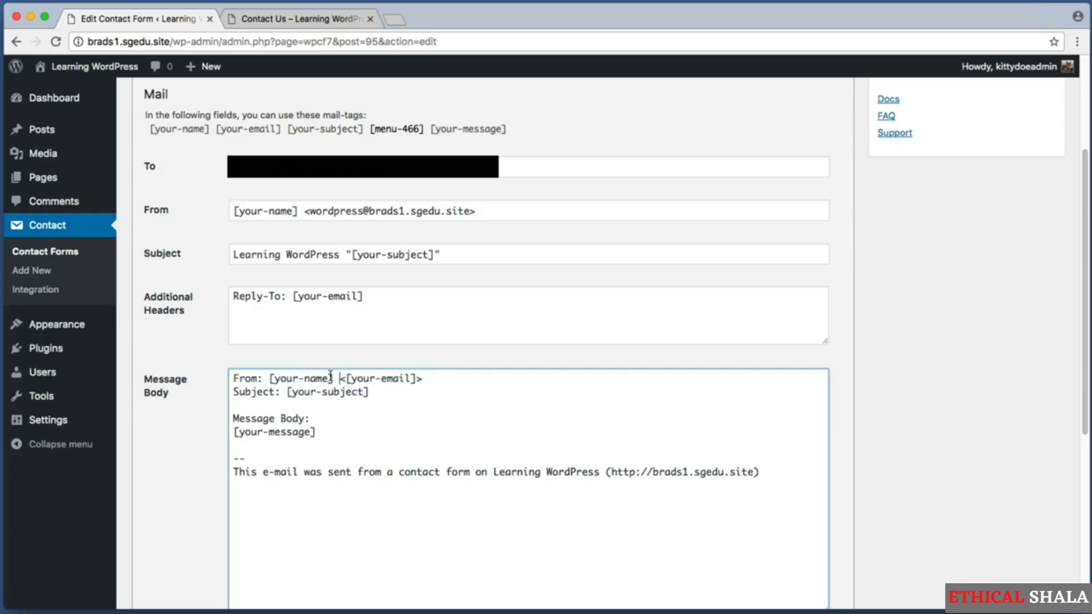
left_click_drag(330, 376, 376, 379)
left_click(272, 378)
left_click(353, 380)
left_click(390, 379)
Place the insertion point on the blank line below the Subject line
left_click(311, 407)
double_click(236, 377)
left_click(268, 378)
left_click_drag(233, 392, 402, 391)
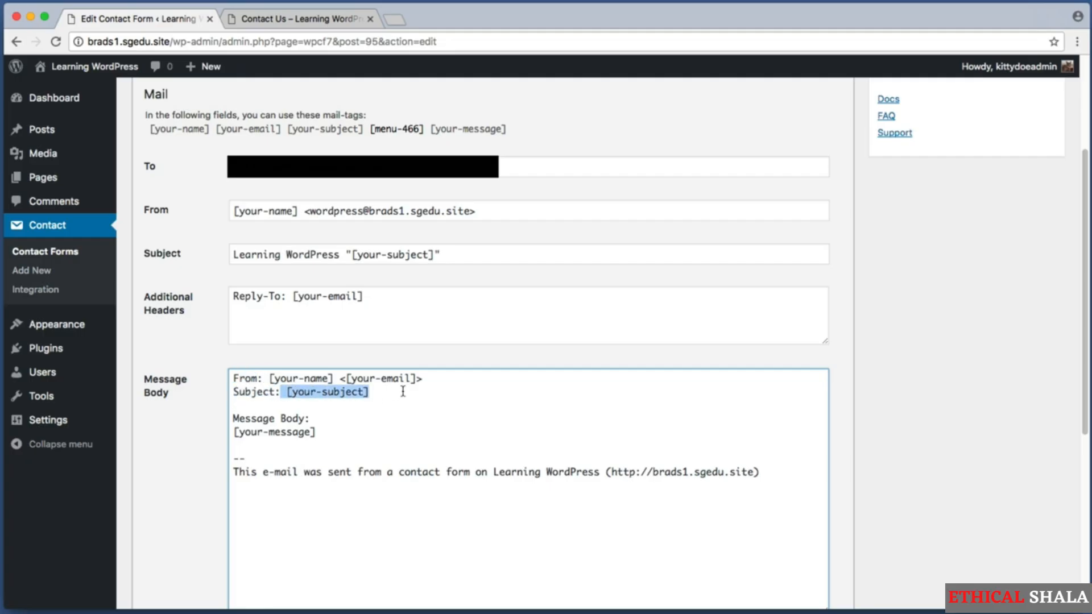
left_click(401, 392)
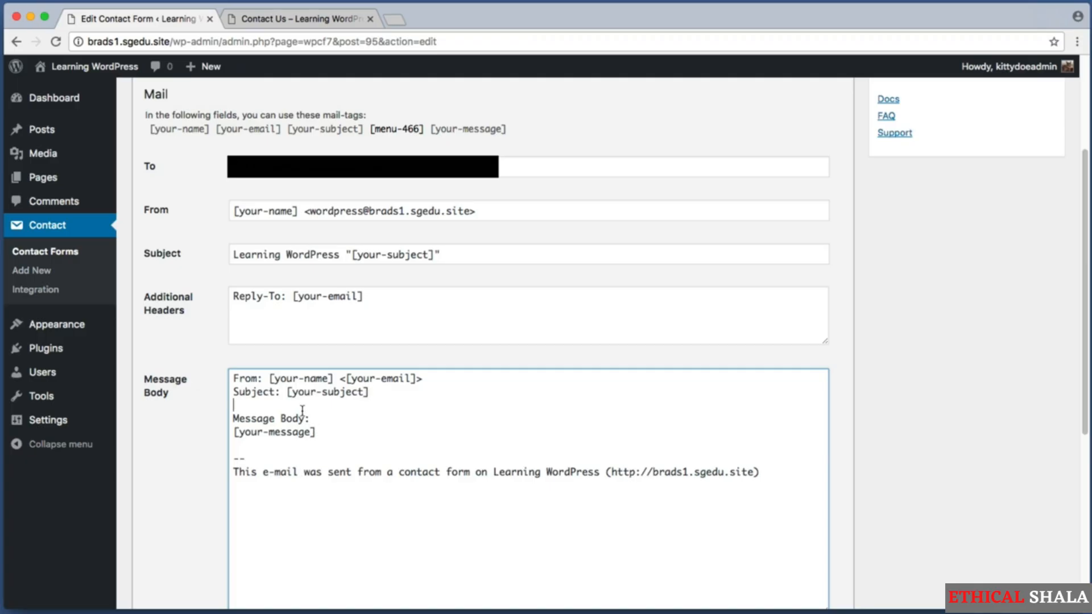
left_click_drag(593, 493, 199, 370)
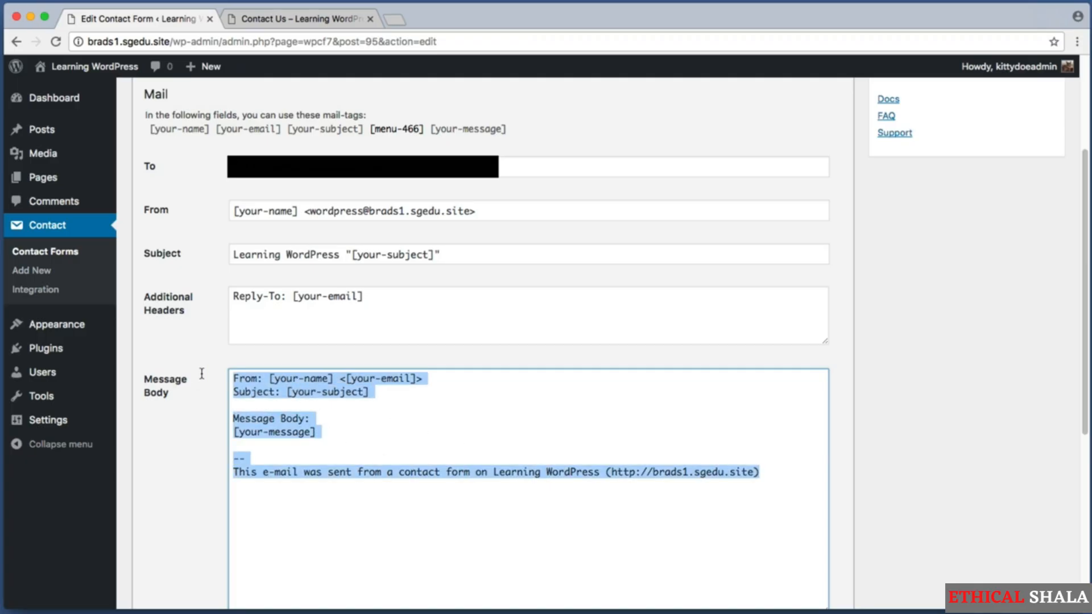
left_click(340, 407)
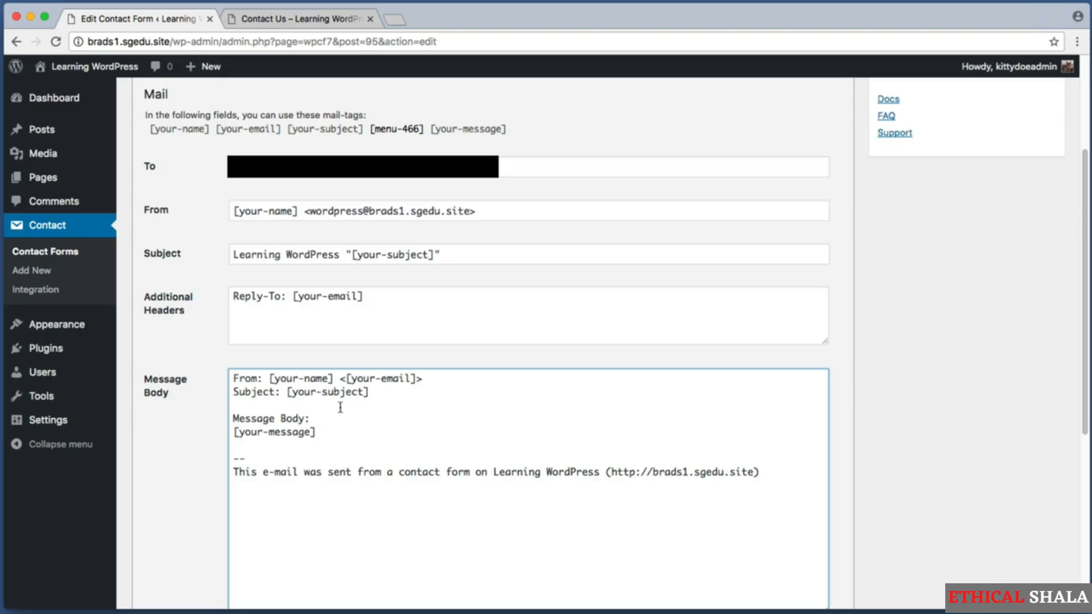
Add an 'Interested in' line above 'Message Body:' in the mail template
key("Return")
key("Return")
key("Up")
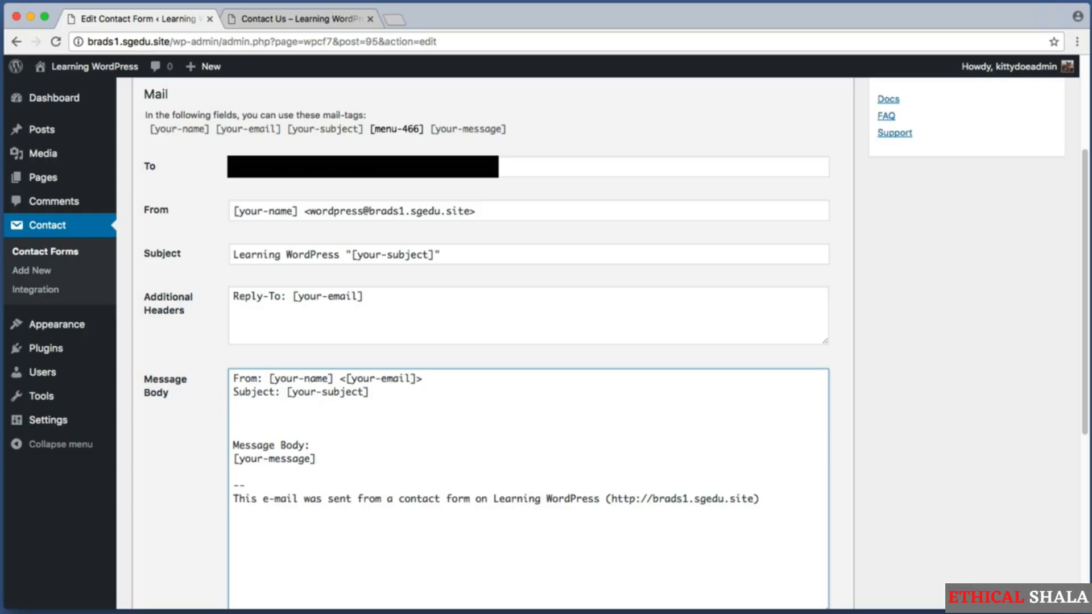
type("Interested in")
scroll(319, 419, "up", 5)
key("super+shift+4")
left_click_drag(187, 198, 226, 257)
key("super+shift+4")
left_click_drag(135, 204, 188, 250)
Back in the Form template, select the drop-down field name menu-466
left_click(176, 242)
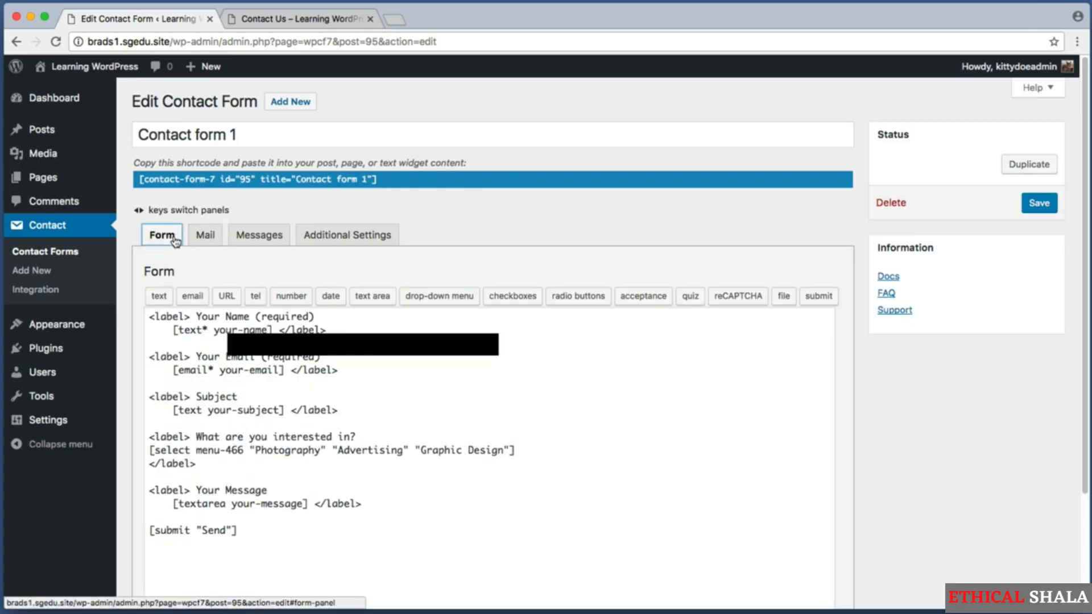
left_click_drag(249, 461, 146, 438)
left_click(178, 448)
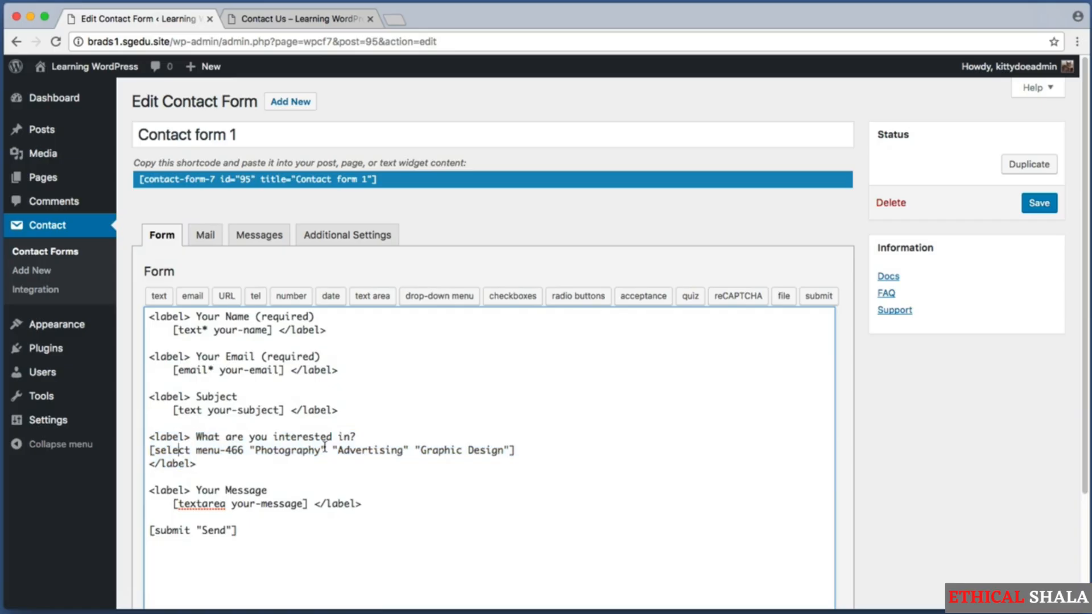
left_click_drag(269, 462, 94, 441)
left_click(193, 437)
left_click_drag(196, 451, 224, 452)
mouse_move(240, 452)
left_mouse_down()
mouse_move(231, 451)
mouse_move(243, 450)
left_mouse_up()
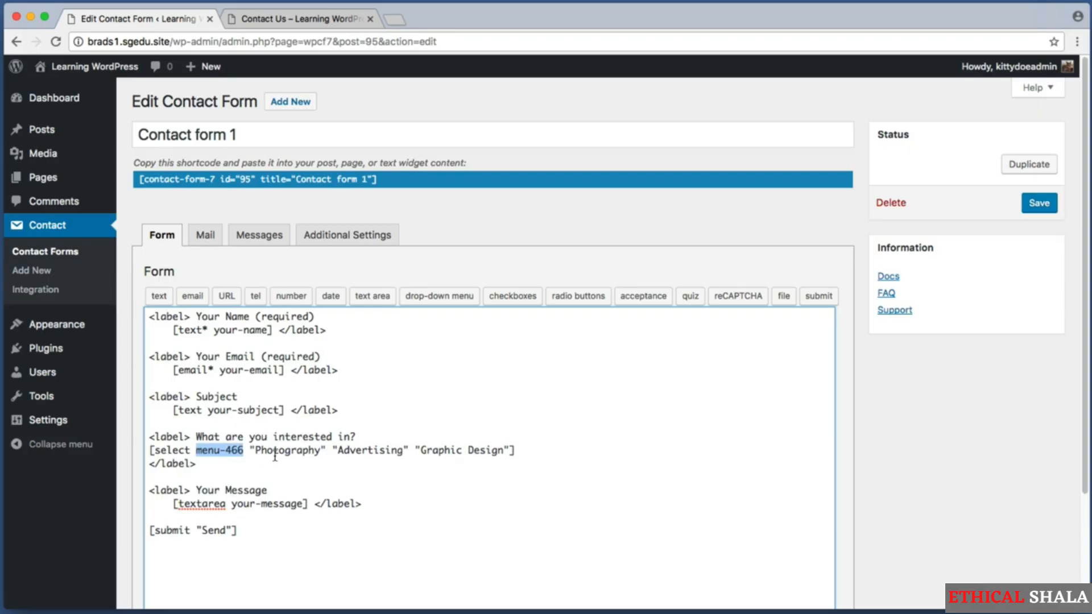
Replace menu-466 with 'interested-in' in the select tag
key("Right")
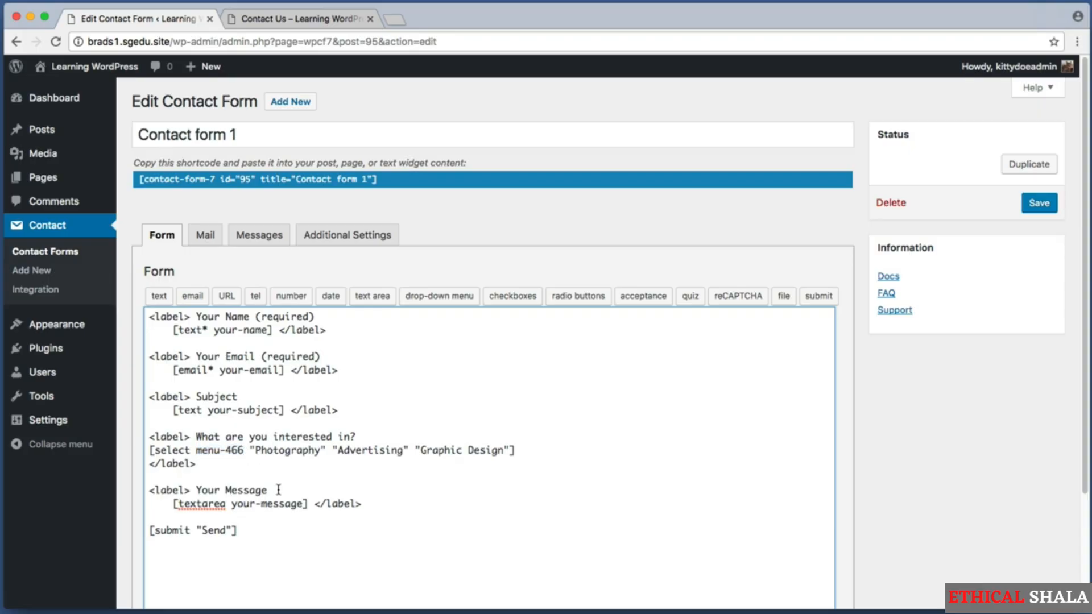
key("BackSpace")
key("BackSpace")
key("BackSpace")
key("BackSpace")
key("BackSpace")
key("BackSpace")
key("BackSpace")
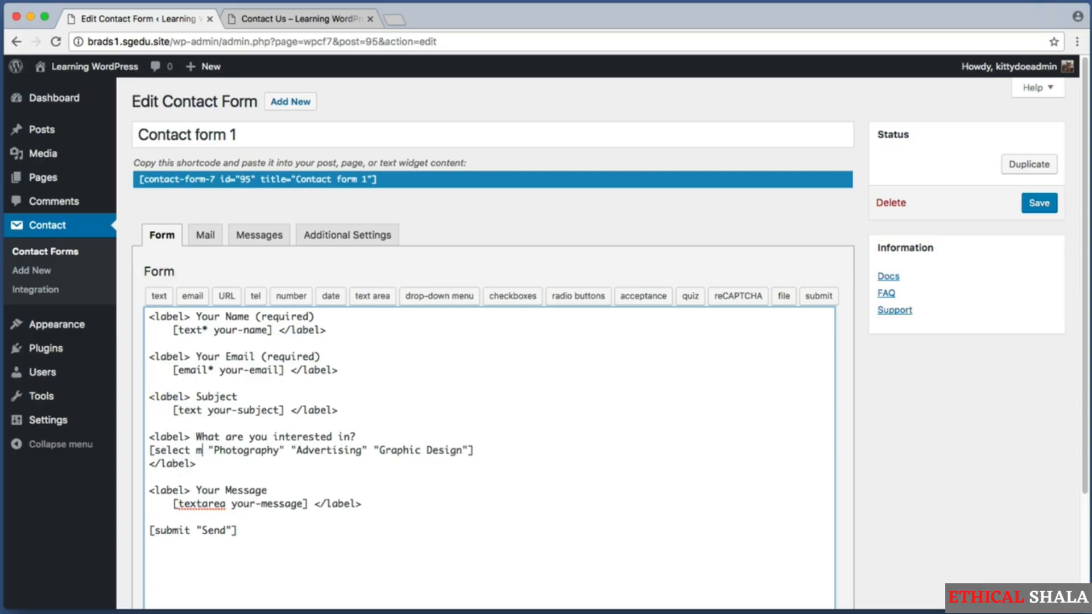
key("BackSpace")
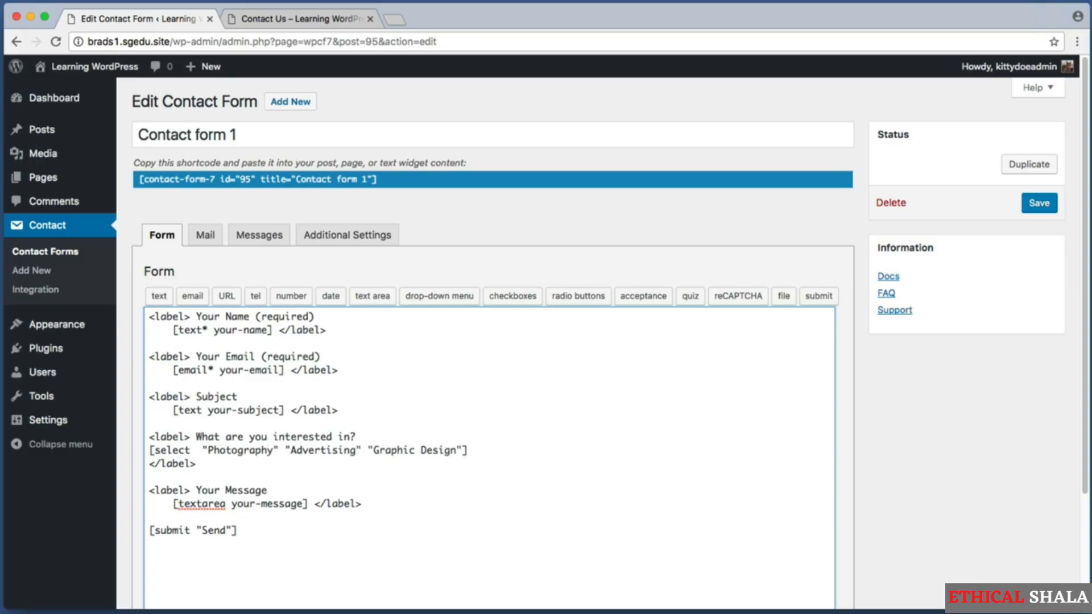
type("interested")
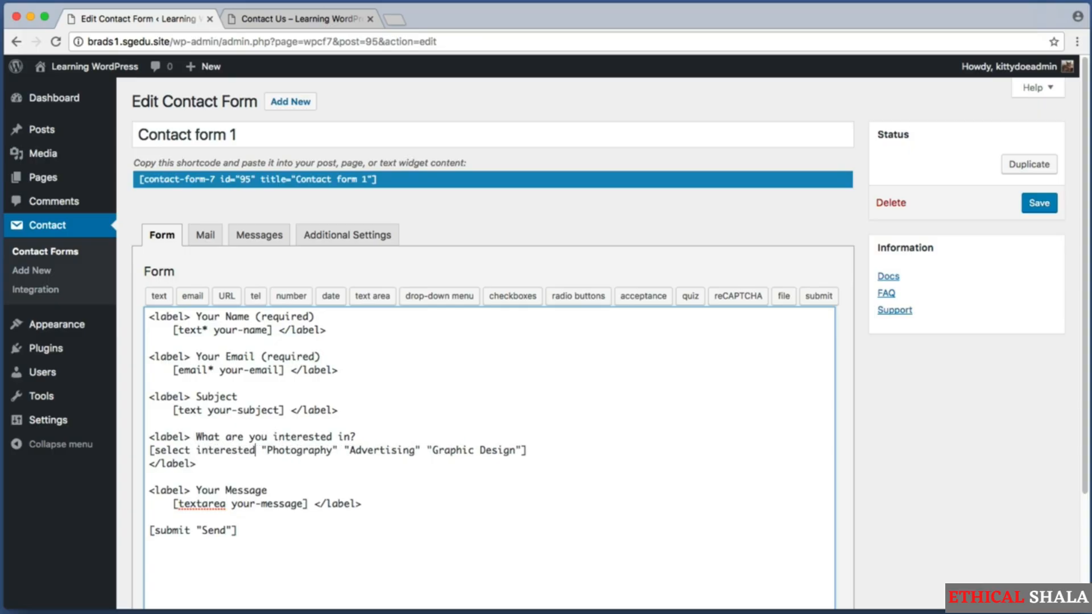
type("-in")
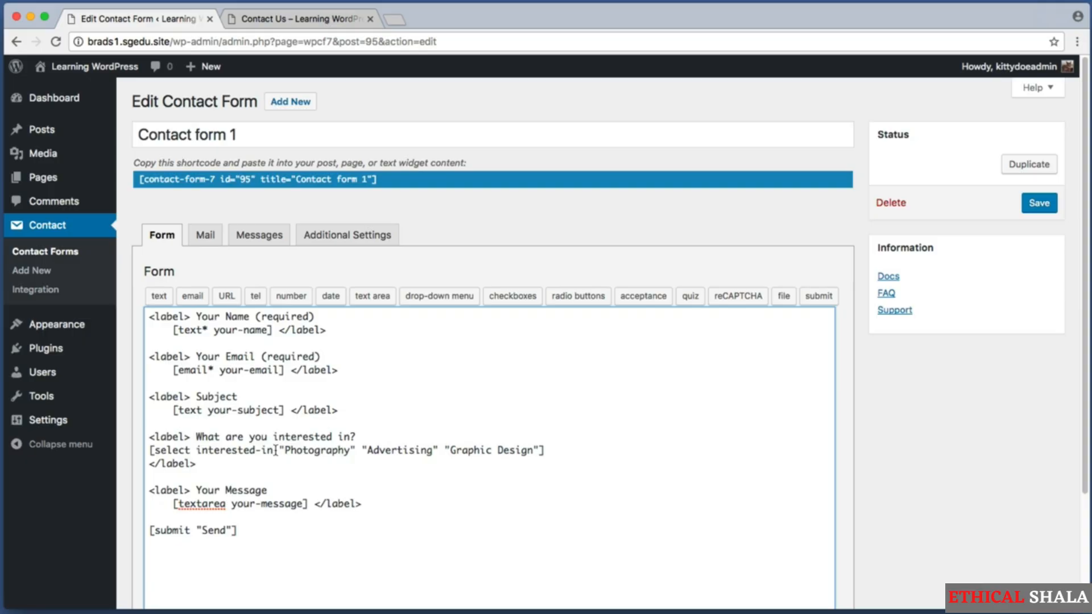
mouse_move(274, 450)
left_mouse_down()
mouse_move(198, 447)
mouse_move(273, 450)
mouse_move(255, 449)
left_mouse_up()
left_click(196, 449)
left_click(273, 450)
left_click(249, 450)
left_click(265, 448)
left_click(260, 449)
left_click(271, 449)
key("super+shift+4")
left_click_drag(181, 215, 229, 250)
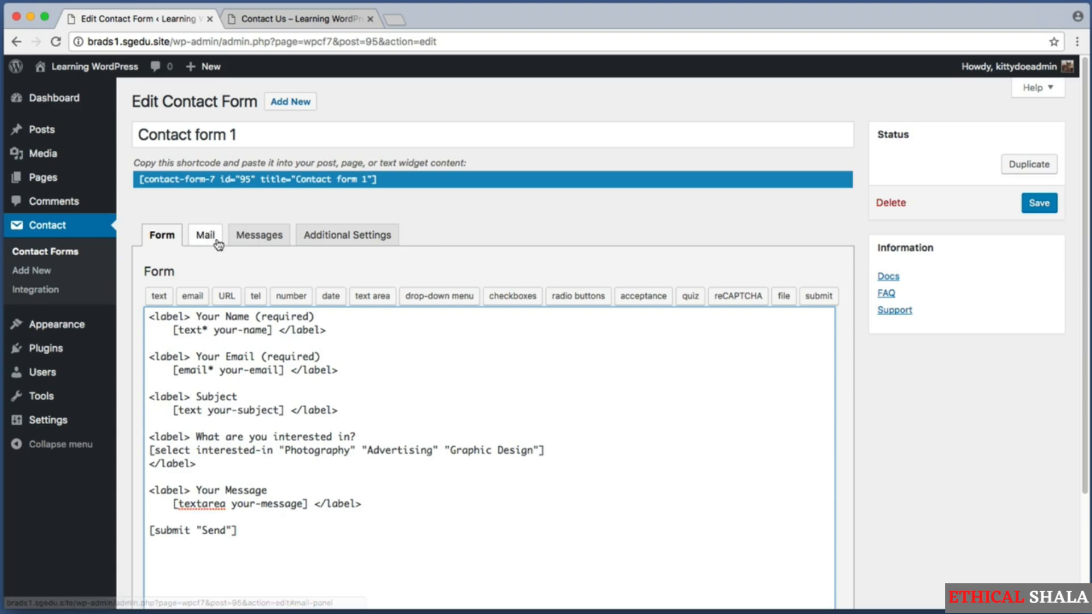
Open the Mail settings and place the caret after 'Interested in:' in the message body
left_click(205, 234)
scroll(178, 336, "down", 6)
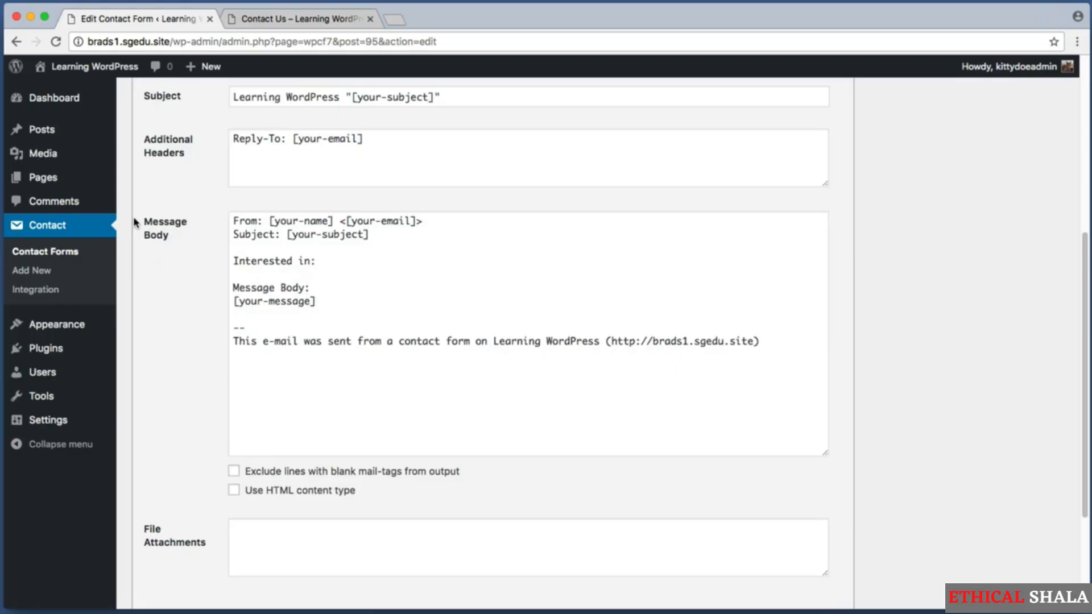
key("super+shift+4")
left_click_drag(136, 211, 236, 279)
left_click_drag(370, 260, 231, 264)
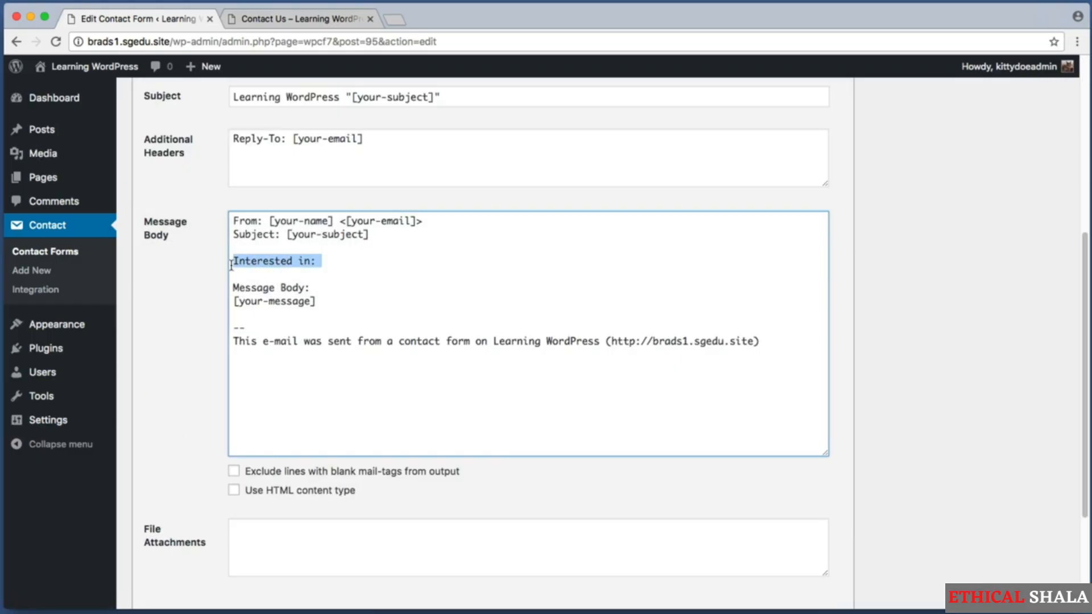
left_click(327, 258)
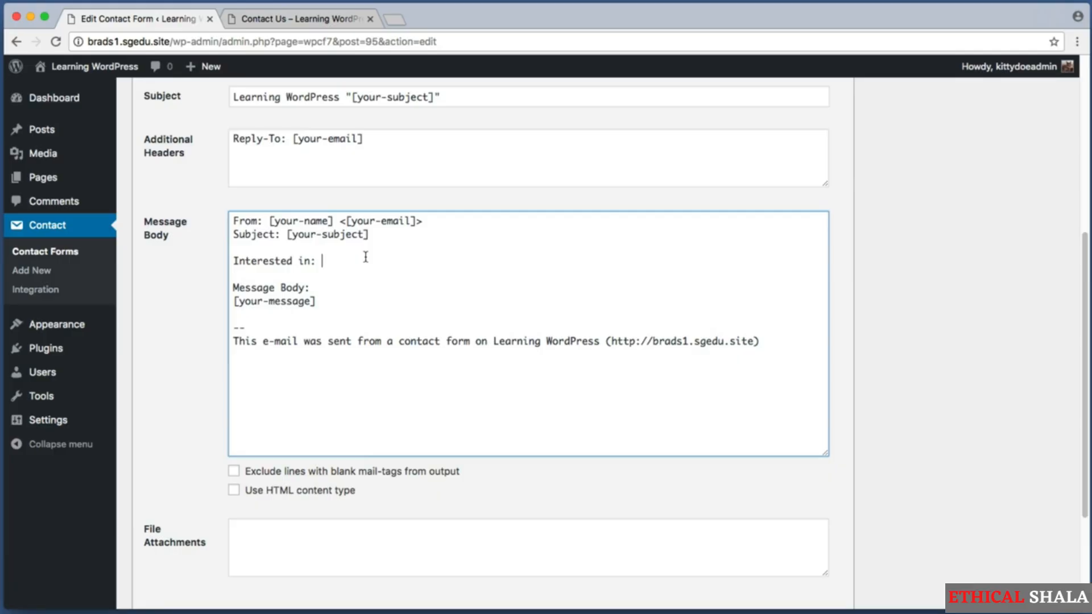
Insert the [interested-in] mail tag after 'Interested in:'
type("[")
key("BackSpace")
type("[]")
key("Left")
type("interested-in")
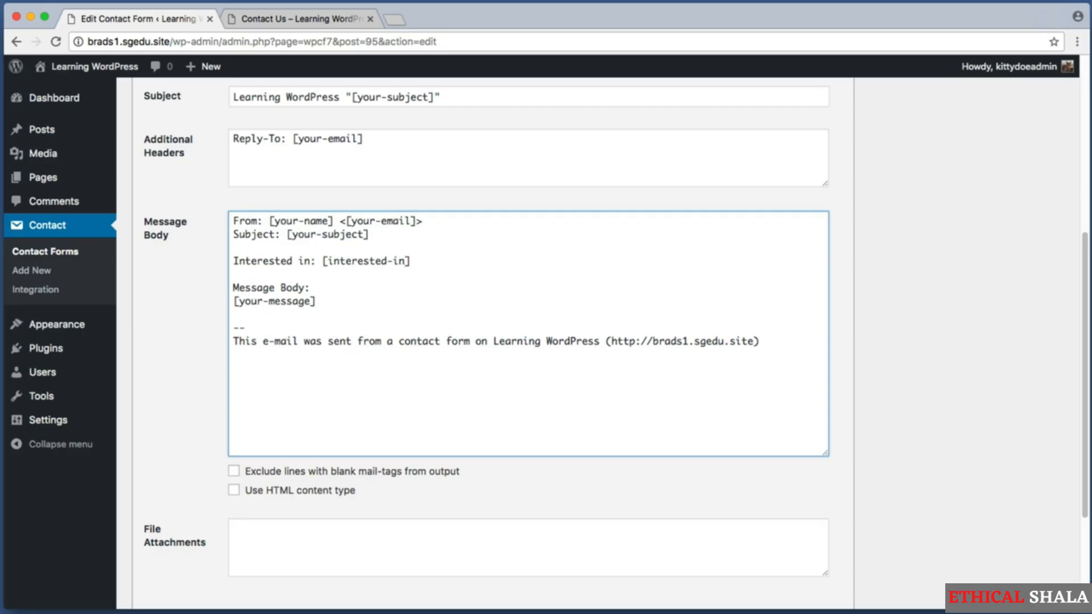
left_click_drag(453, 337, 208, 226)
left_click(593, 299)
Save the contact form with the updated mail body
scroll(1007, 335, "down", 3)
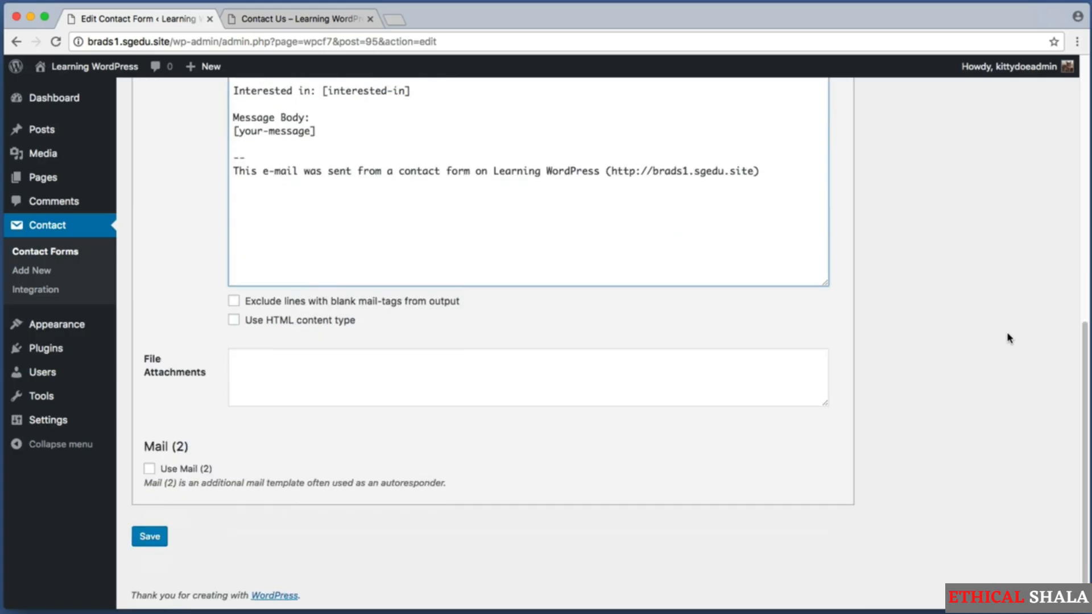
key("super+shift+4")
left_click_drag(192, 565, 121, 504)
left_click(148, 540)
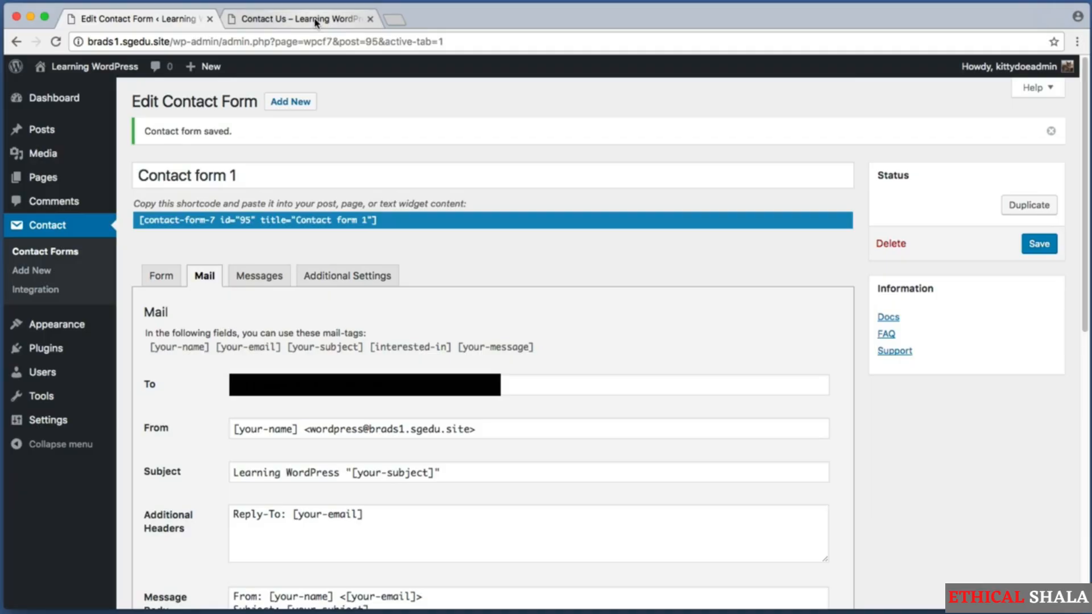
Return to the Contact Us page and reload it to get the latest form
left_click(315, 19)
scroll(133, 176, "up", 10)
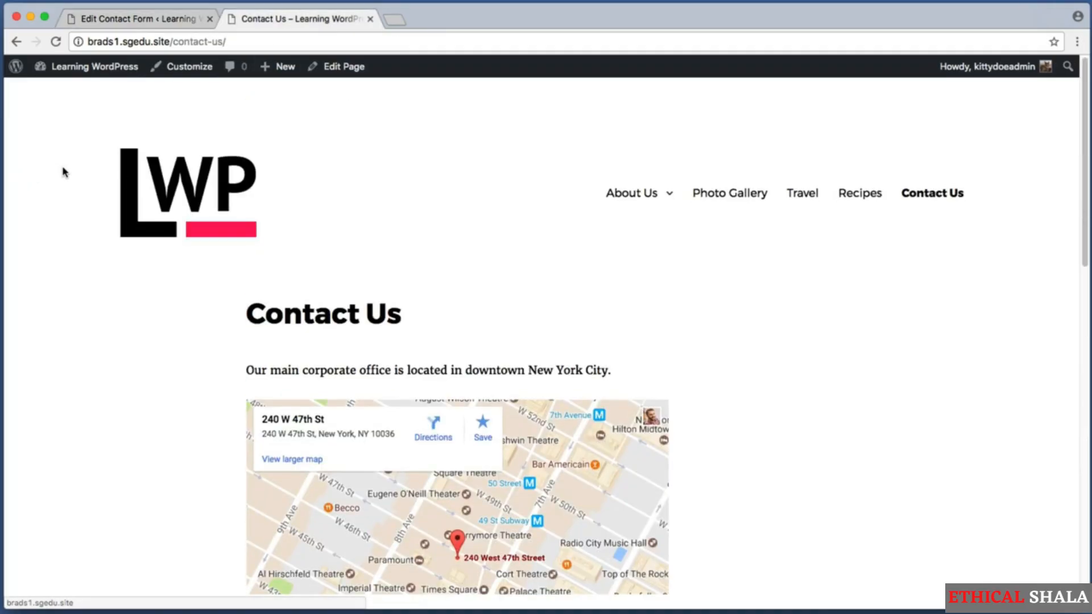
key("super+r")
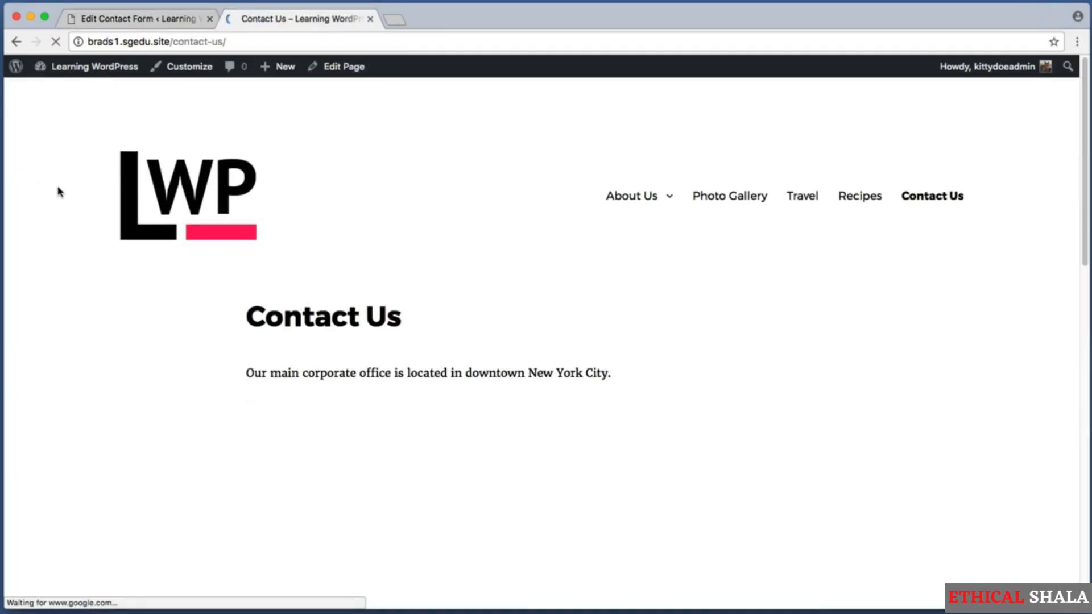
scroll(1016, 261, "down", 5)
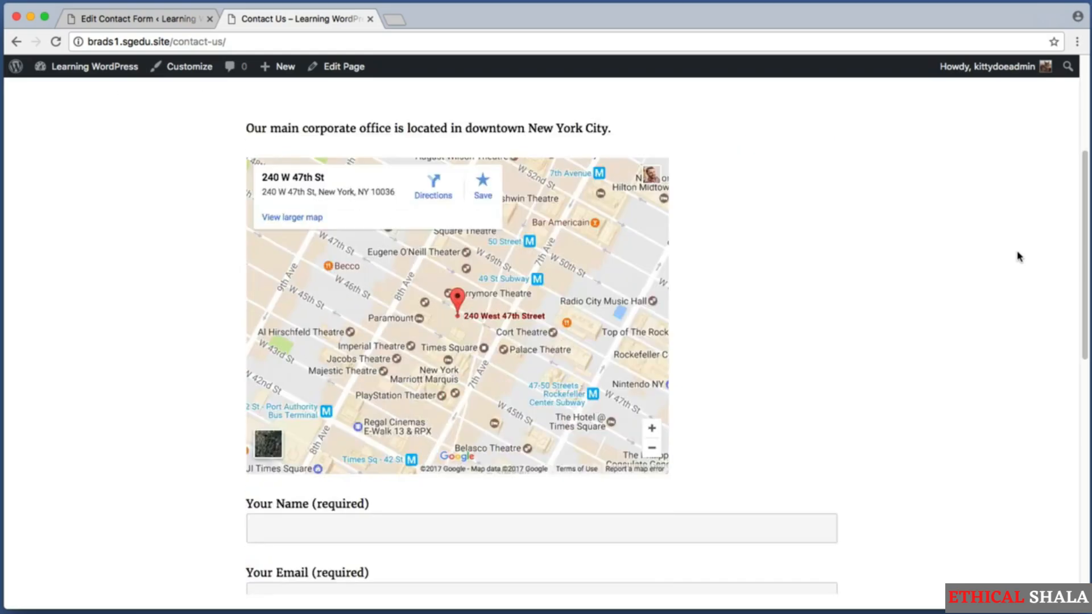
scroll(1017, 257, "down", 5)
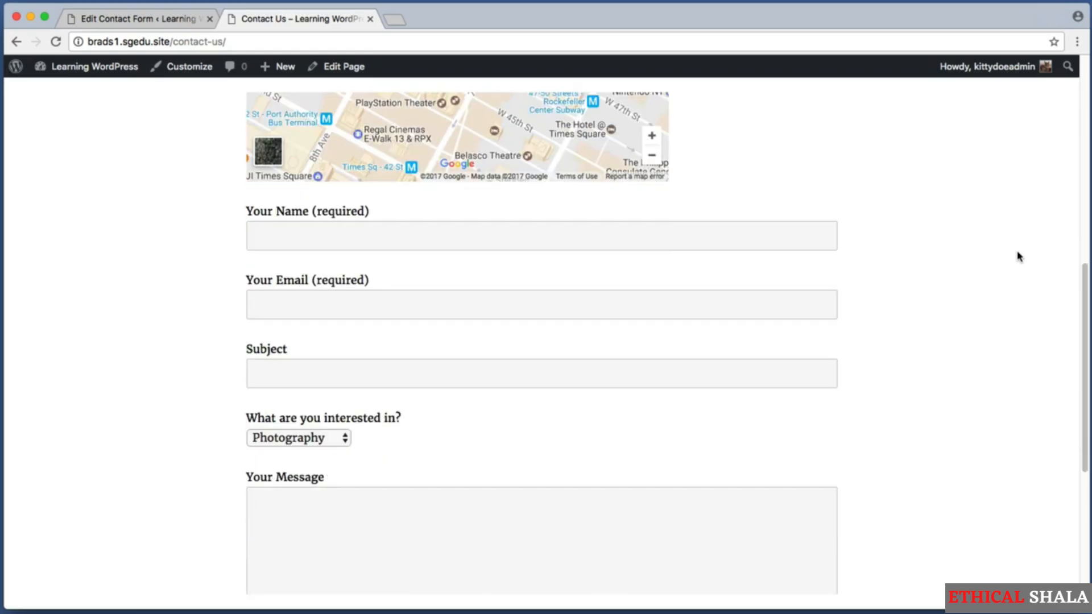
Fill in the sender's name and e-mail, subject 'Hey, let's work together', Advertising, and message 'Hello world, 123, lorem ipsum.'
left_click(601, 249)
key("Tab")
key("Tab")
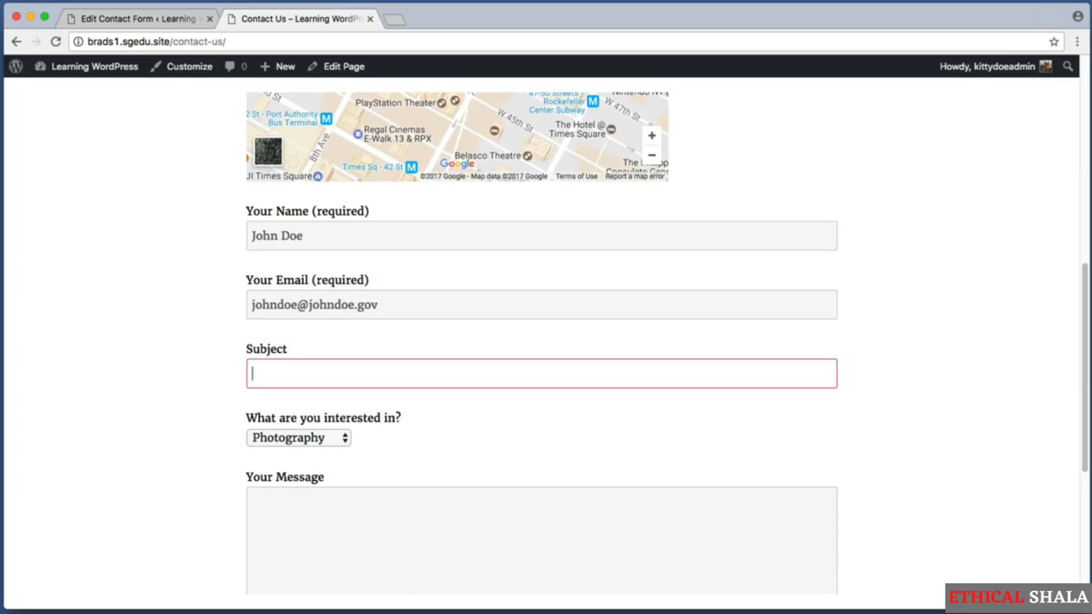
left_click(296, 438)
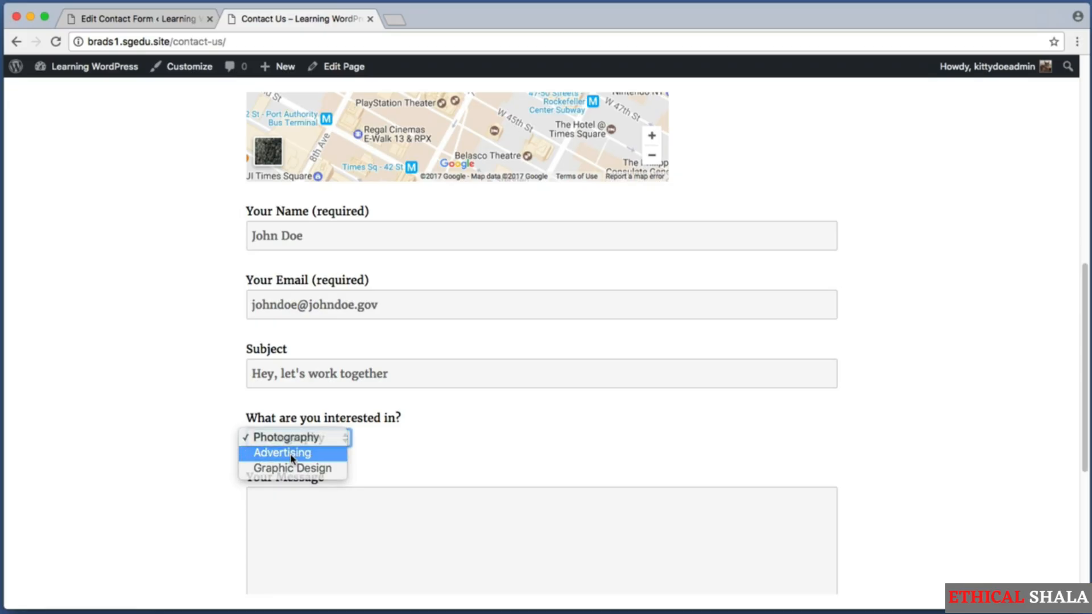
left_click(291, 452)
key("Tab")
type("Hello world, 123, lorem ipsum.")
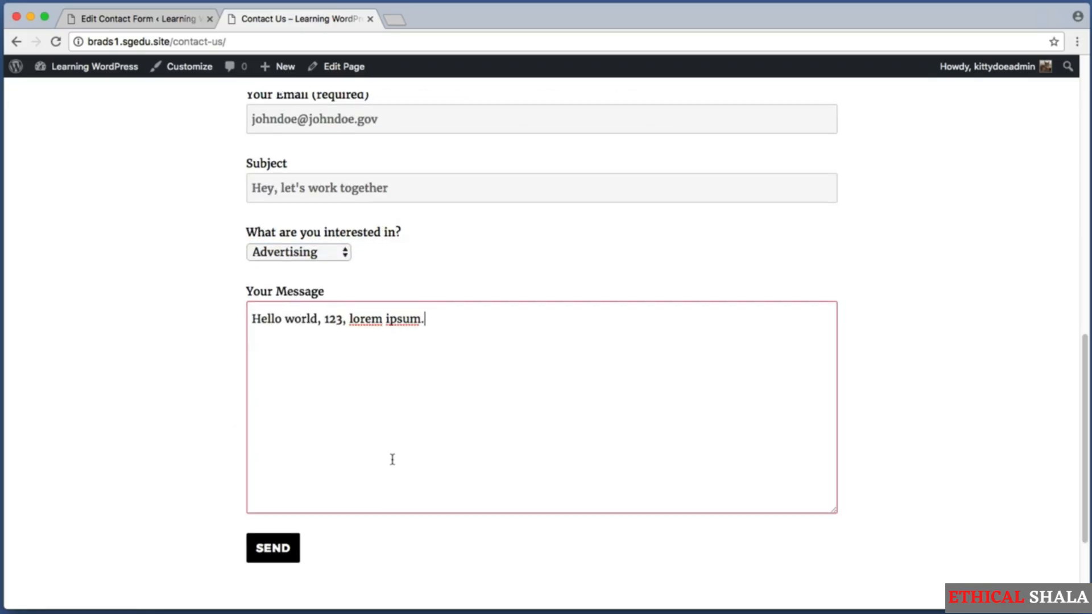
Send the test message and capture the 'It has been sent.' confirmation
scroll(392, 459, "down", 1)
key("super+shift+4")
left_click_drag(203, 506, 377, 574)
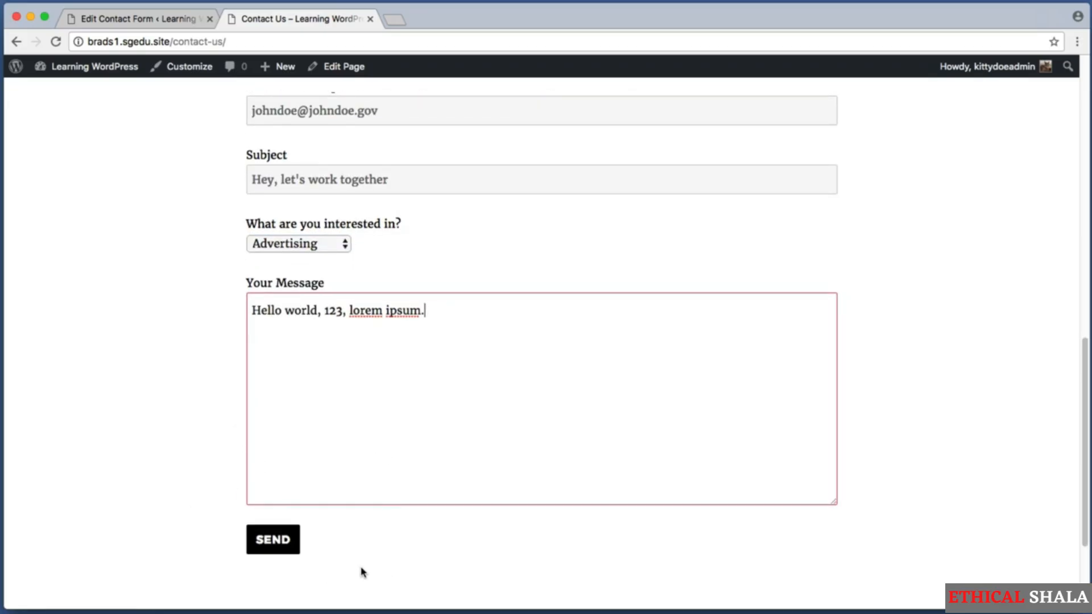
left_click(294, 539)
scroll(155, 502, "down", 2)
left_click_drag(264, 531, 563, 531)
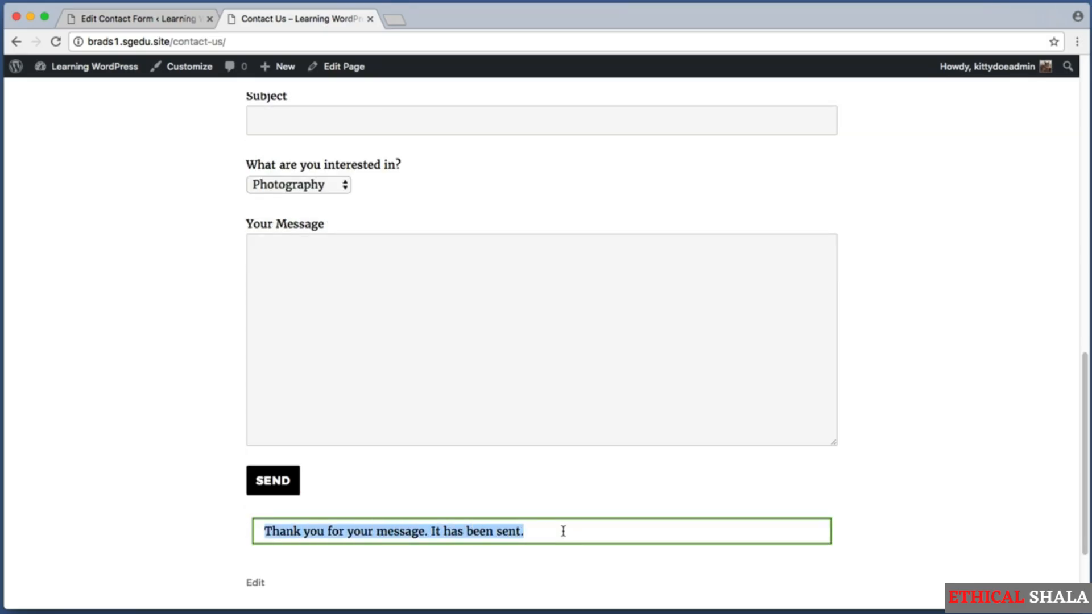